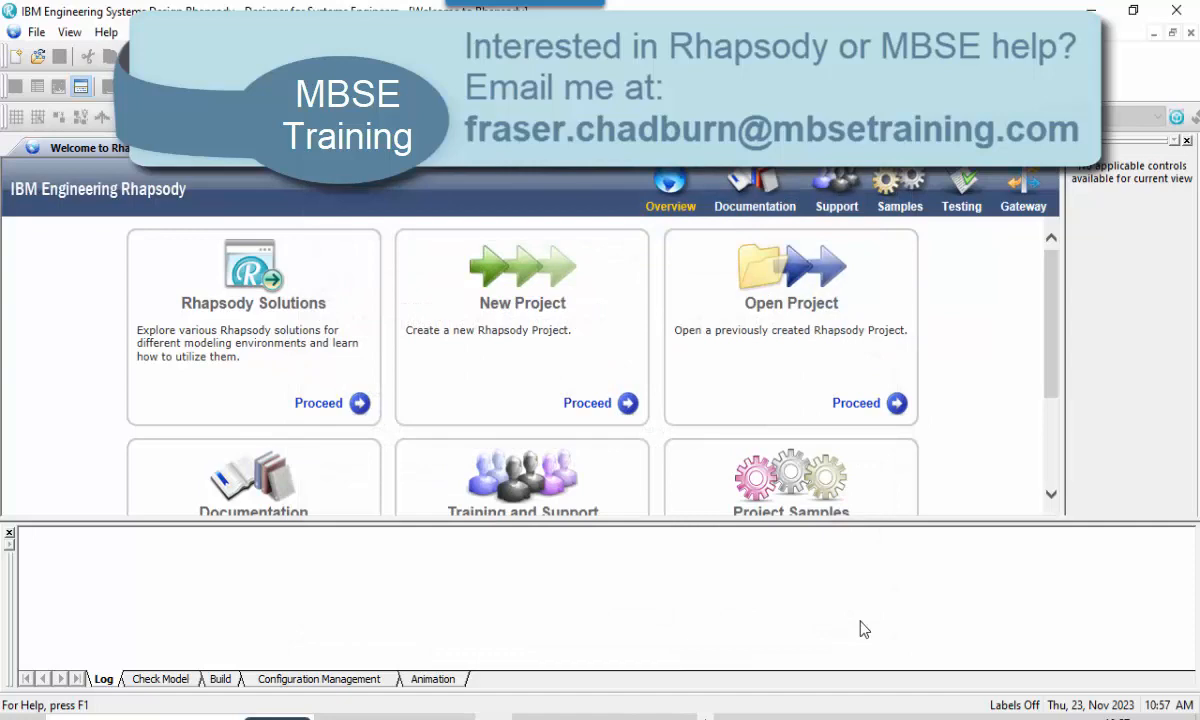
Create a new project named InsulinPumpSystem with the ExecutableMBSEProfile project type, replacing the existing project file.
left_click(533, 293)
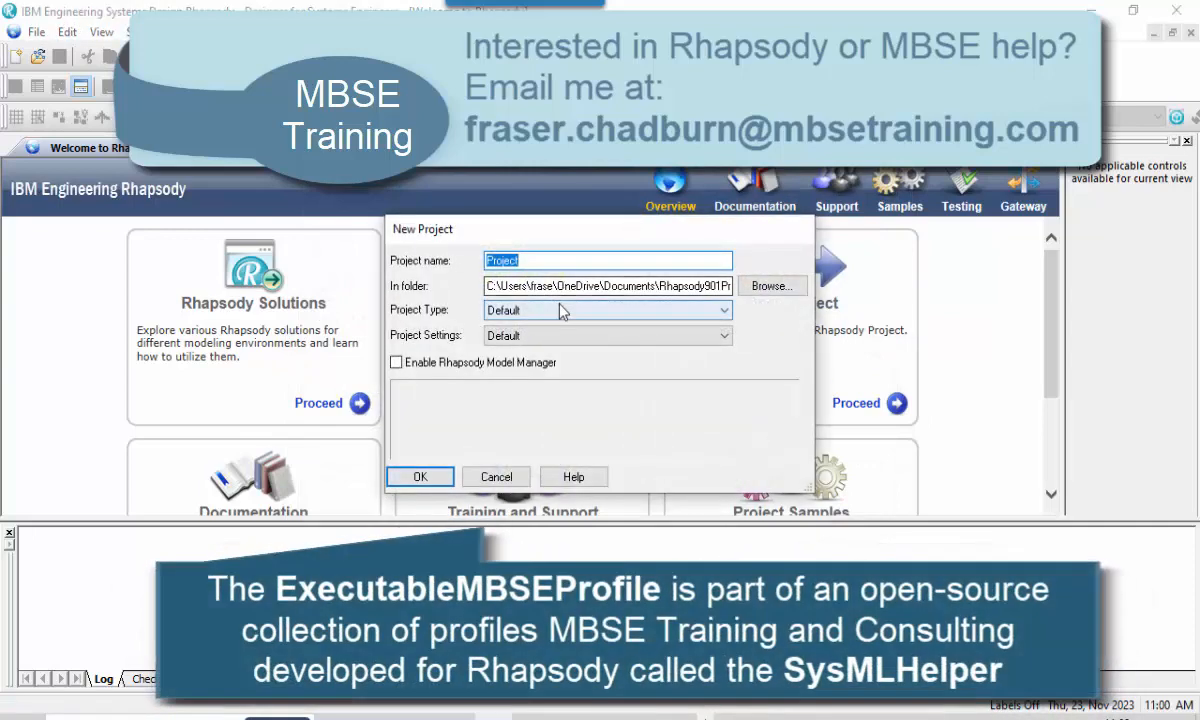
left_click(560, 311)
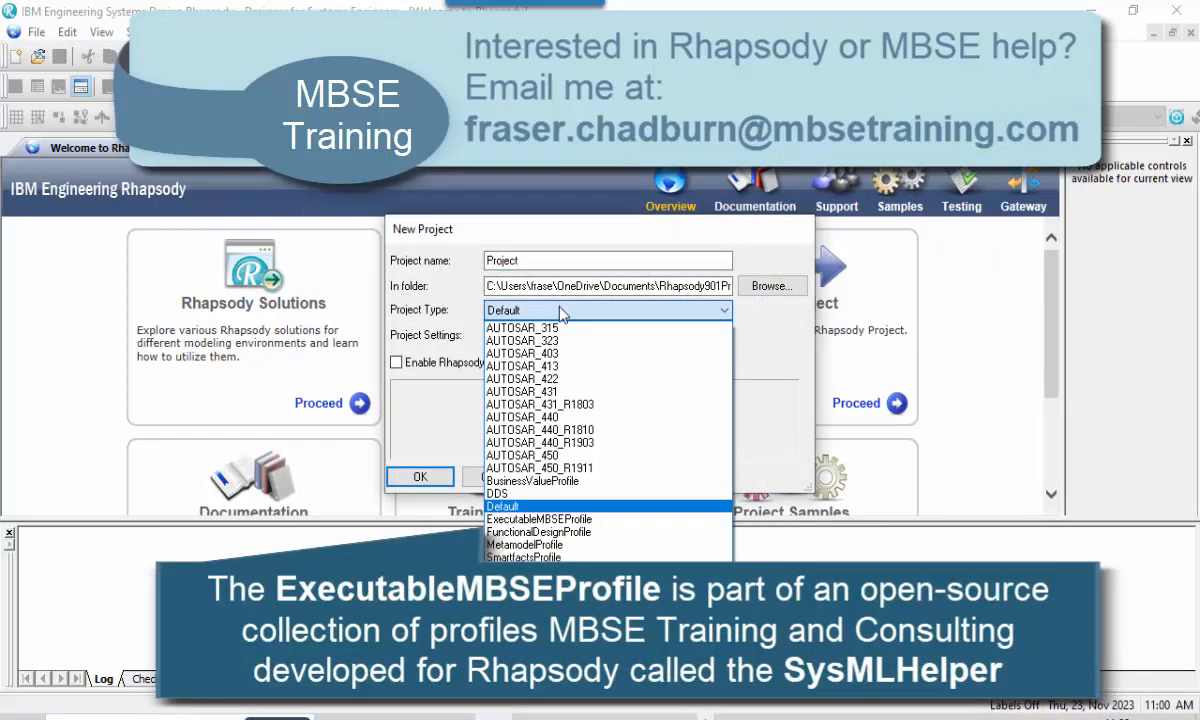
left_click(532, 492)
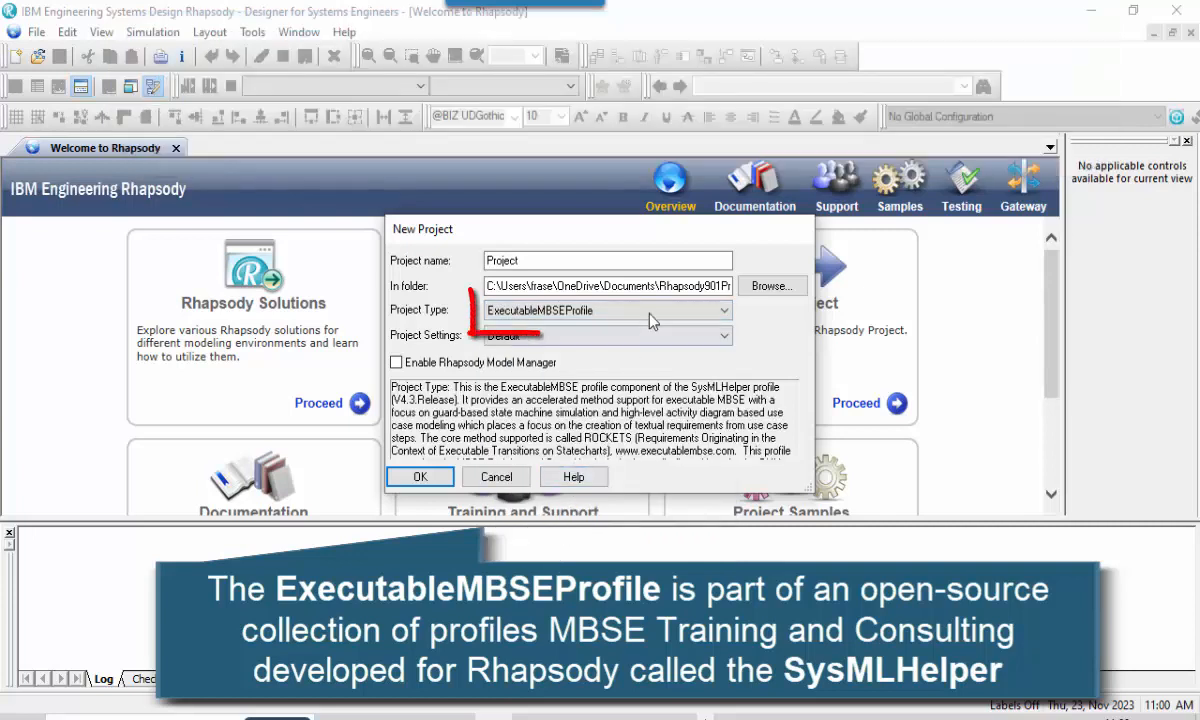
left_click_drag(667, 286, 759, 291)
left_click(681, 287)
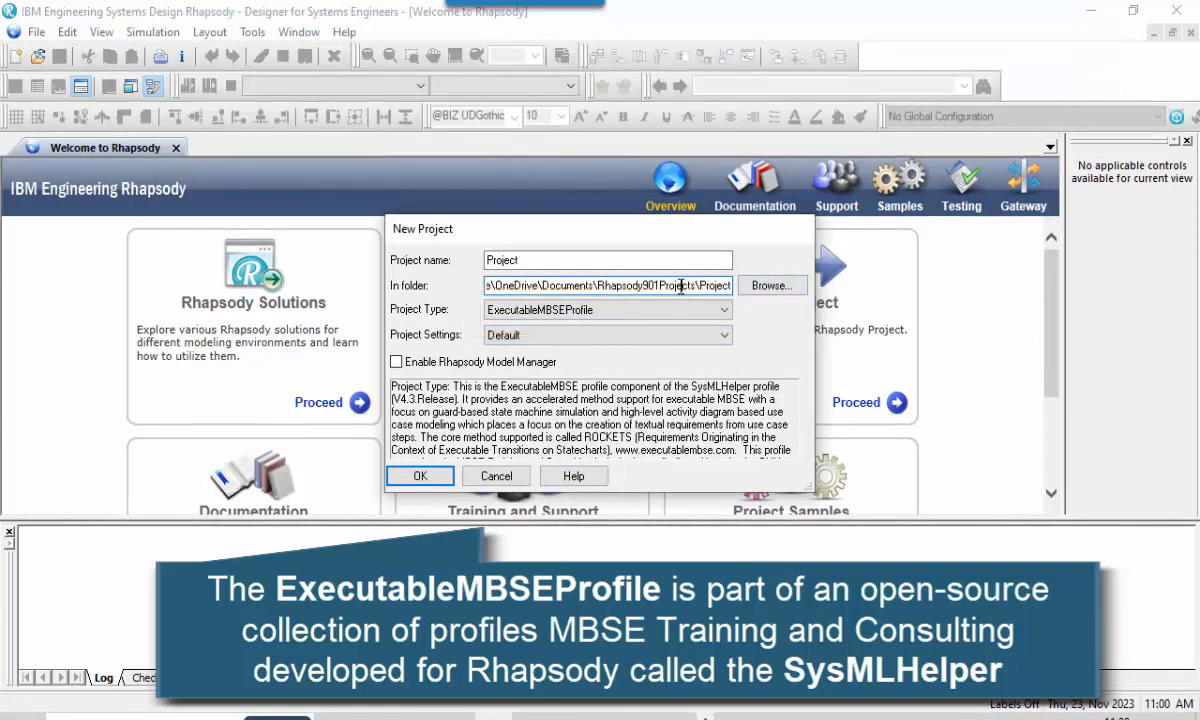
left_click_drag(572, 261, 434, 259)
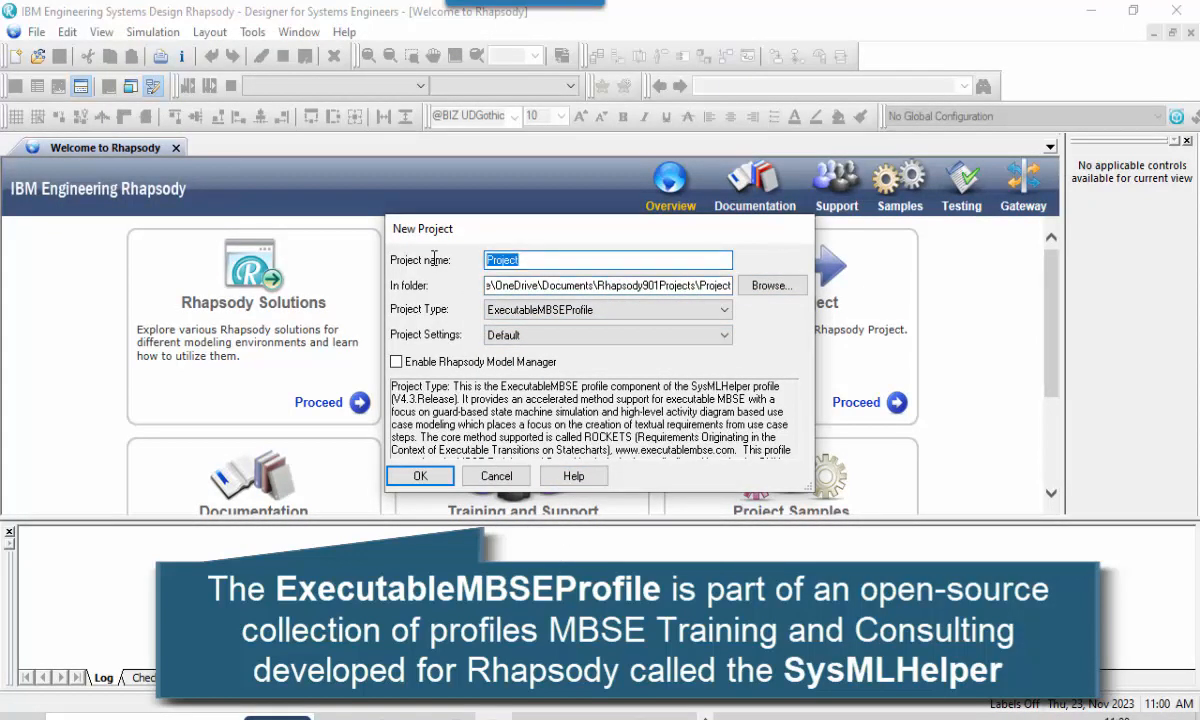
type("InsulinPumpSystem")
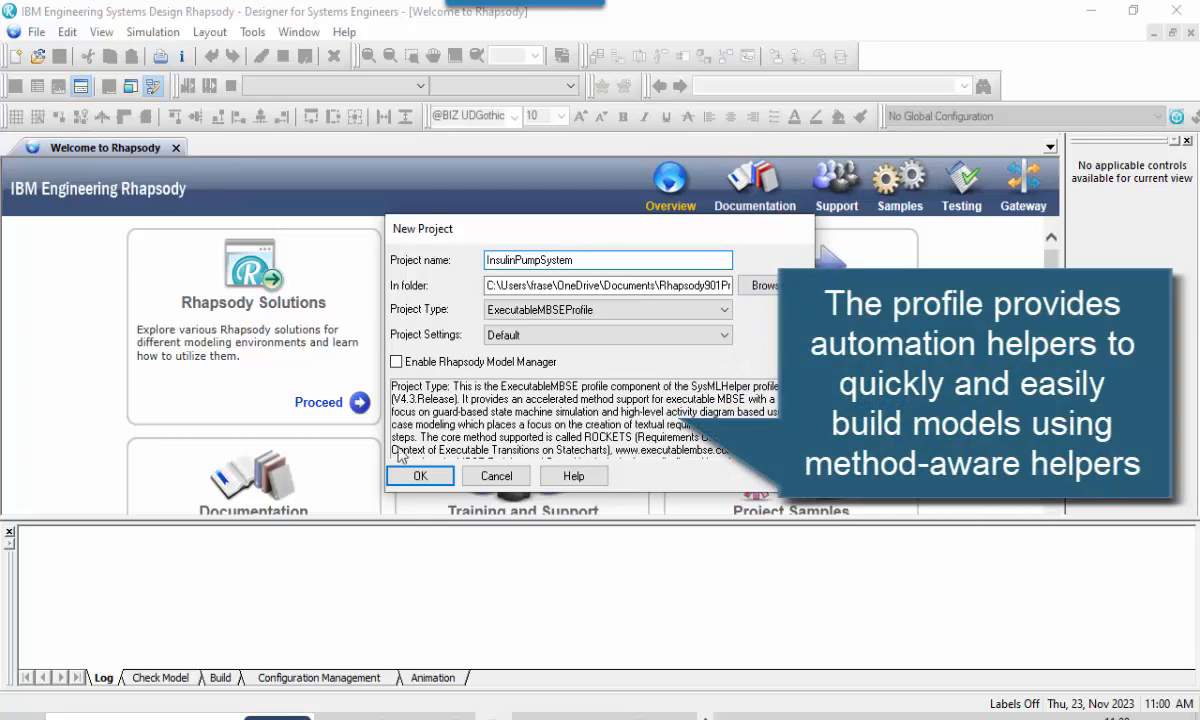
left_click(410, 478)
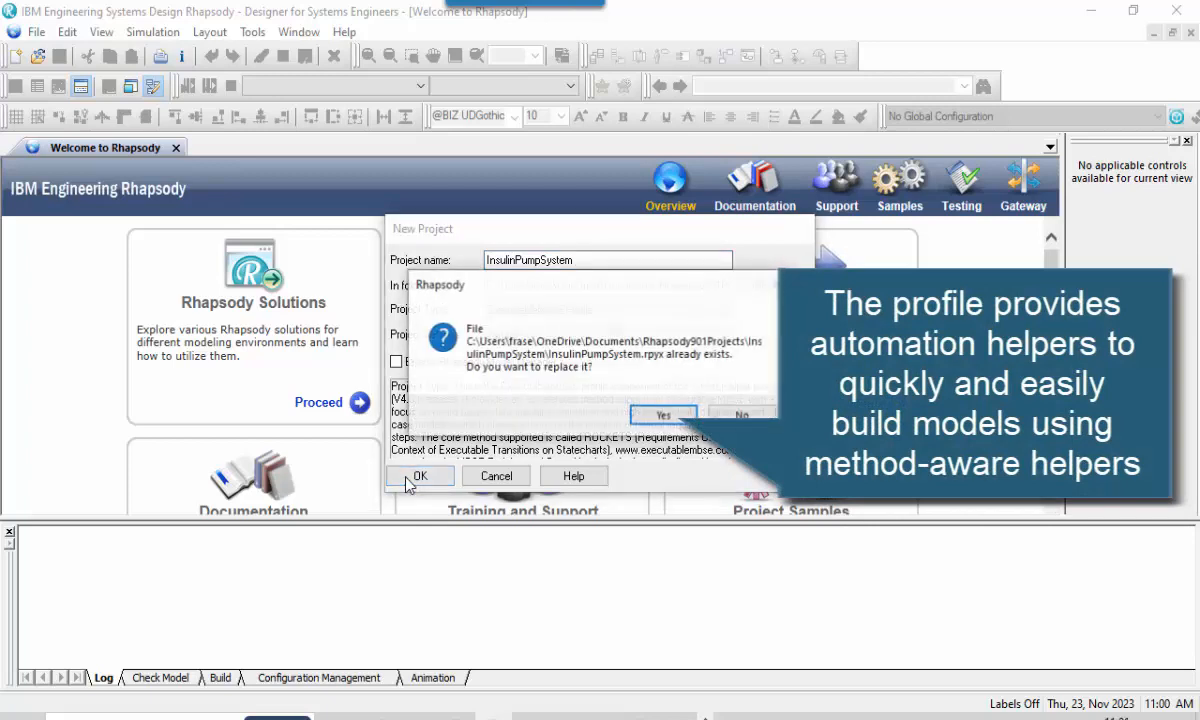
left_click(659, 416)
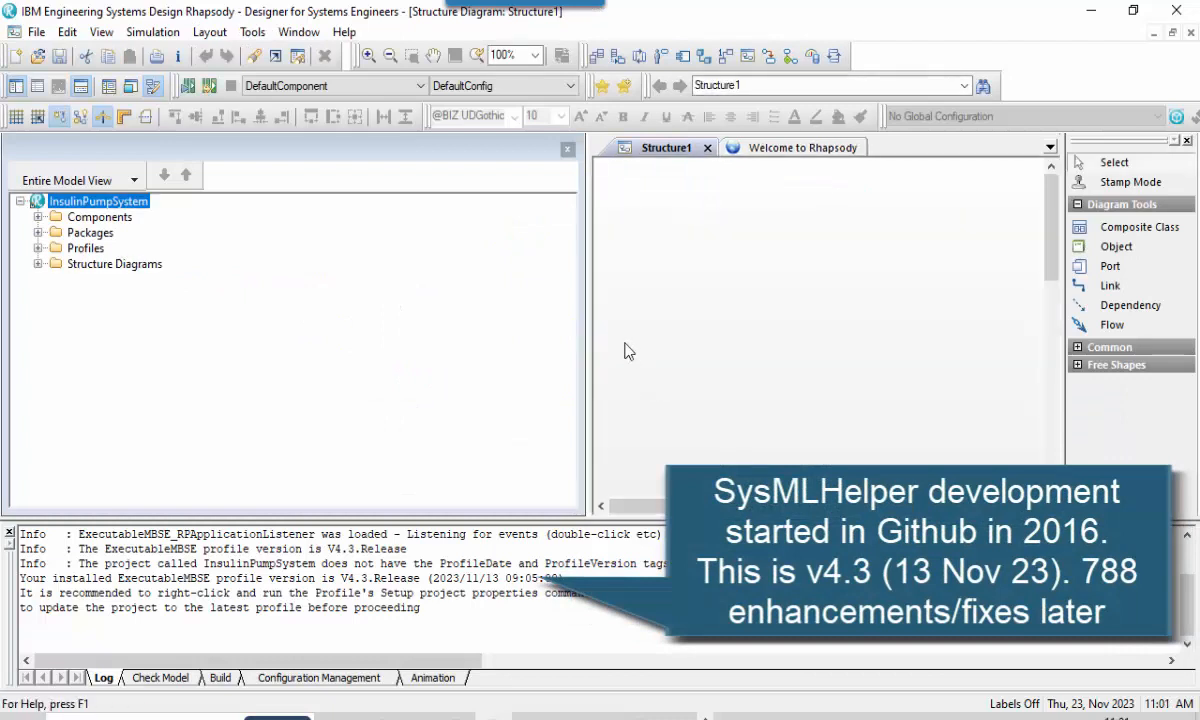
left_click_drag(590, 308, 258, 329)
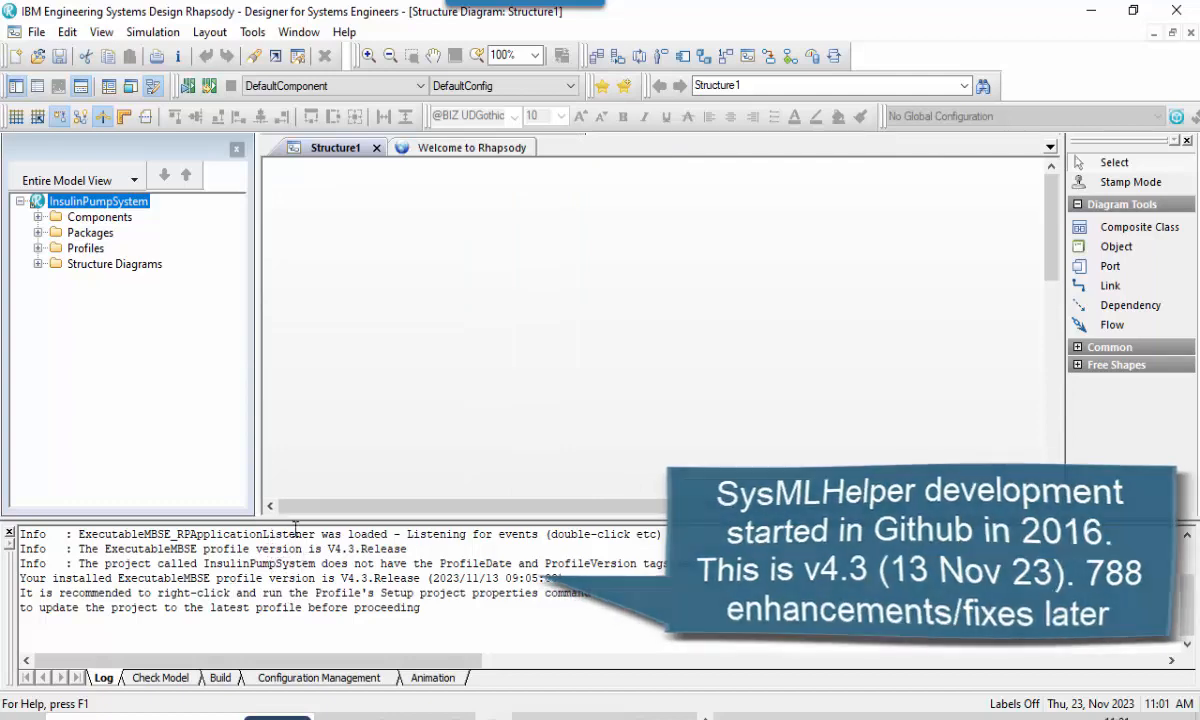
right_click(135, 207)
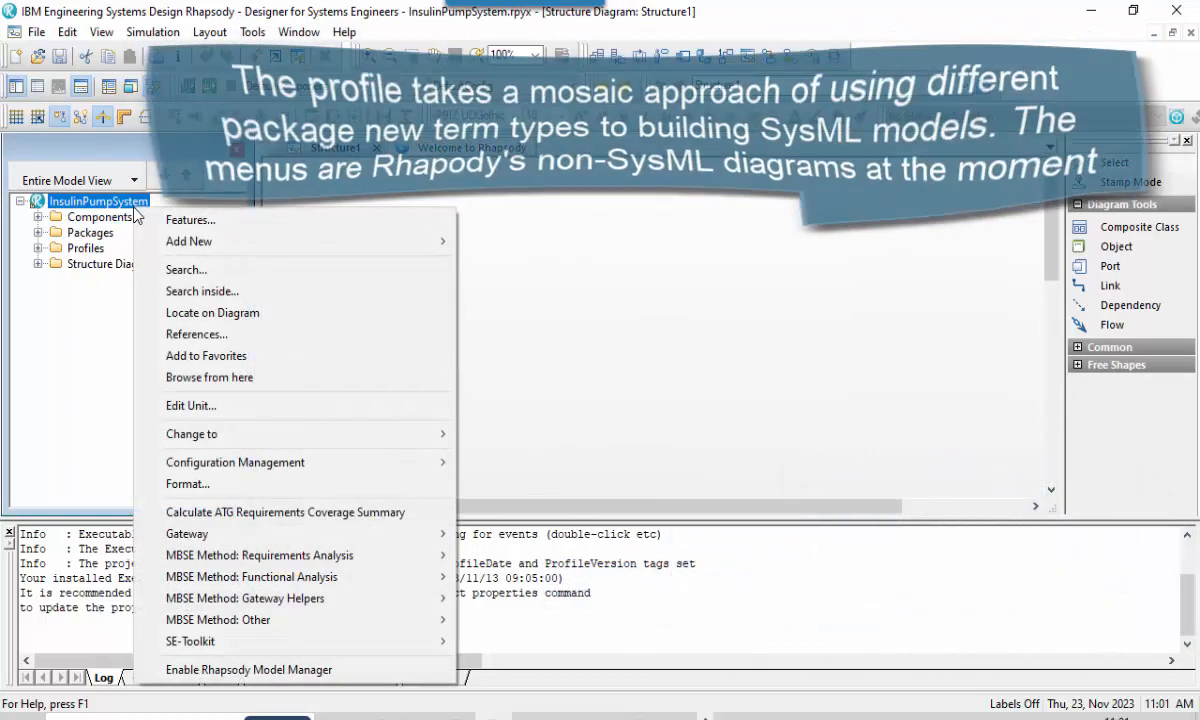
mouse_move(222, 246)
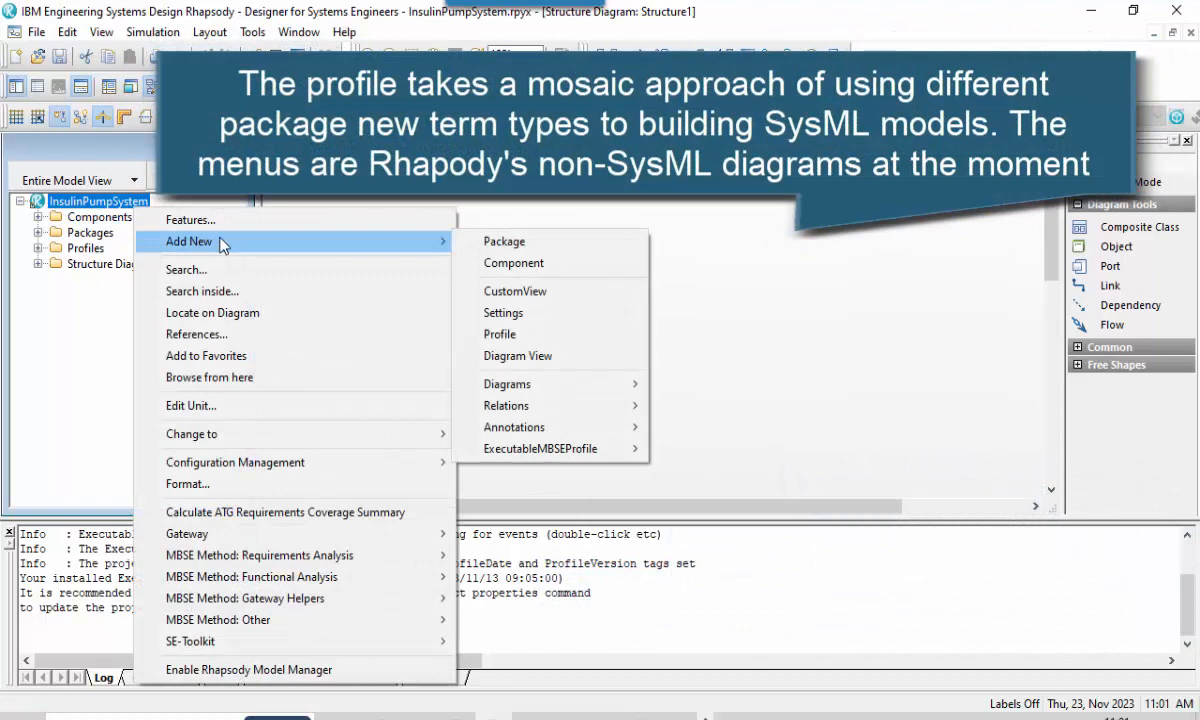
mouse_move(588, 390)
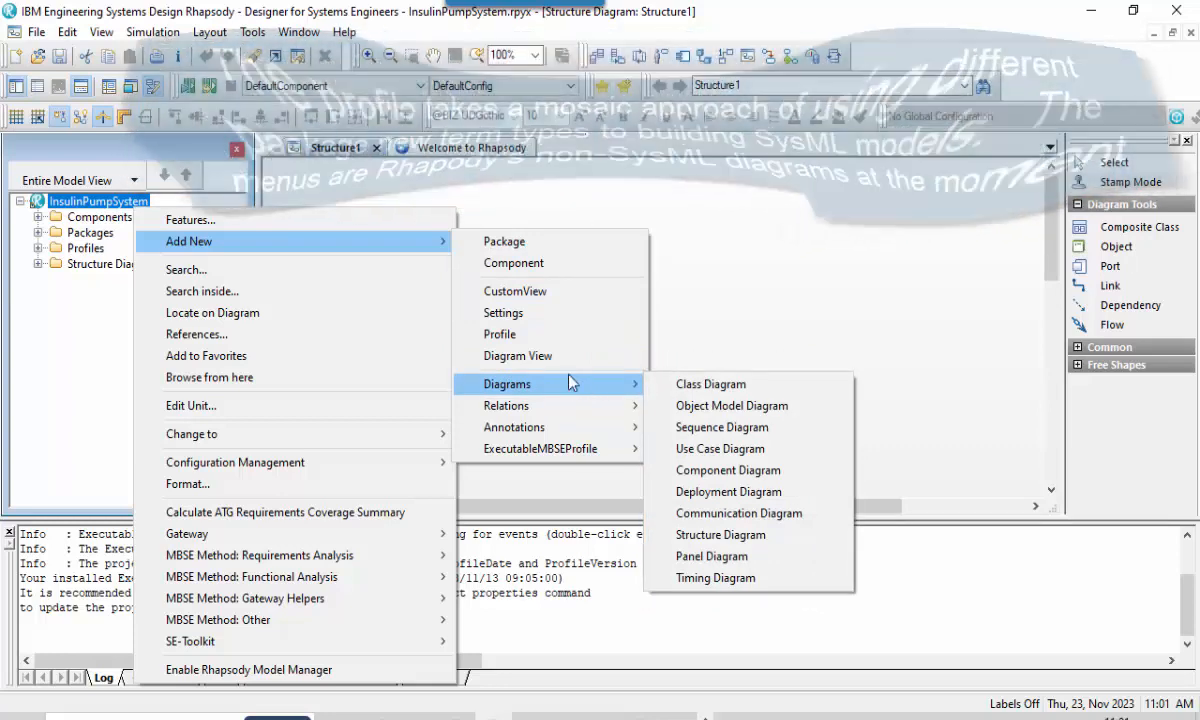
Run the MBSE method's project properties setup on the InsulinPumpSystem project and accept its prompts.
right_click(112, 205)
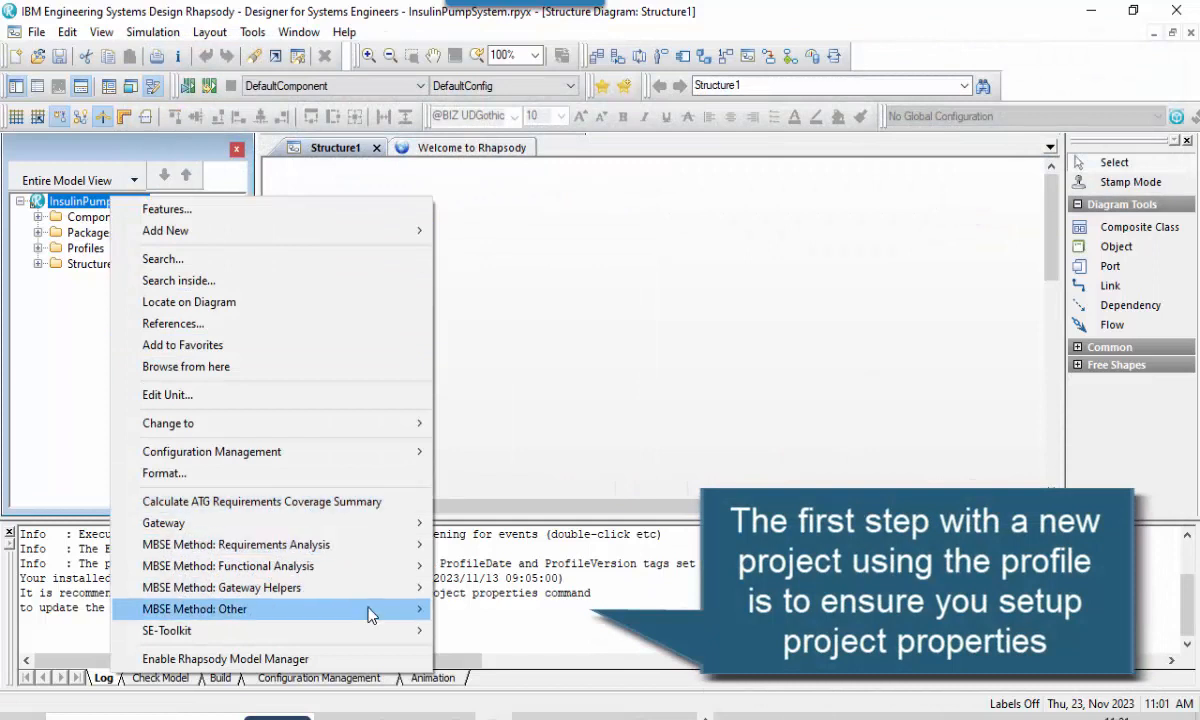
mouse_move(370, 612)
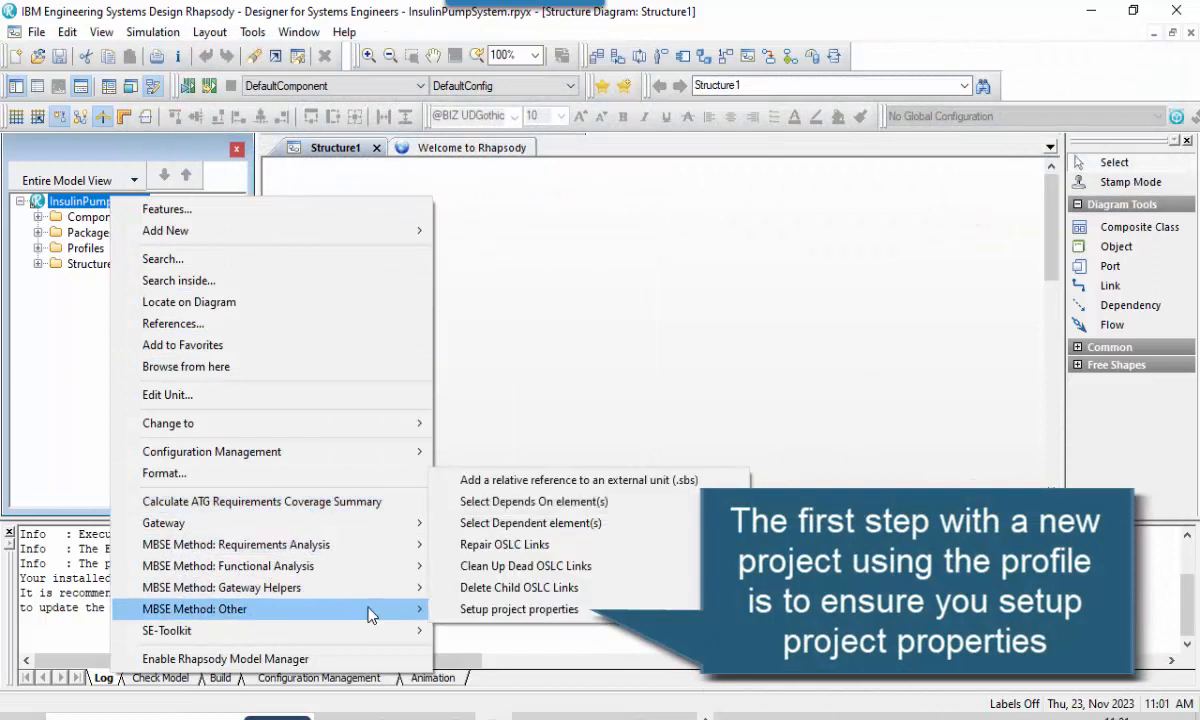
left_click(482, 612)
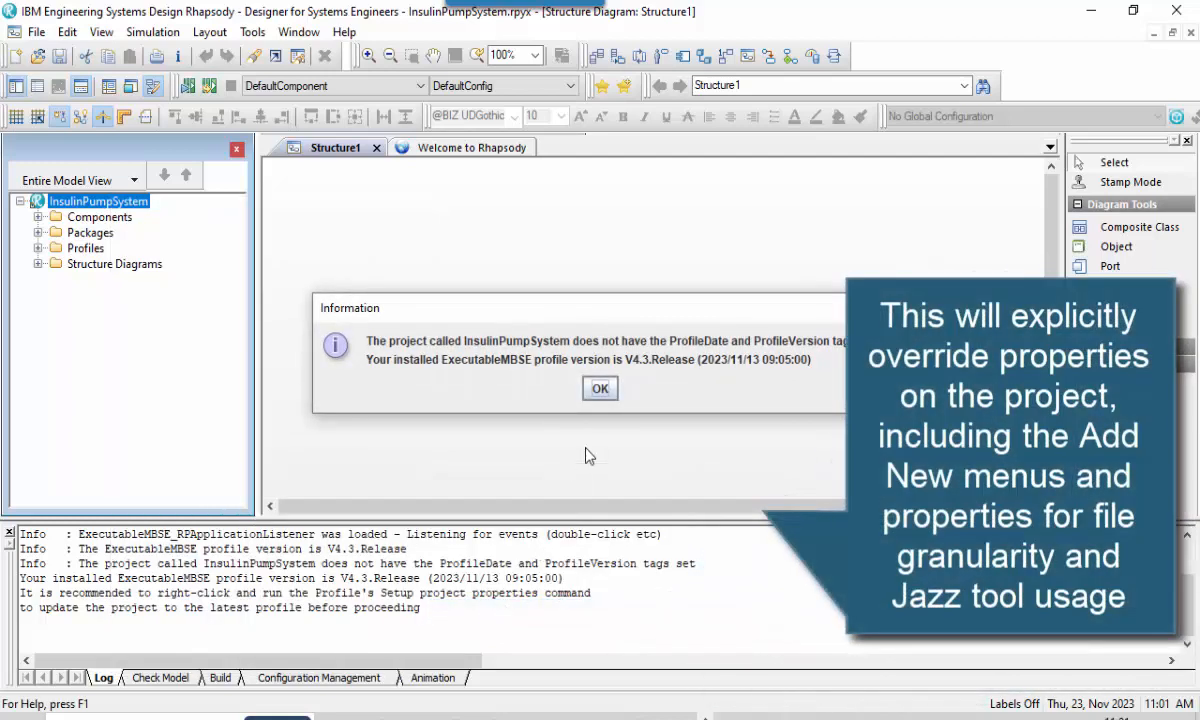
left_click(600, 388)
left_click(594, 389)
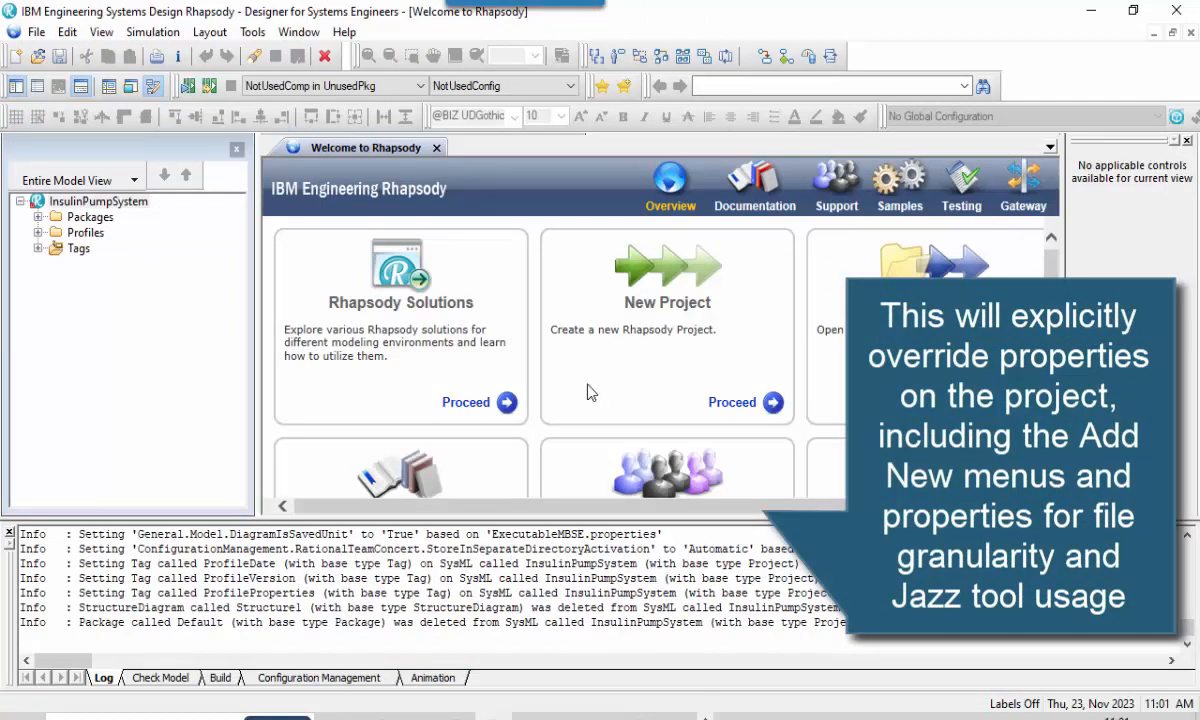
Expand the project's tags, profiles and packages in a wider model browser to examine what the setup added.
left_click(98, 201)
left_click(37, 248)
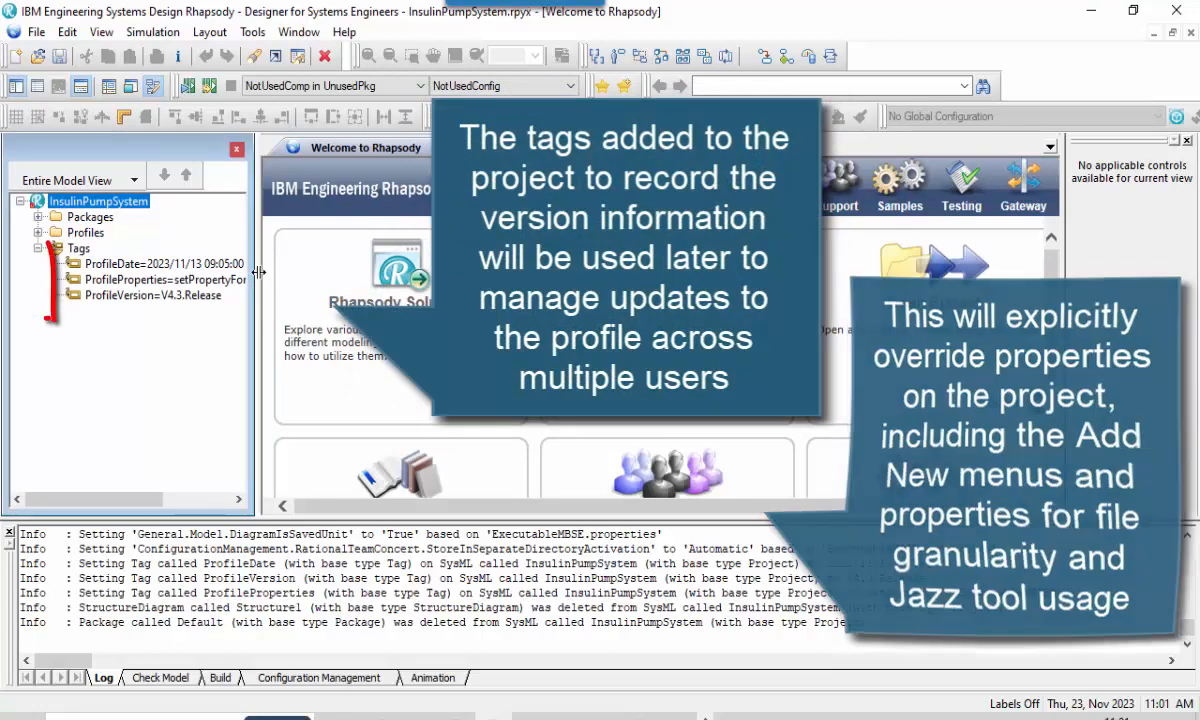
left_click_drag(254, 291, 411, 291)
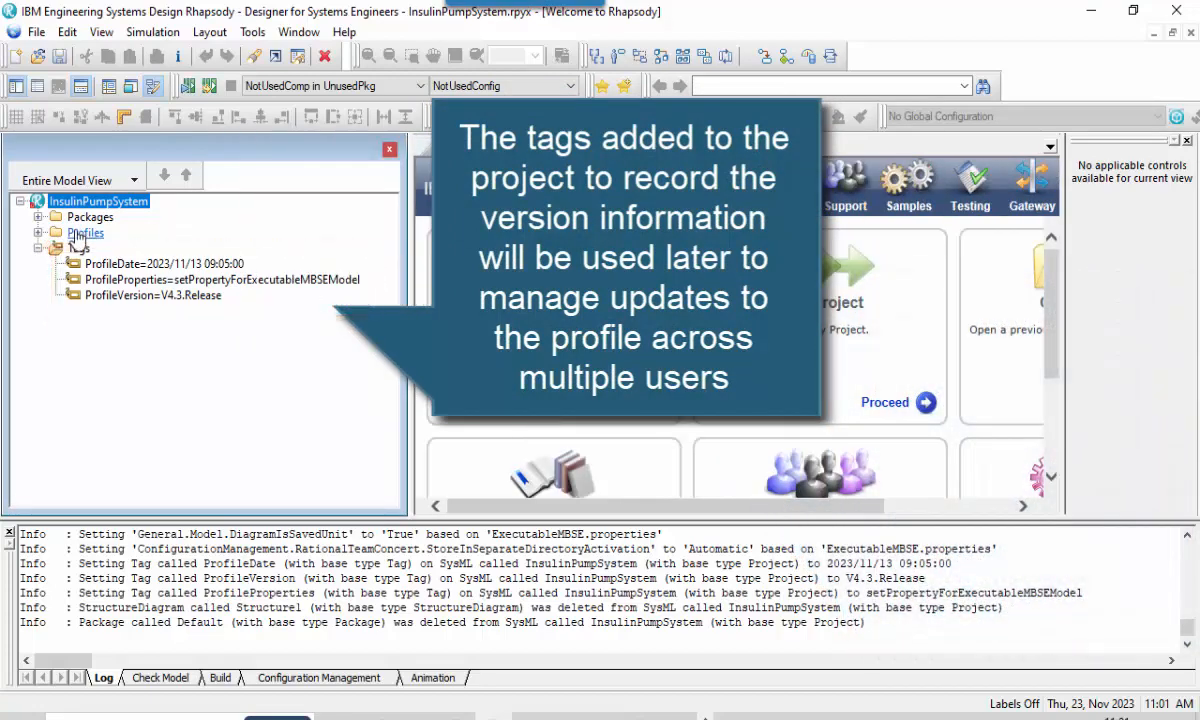
left_click(38, 232)
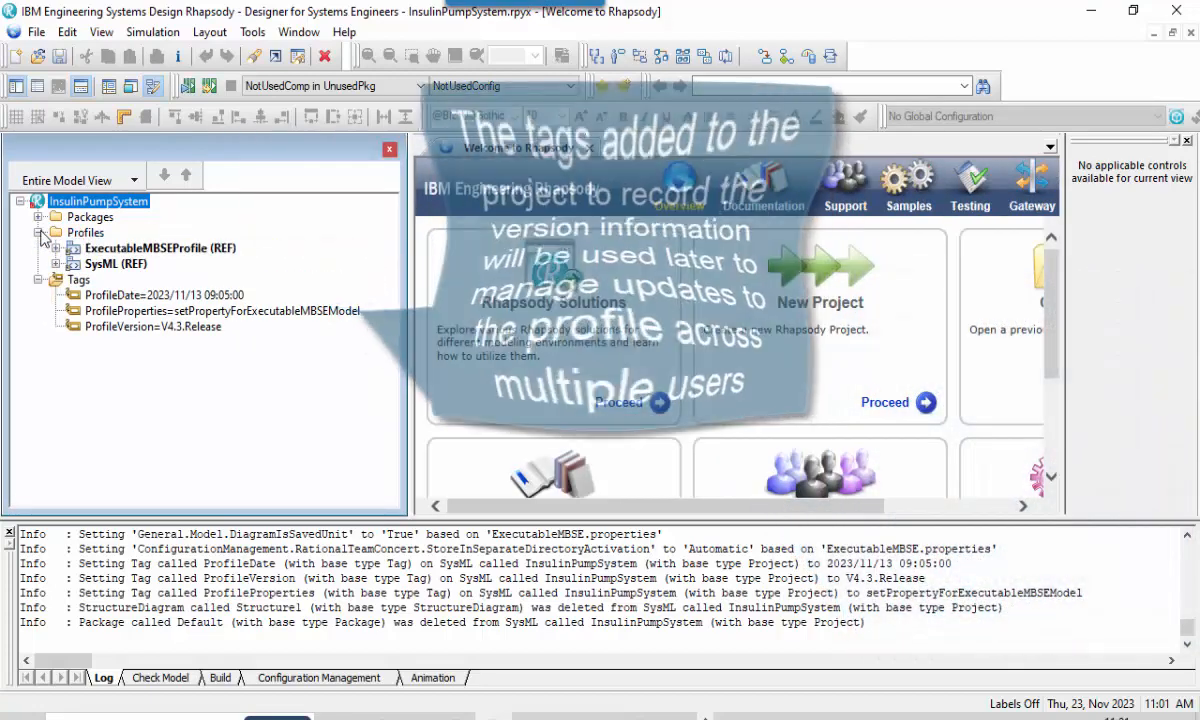
left_click(38, 217)
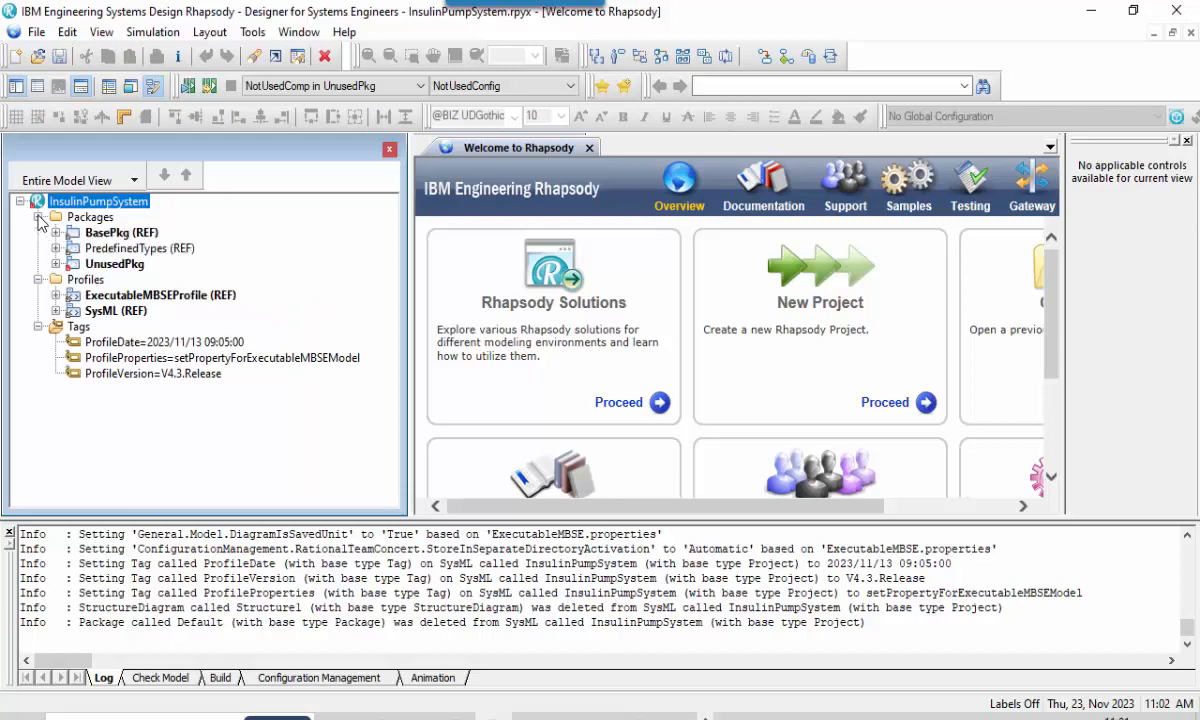
Add a use case package from the MBSE profile to the project and name it InsulinPumpSystem_UseCasePkg.
right_click(135, 203)
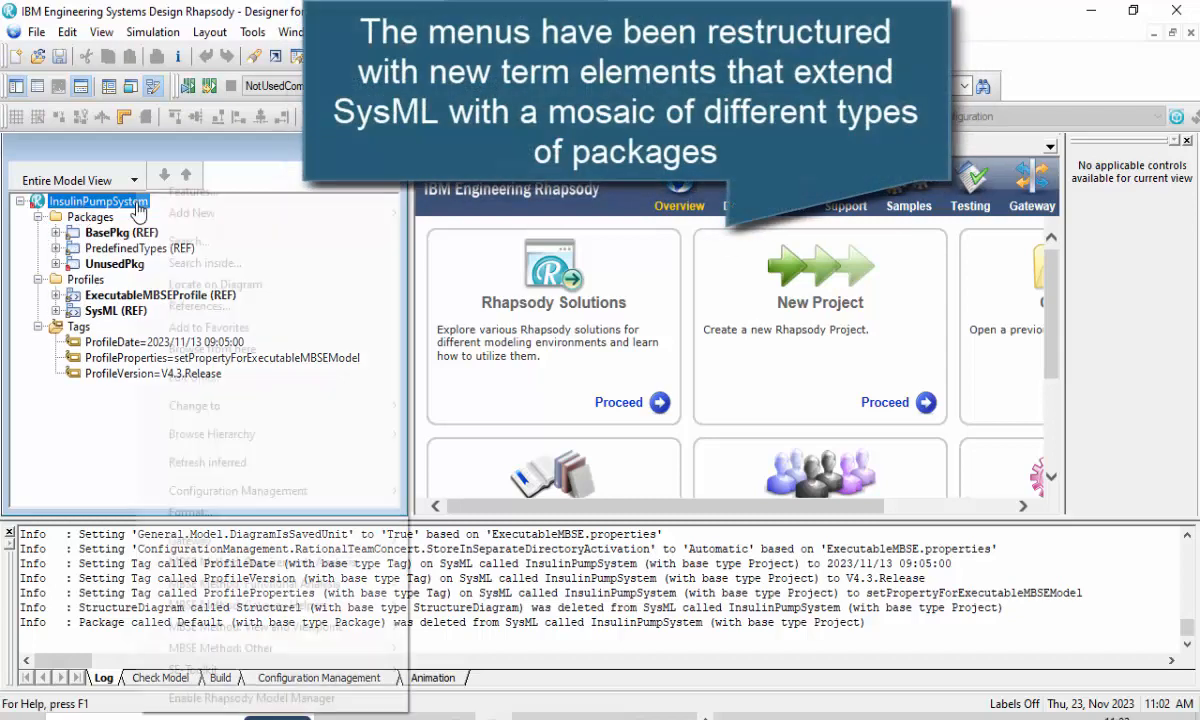
mouse_move(225, 213)
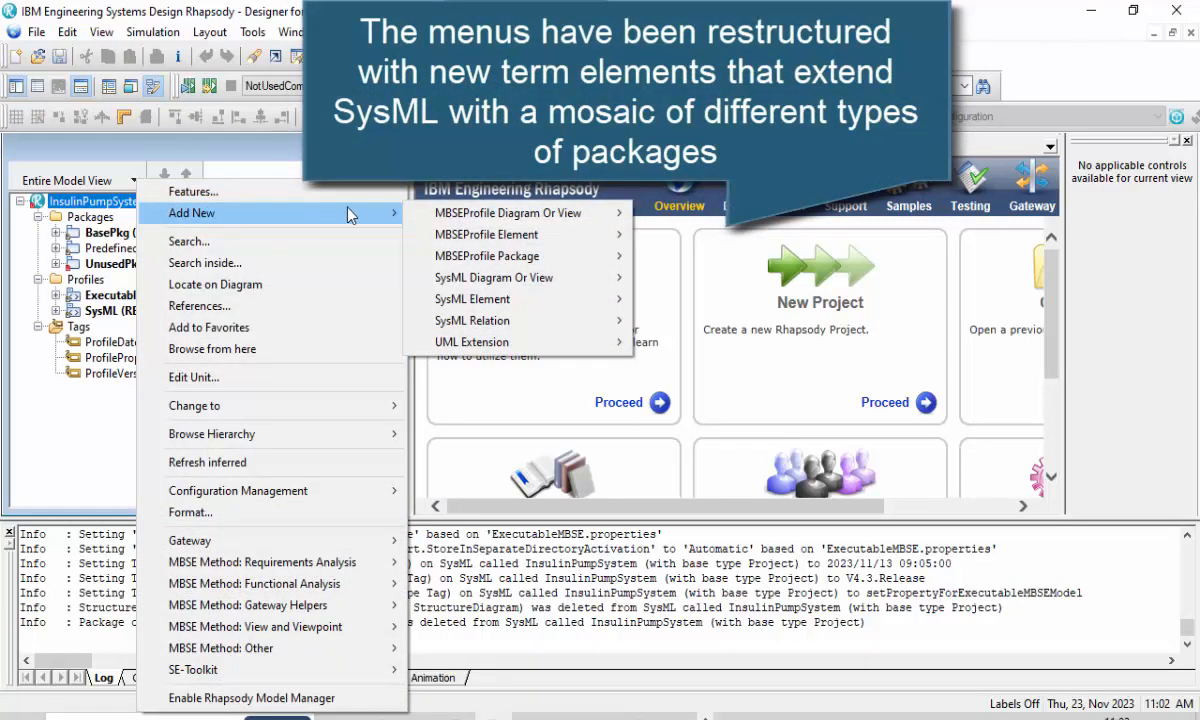
mouse_move(475, 258)
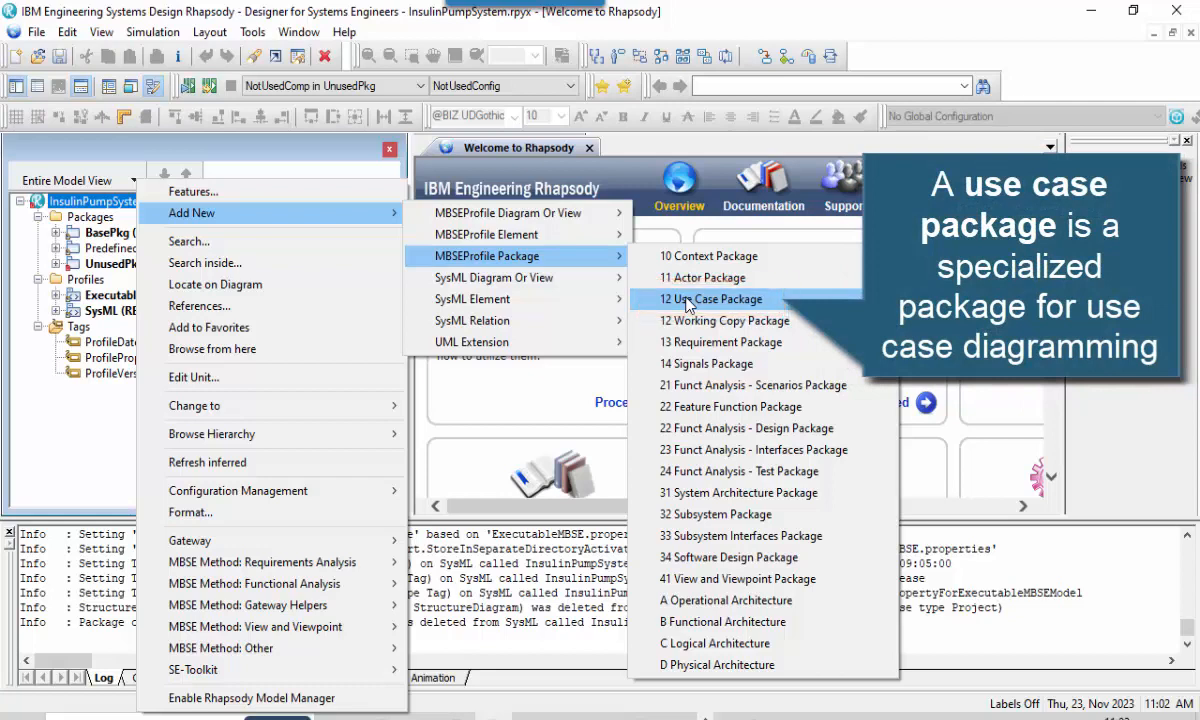
left_click(710, 299)
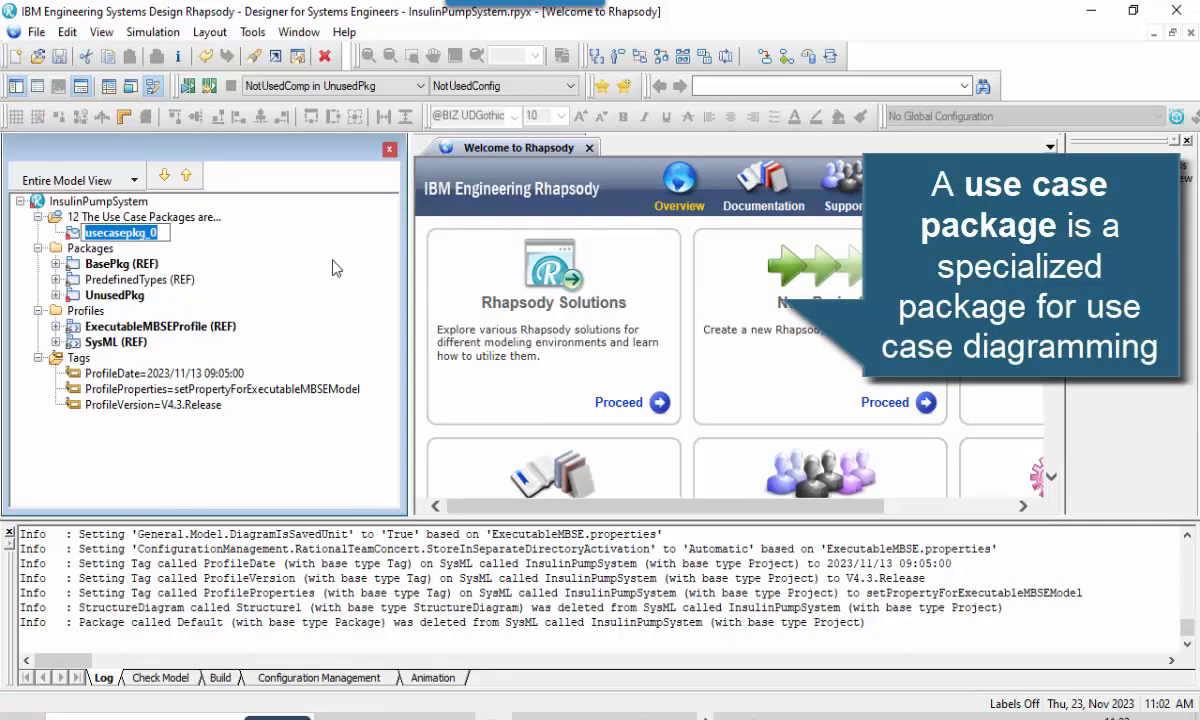
type("Ins")
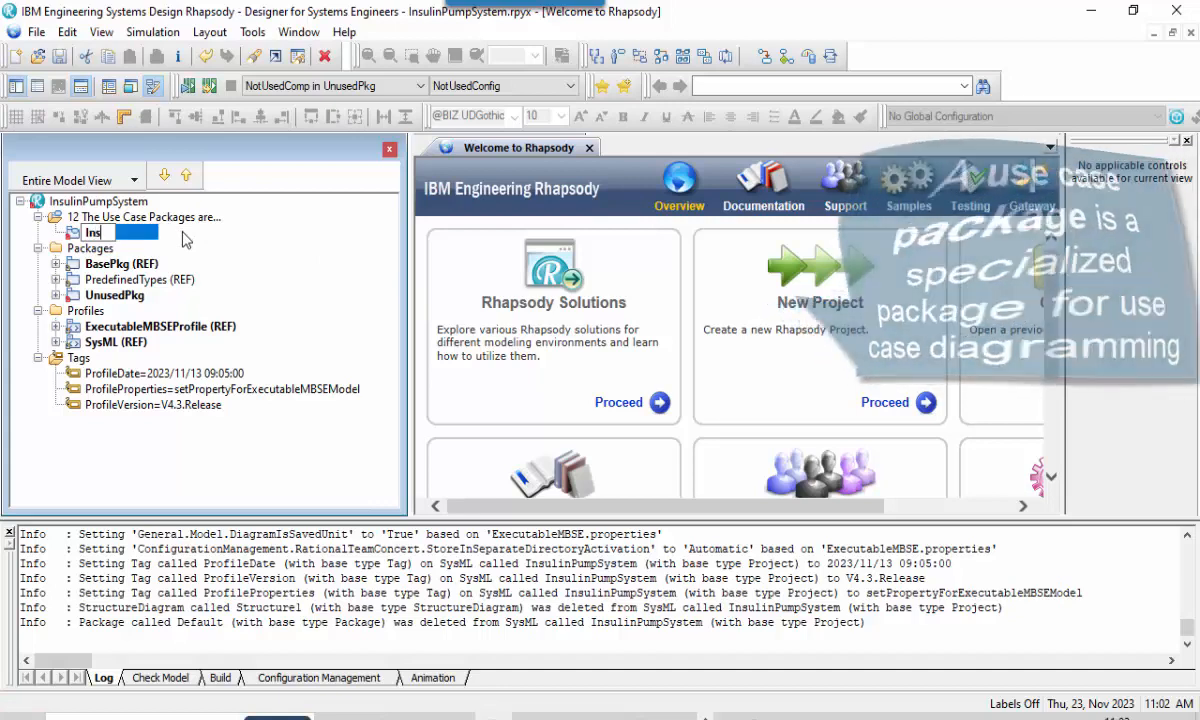
type("ulinP")
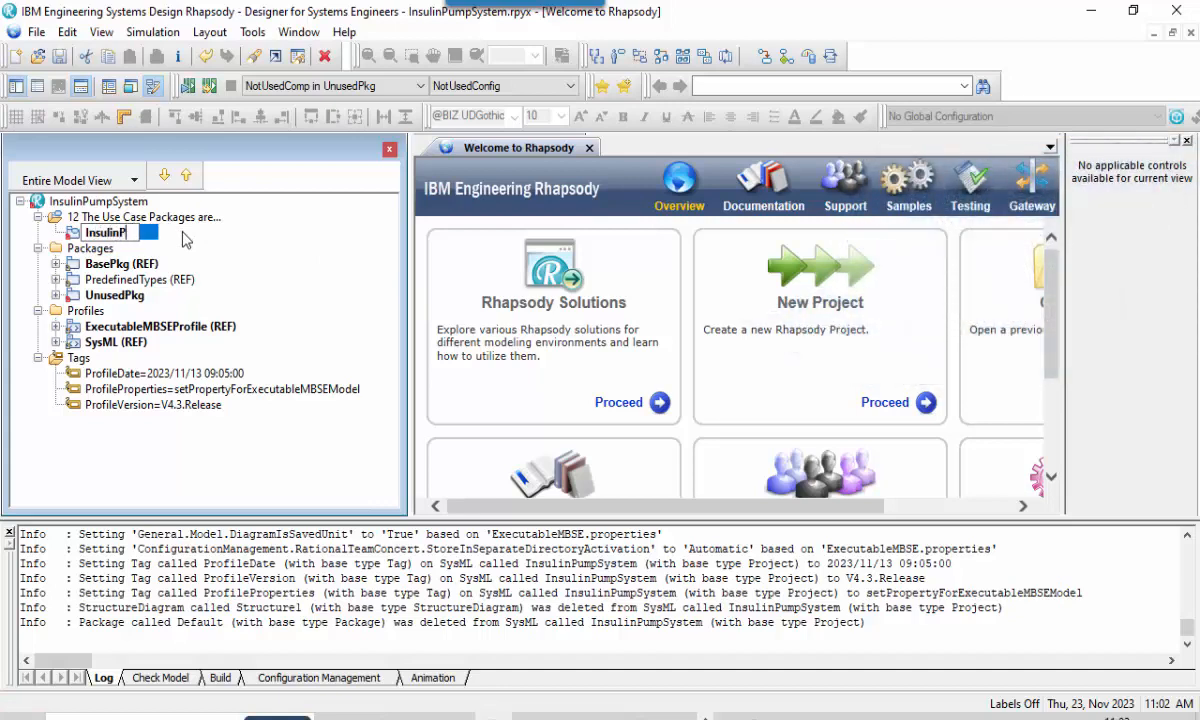
type("umpSystem_UseCasePkg")
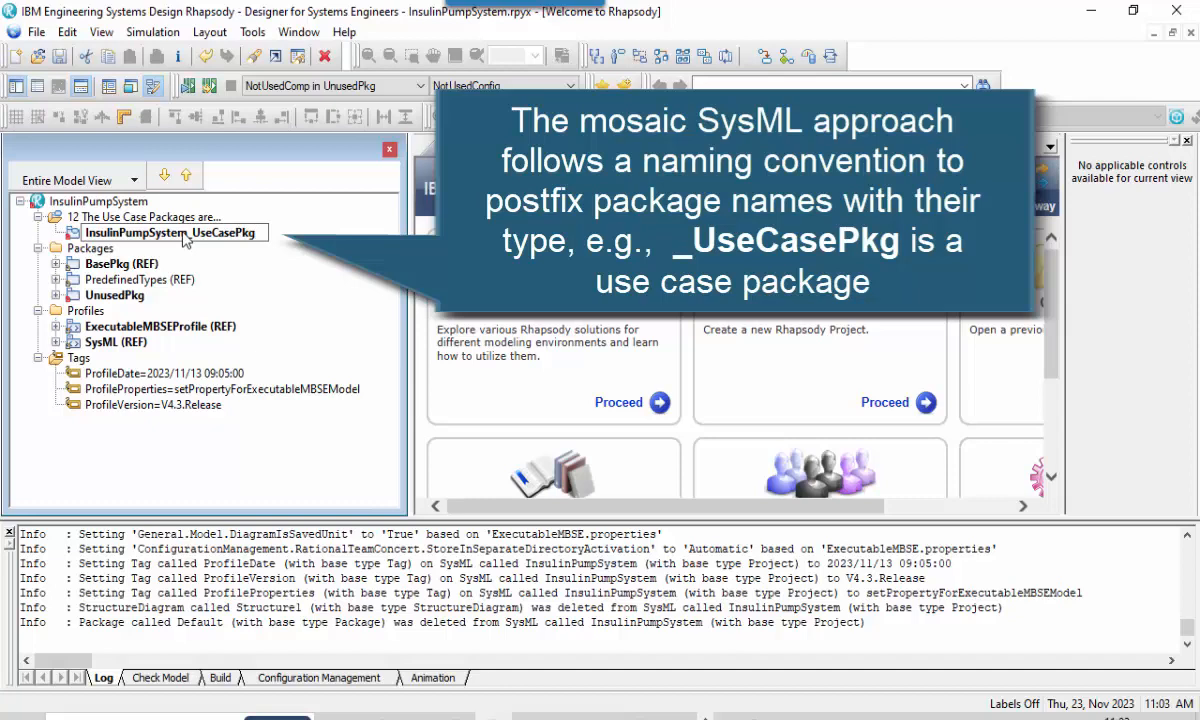
key("Return")
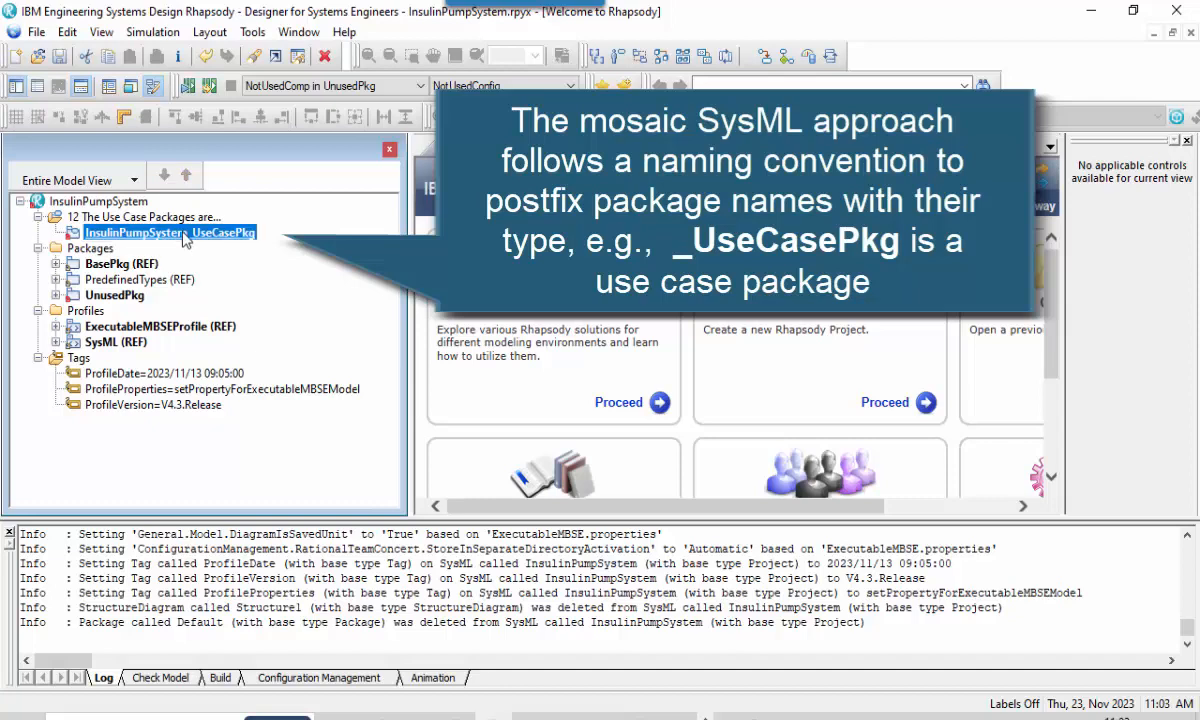
Check the unit file settings of the InsulinPumpSystem_UseCasePkg package without changing them.
right_click(184, 239)
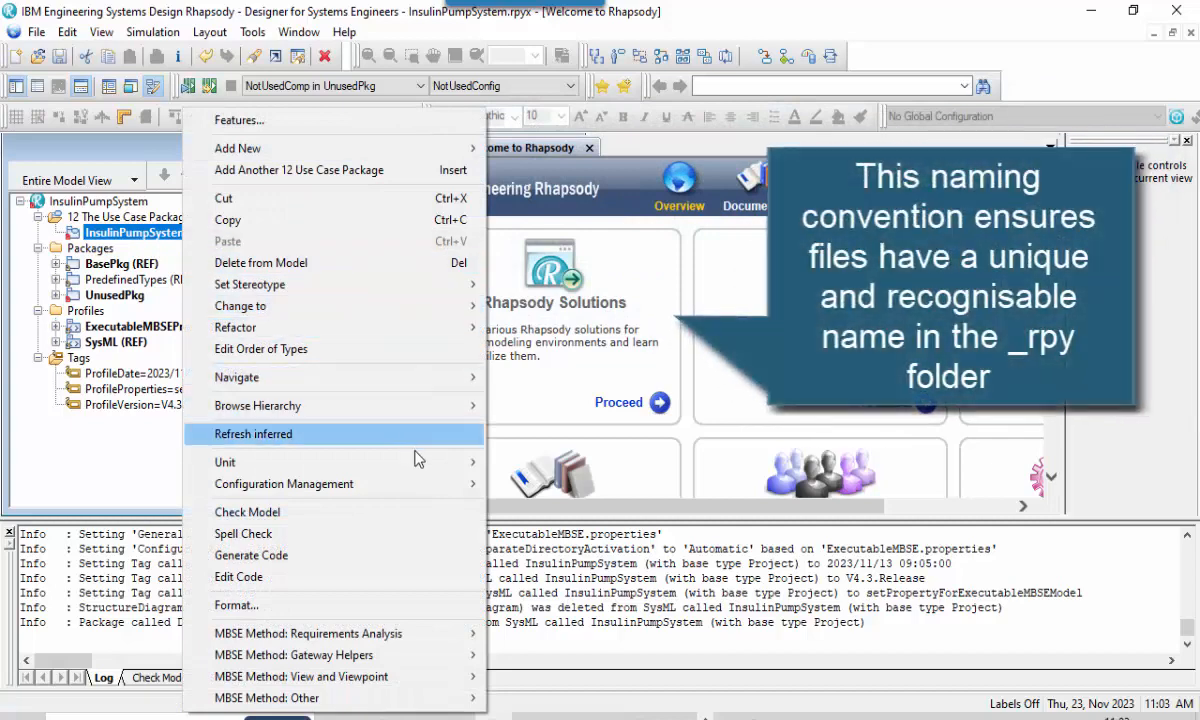
mouse_move(420, 463)
left_click(545, 505)
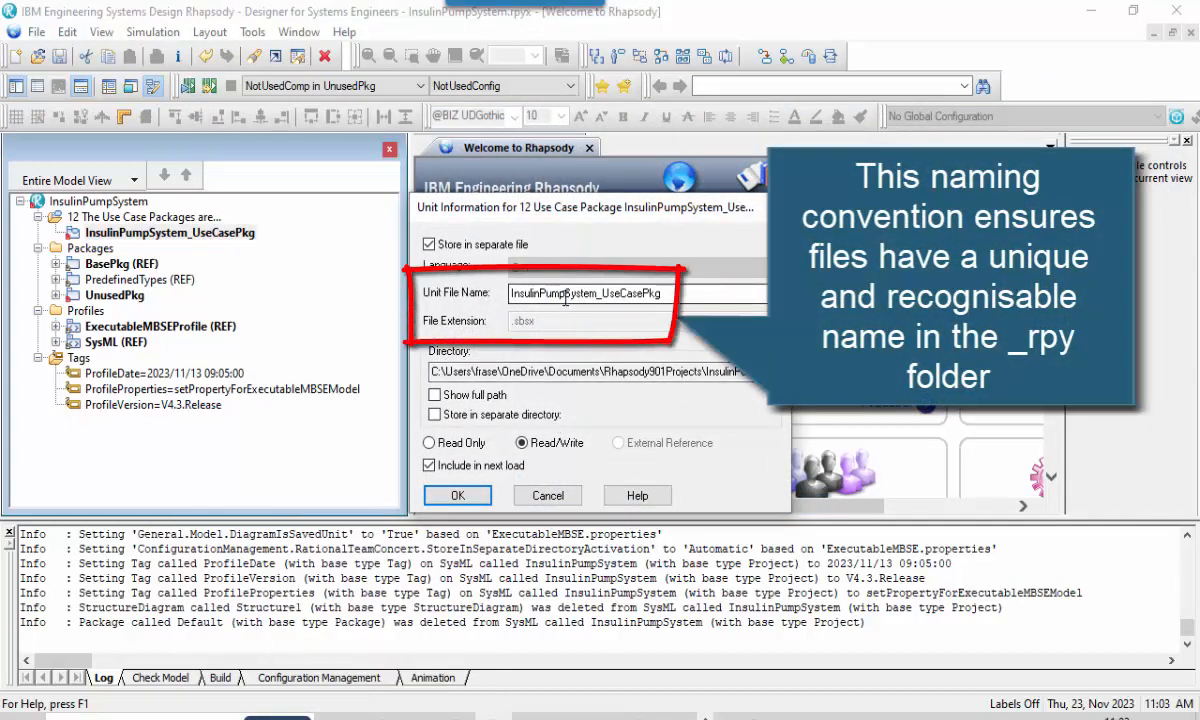
left_click(548, 497)
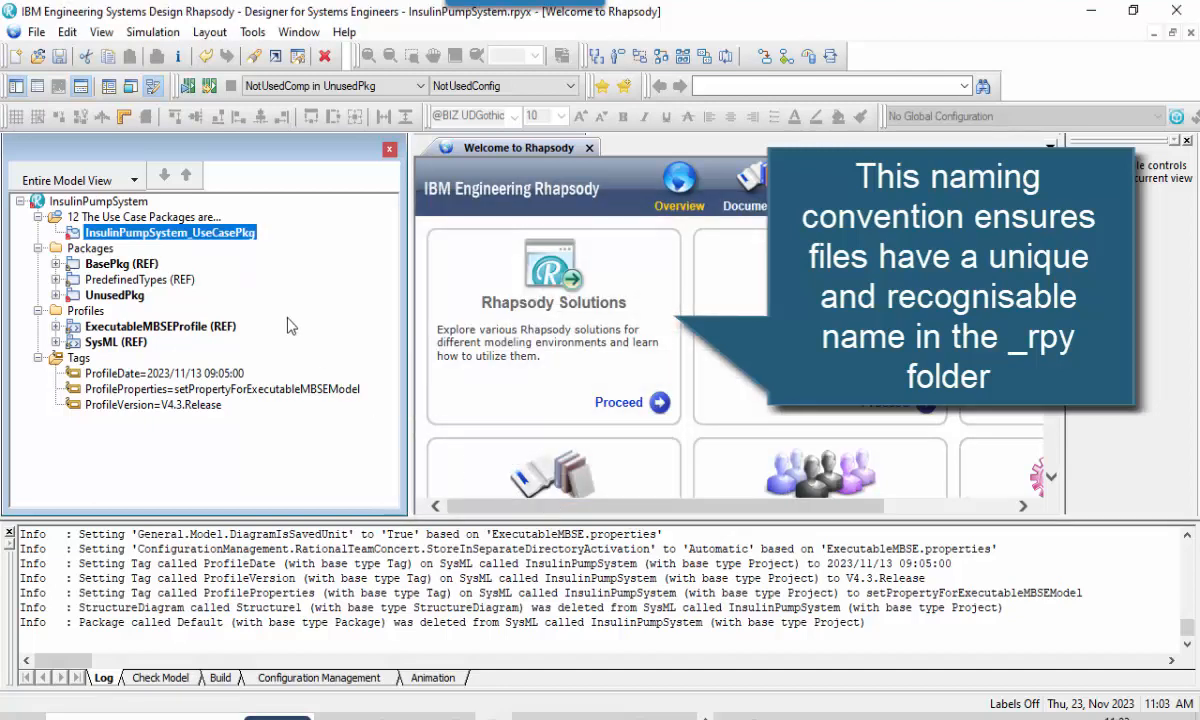
Add an Enhanced Use Case Diagram to InsulinPumpSystem_UseCasePkg and name it uc - Insulin Pump System.
right_click(193, 248)
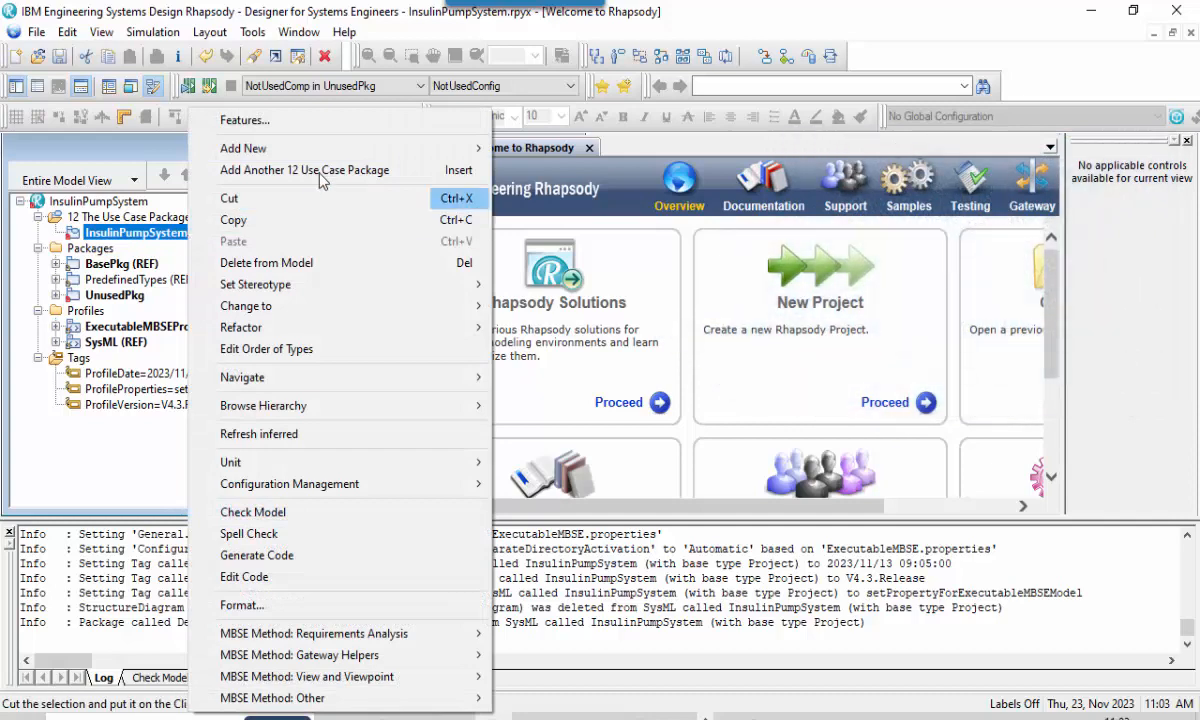
mouse_move(366, 160)
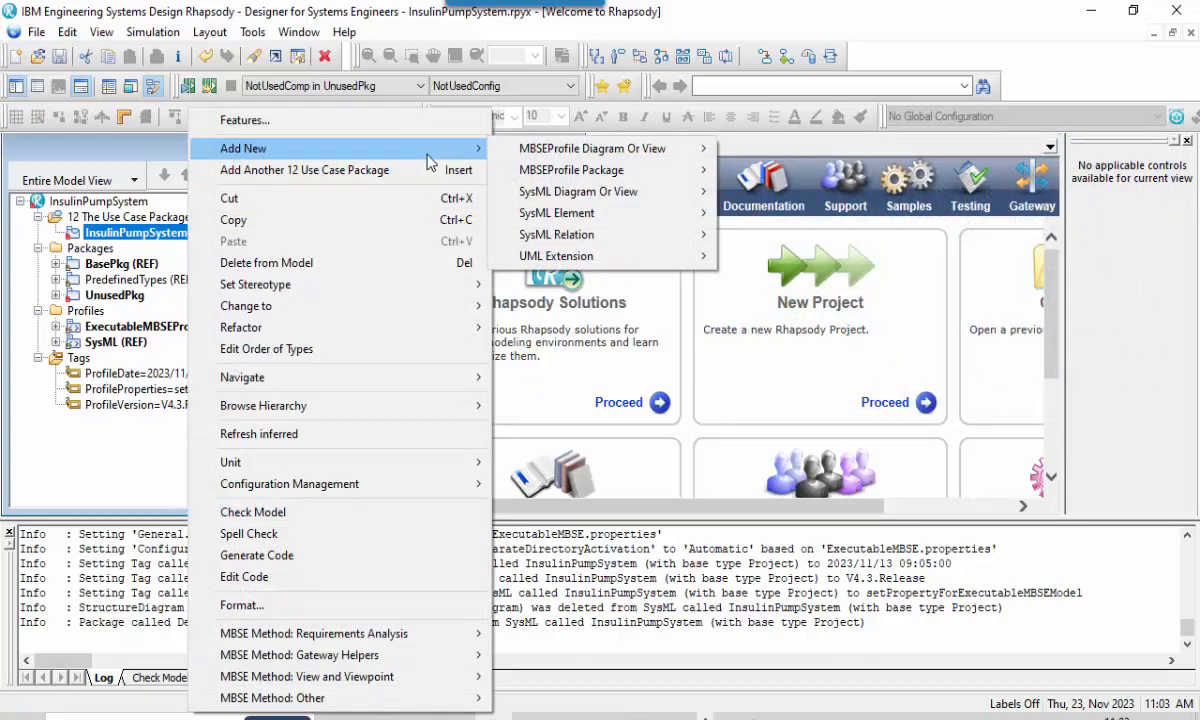
mouse_move(600, 148)
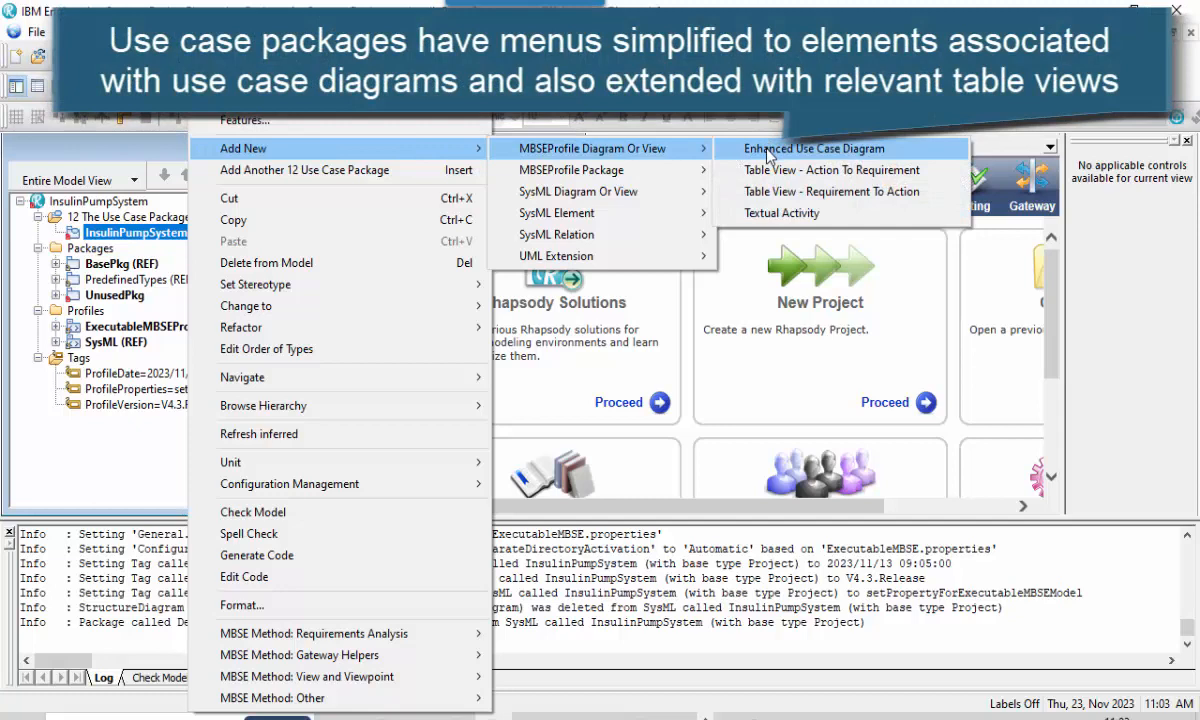
left_click(768, 149)
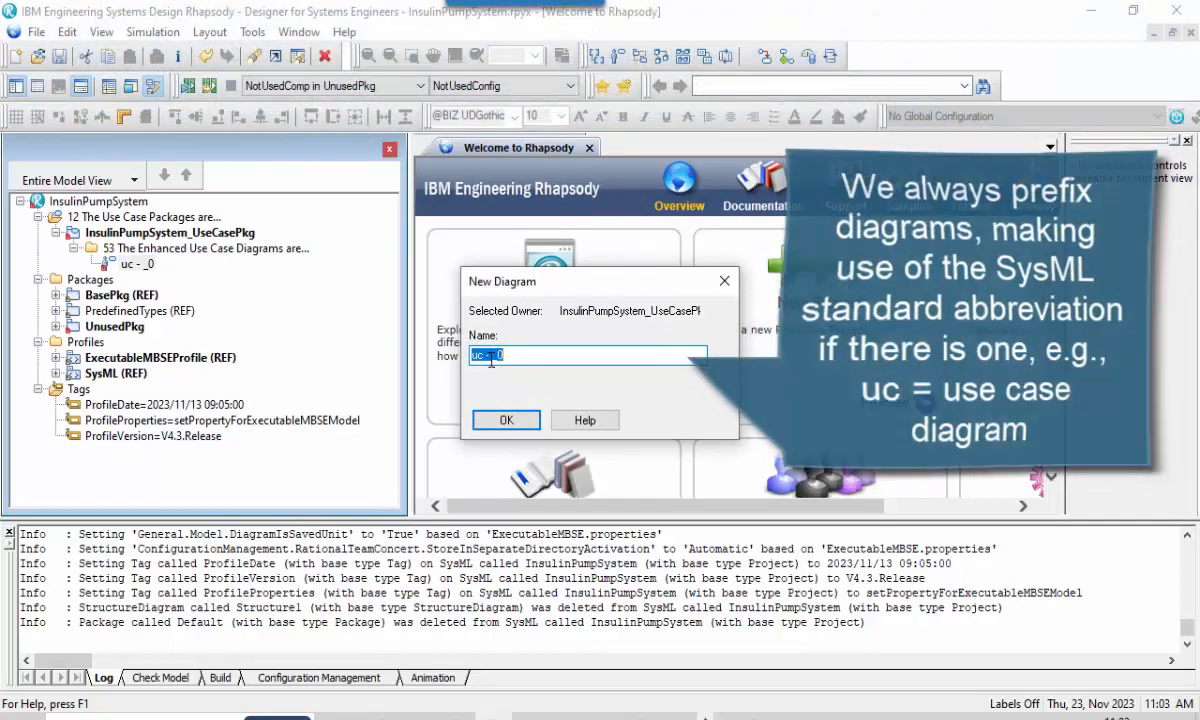
left_click_drag(487, 356, 510, 358)
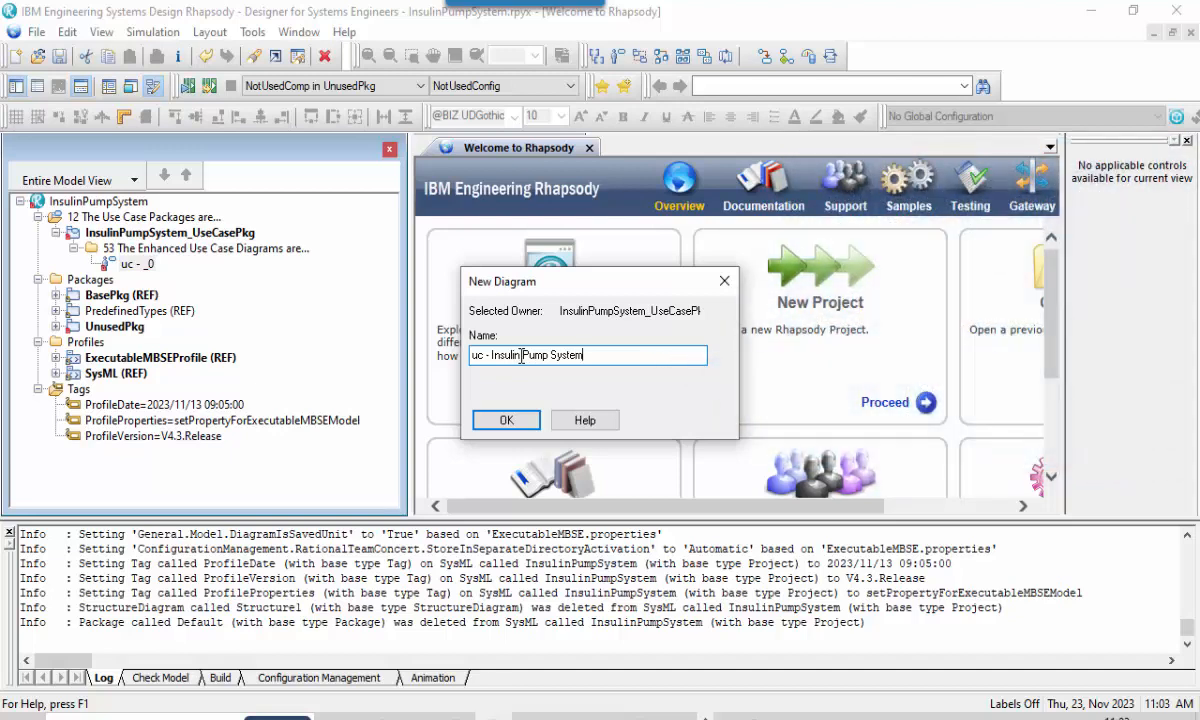
left_click(506, 421)
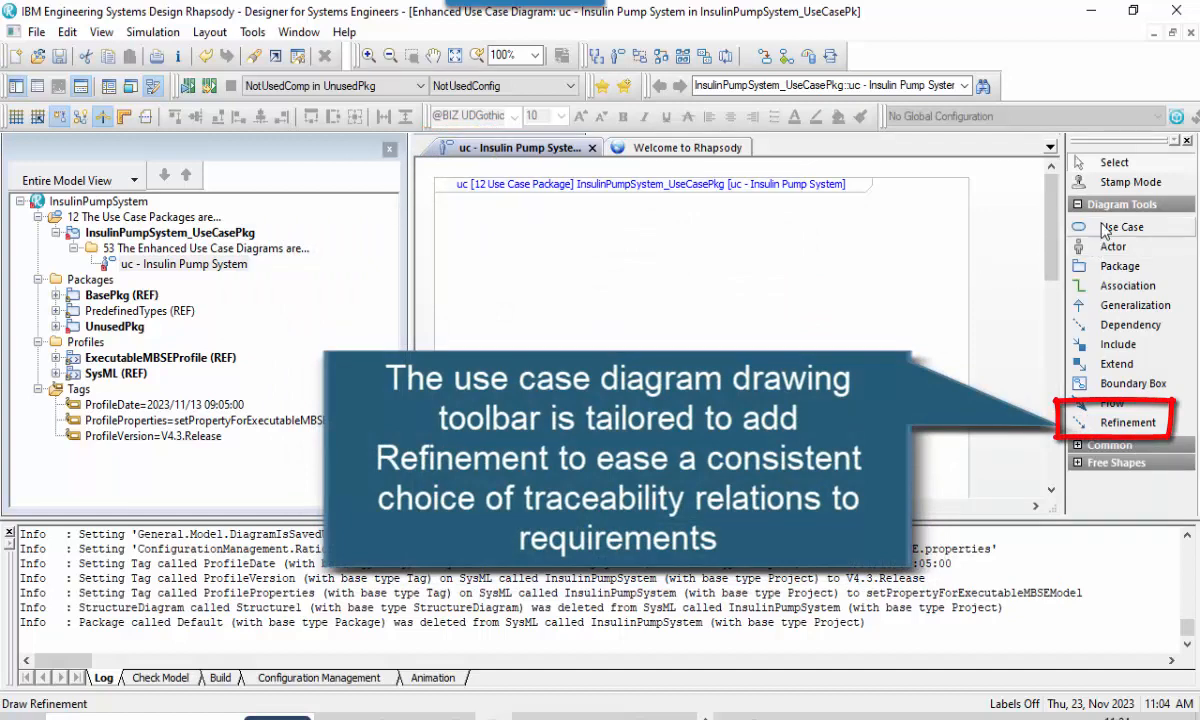
Place a use case in the upper middle of the diagram and name it Manage blood glucose.
left_click(651, 316)
type("Ma")
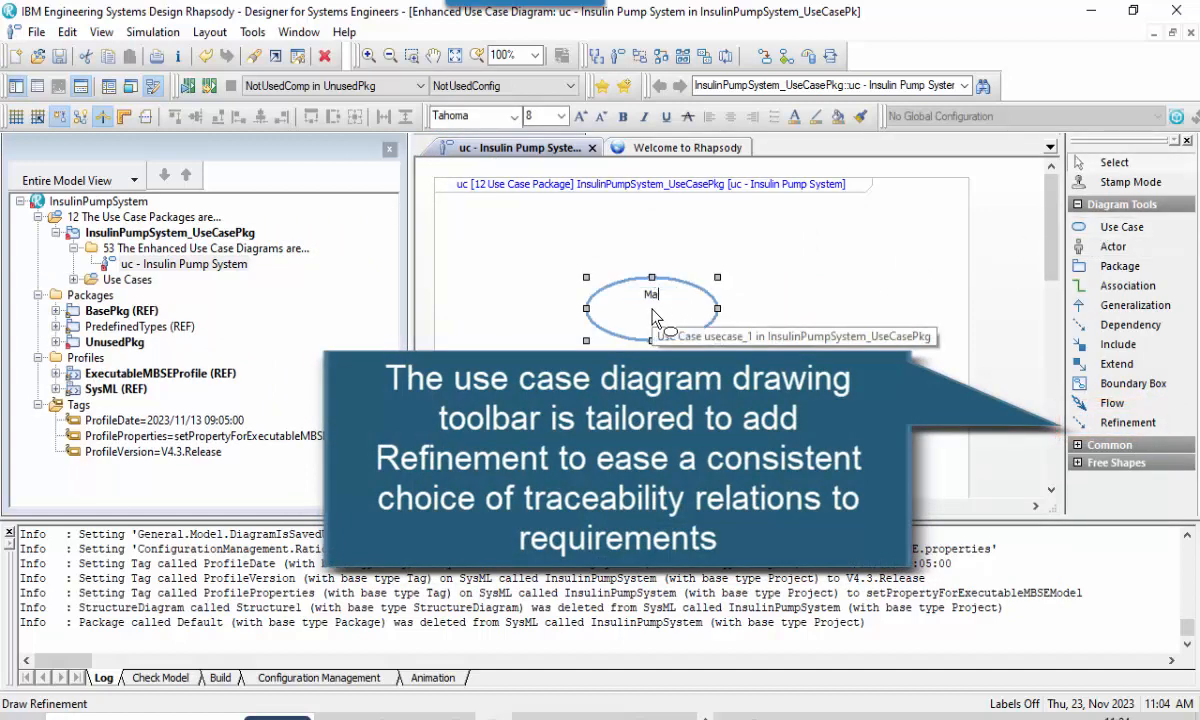
type("nage blo")
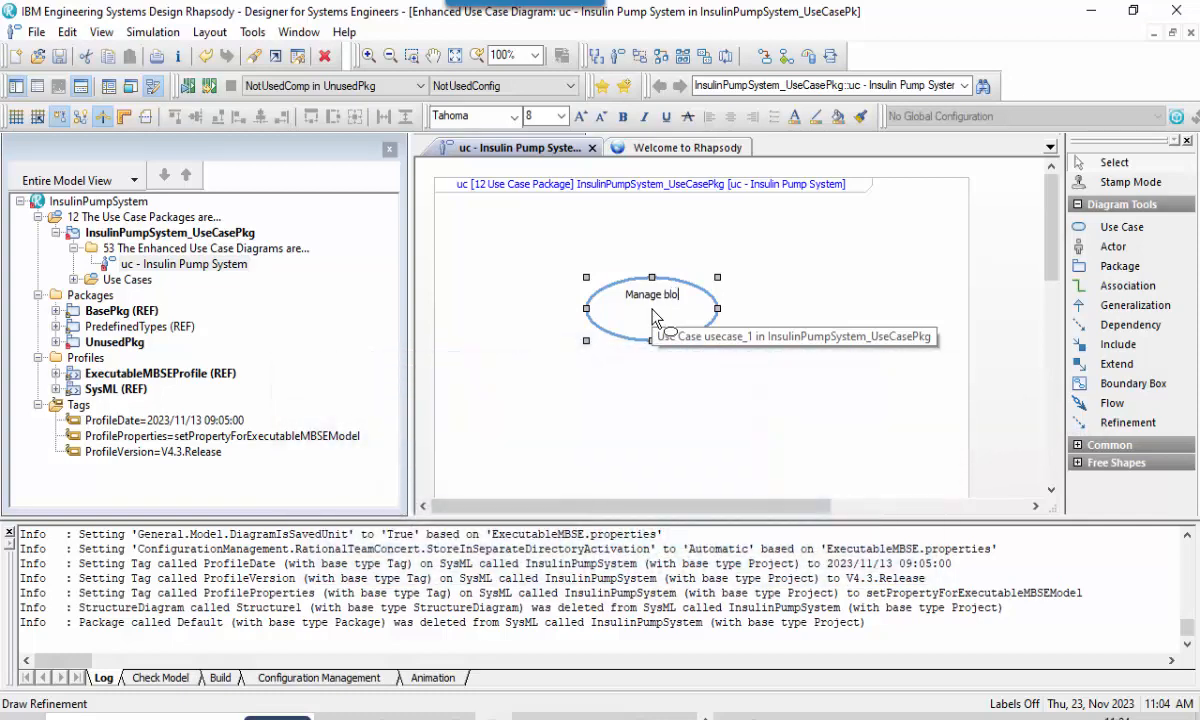
type("od glucose")
key("Return")
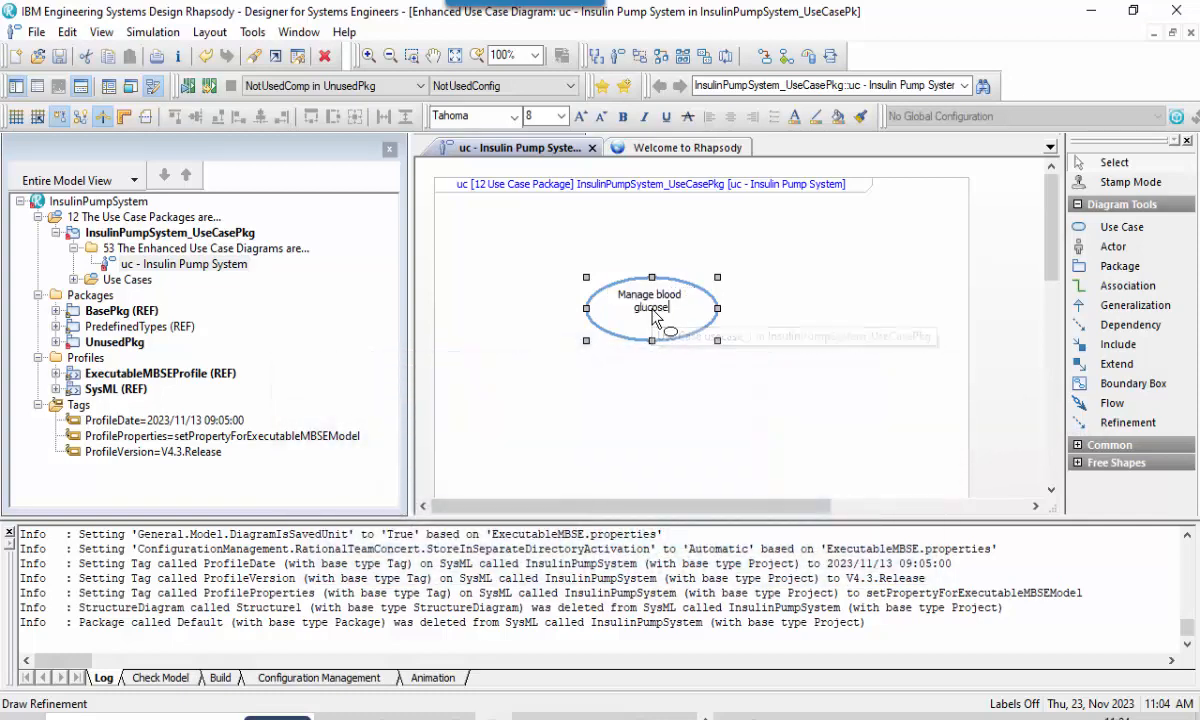
left_click(848, 279)
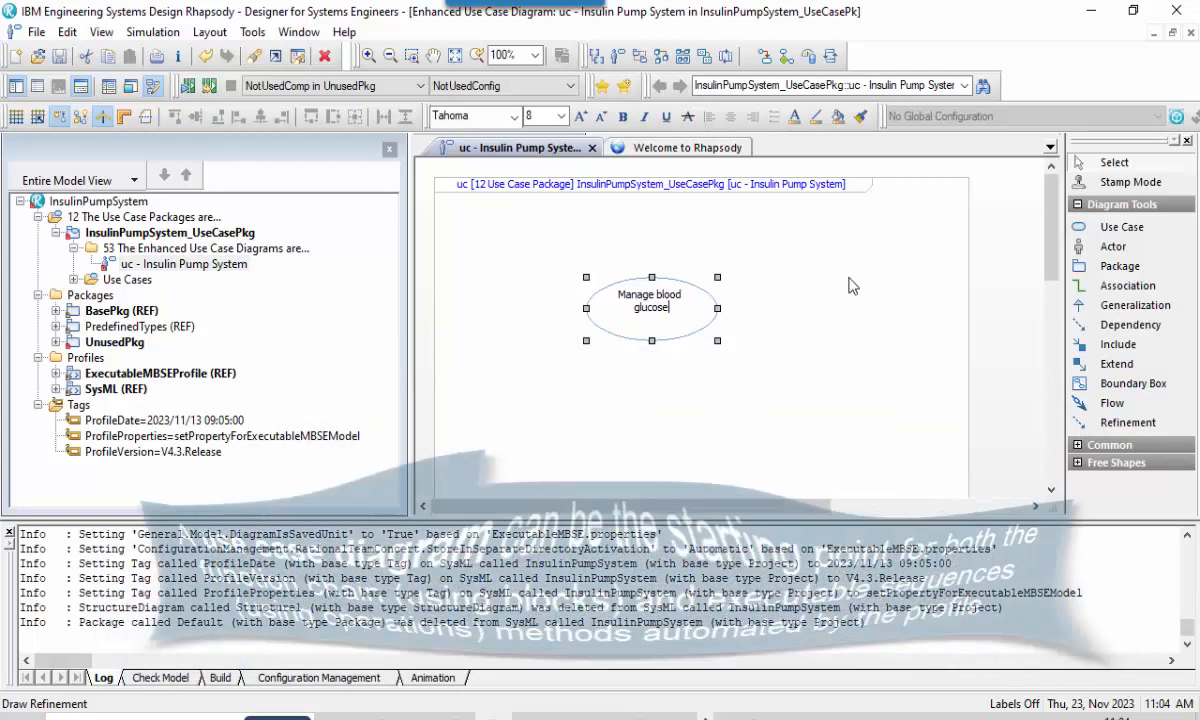
Add an actor named Patient to the right of the Manage blood glucose use case and connect the two with an association.
left_click(1108, 247)
left_click(815, 280)
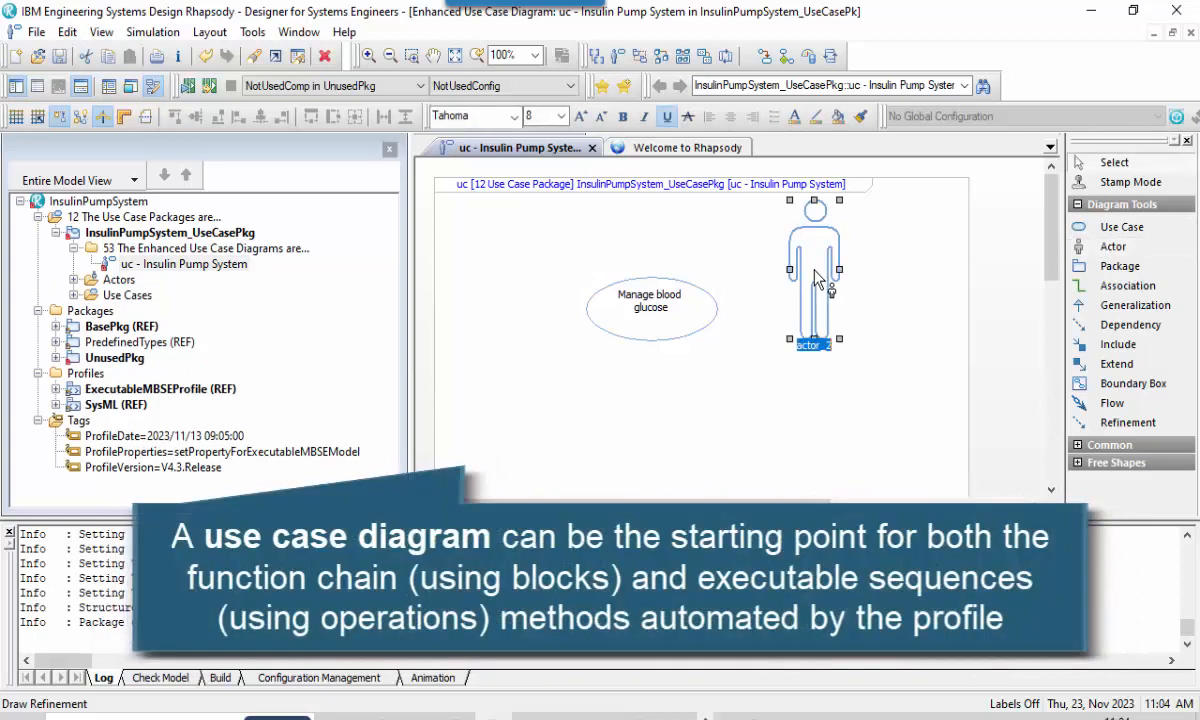
type("Patient")
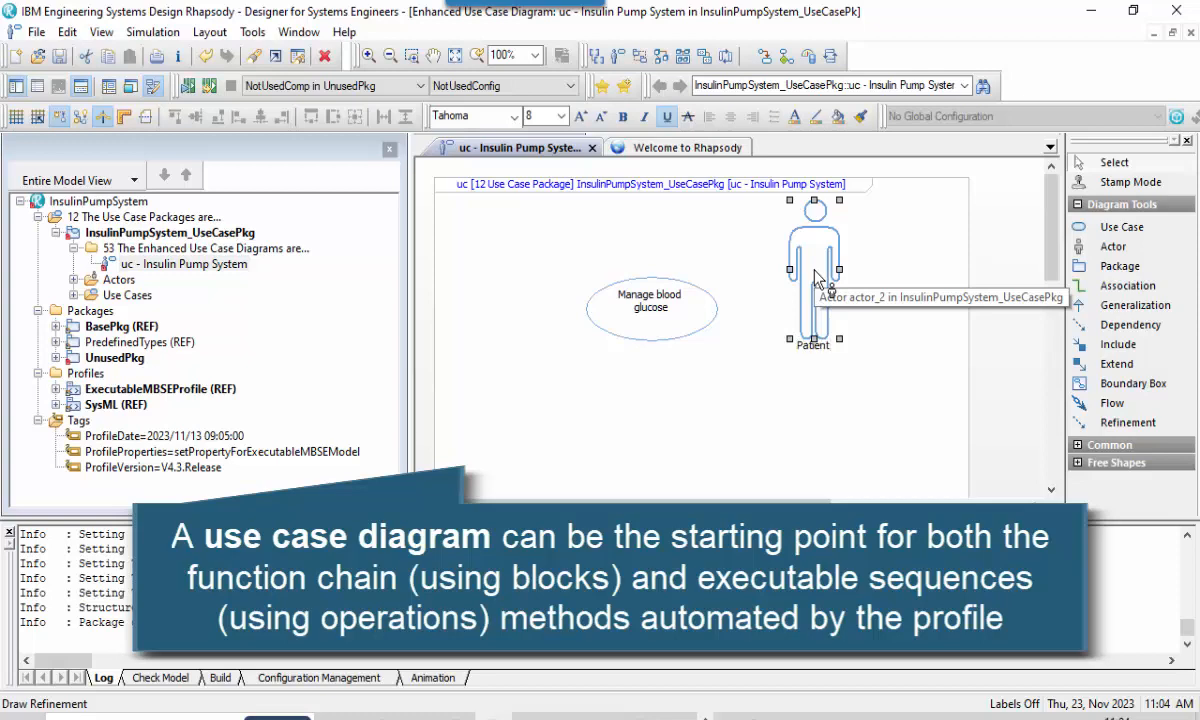
left_click(868, 265)
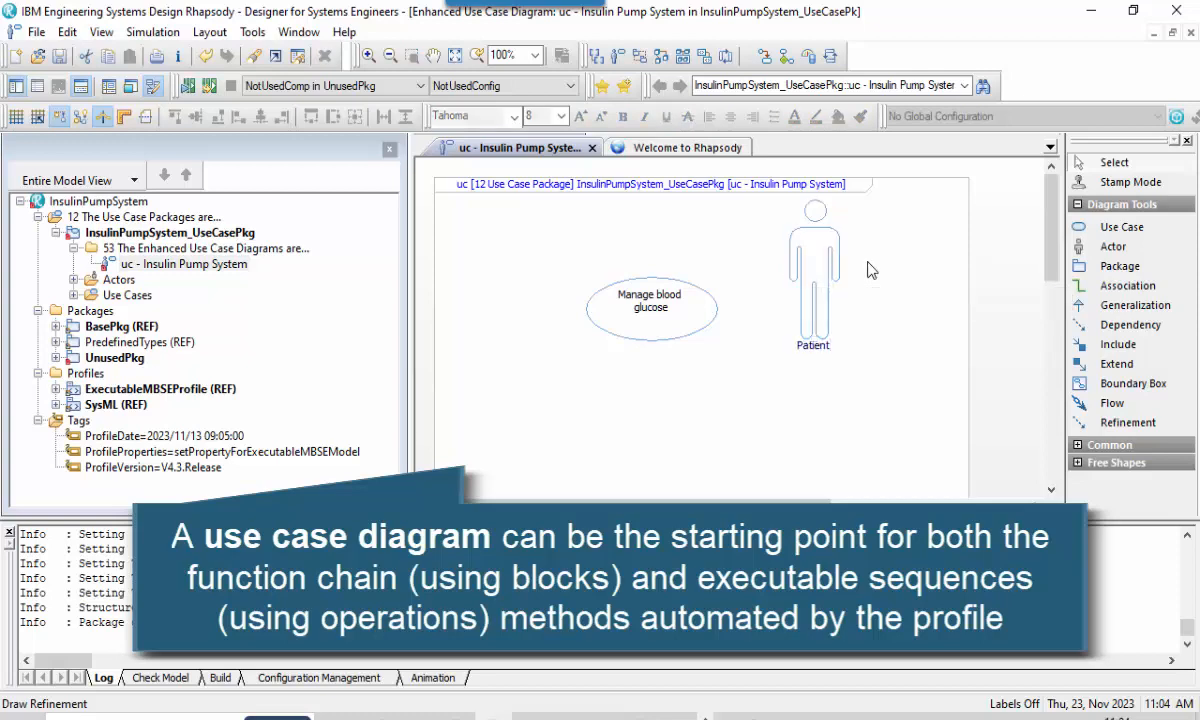
left_click(1078, 286)
left_click(665, 302)
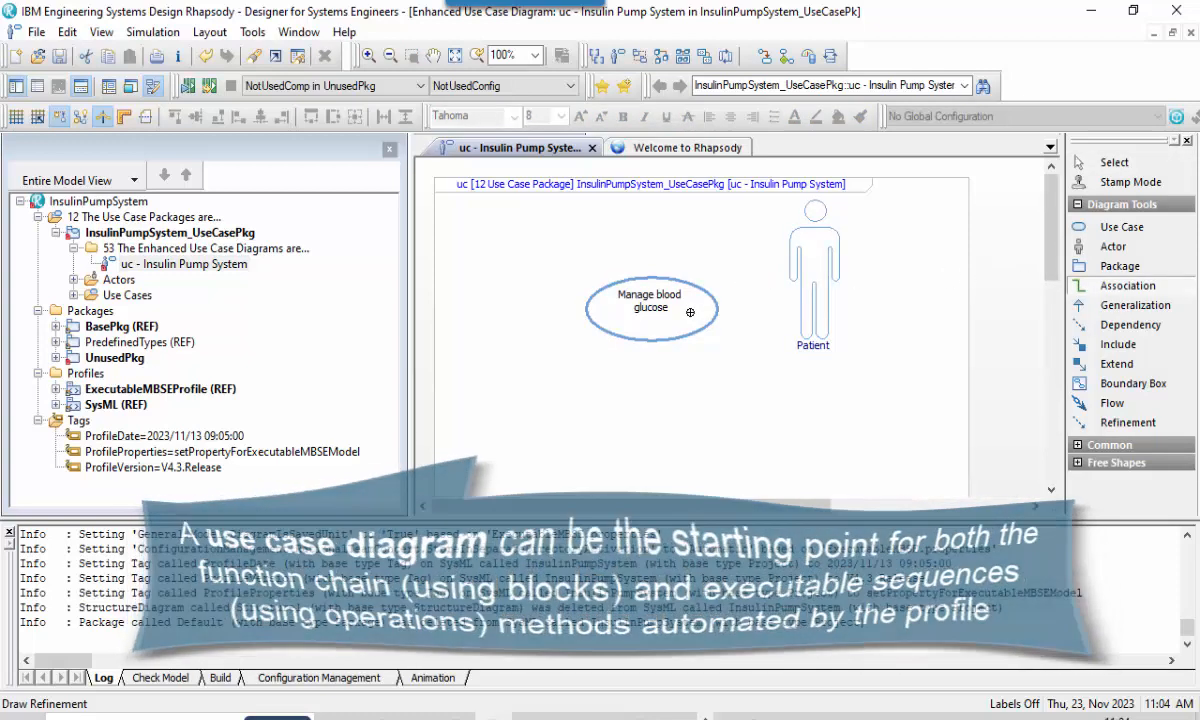
left_click(811, 277)
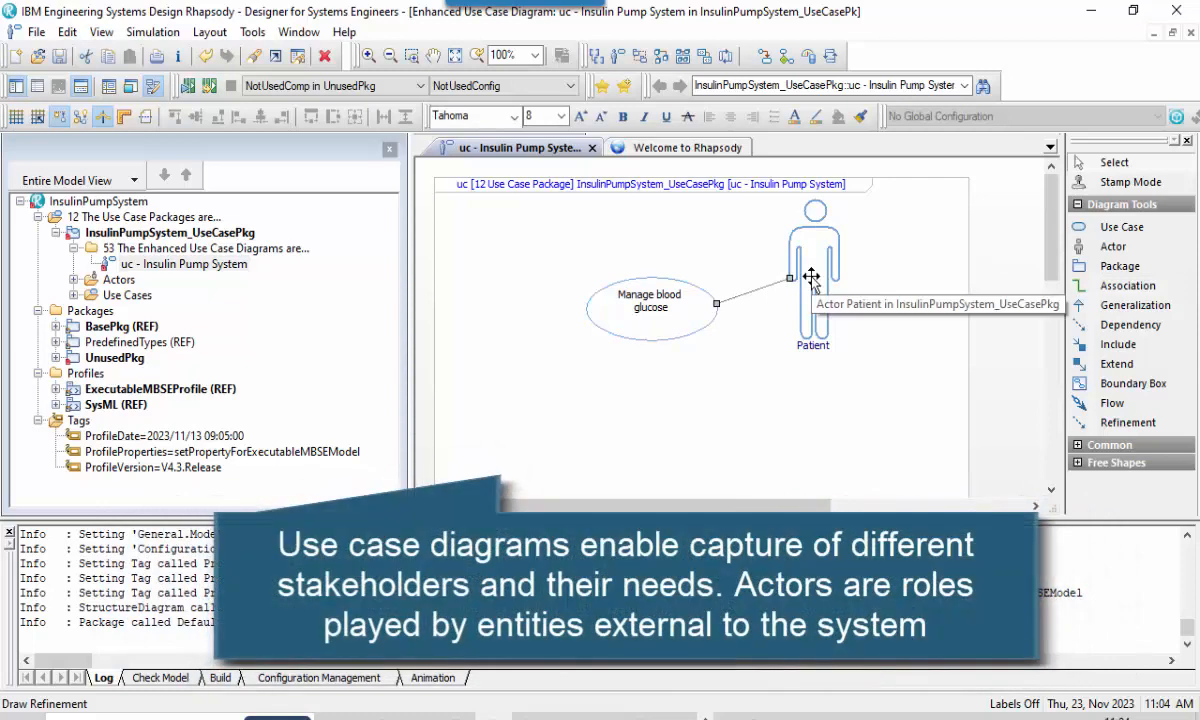
Add a second use case named Inform clinical decisions below Manage blood glucose.
scroll(915, 335, "down", 1)
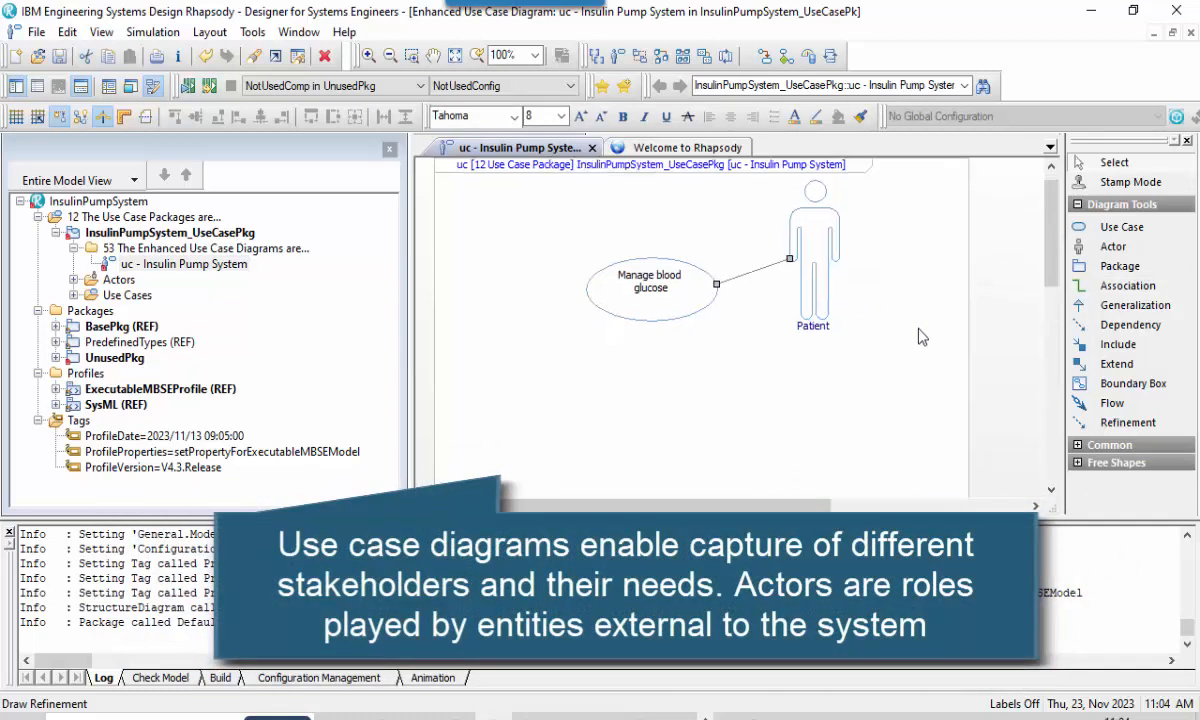
scroll(922, 337, "down", 1)
left_click(1115, 227)
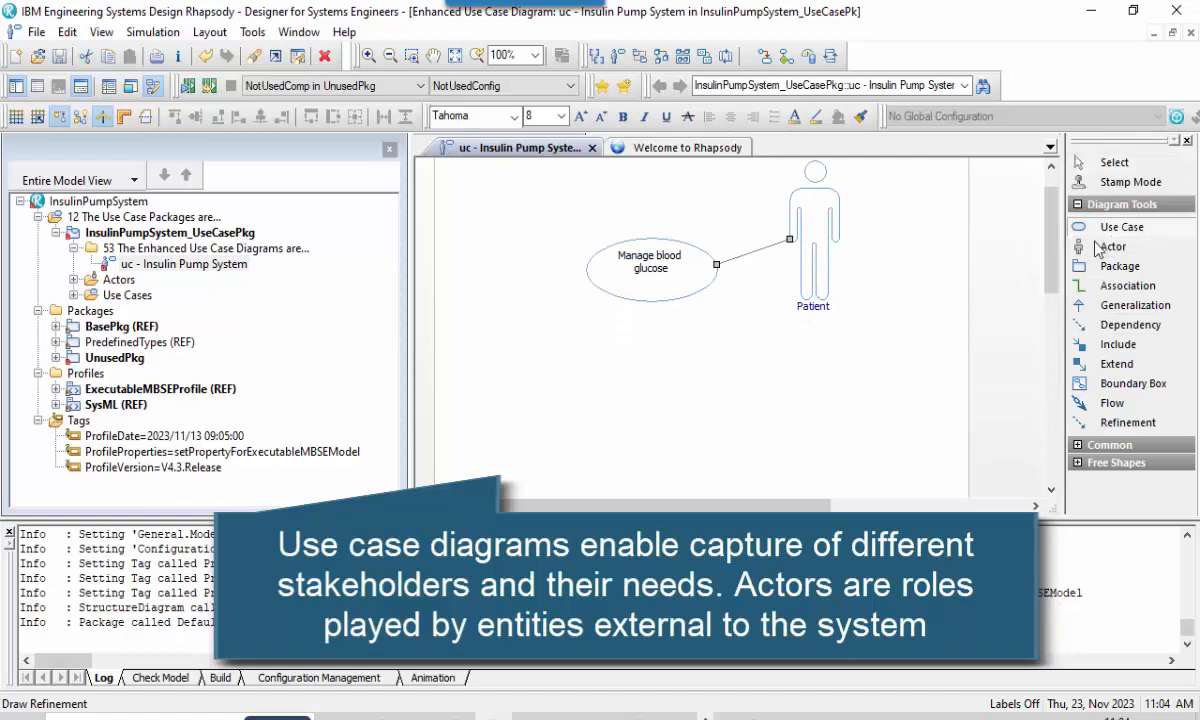
left_click(647, 390)
type("Inf")
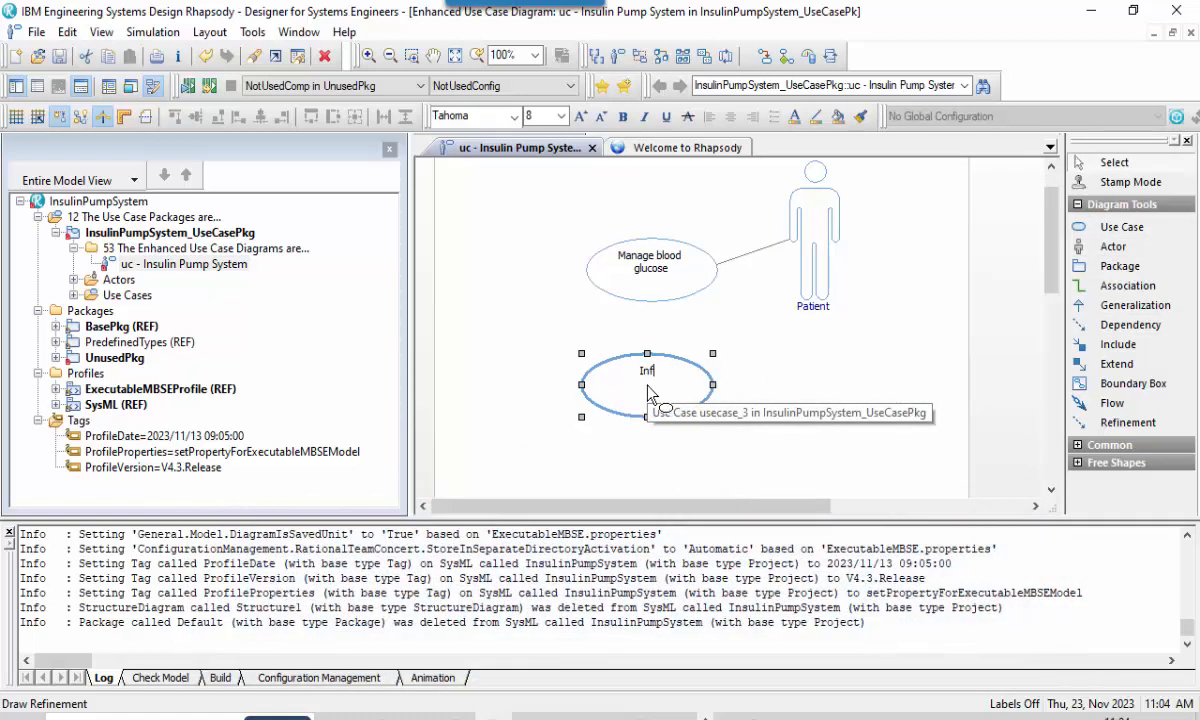
type("orm clinical decisions")
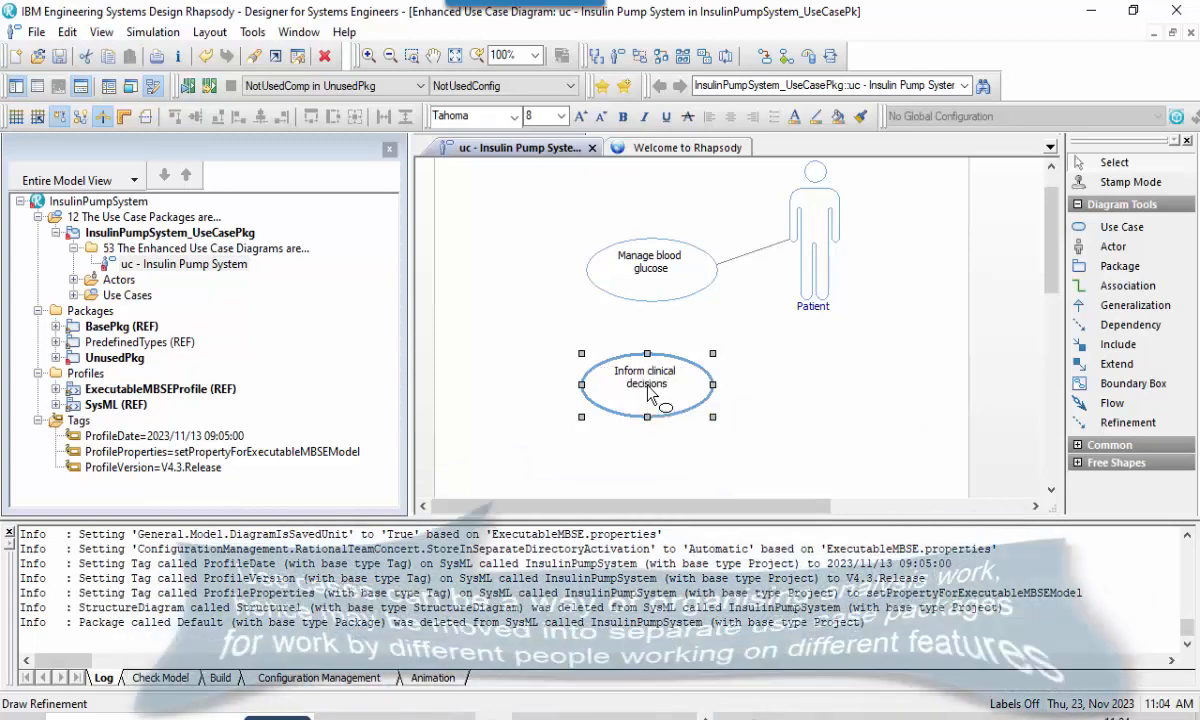
left_click(818, 385)
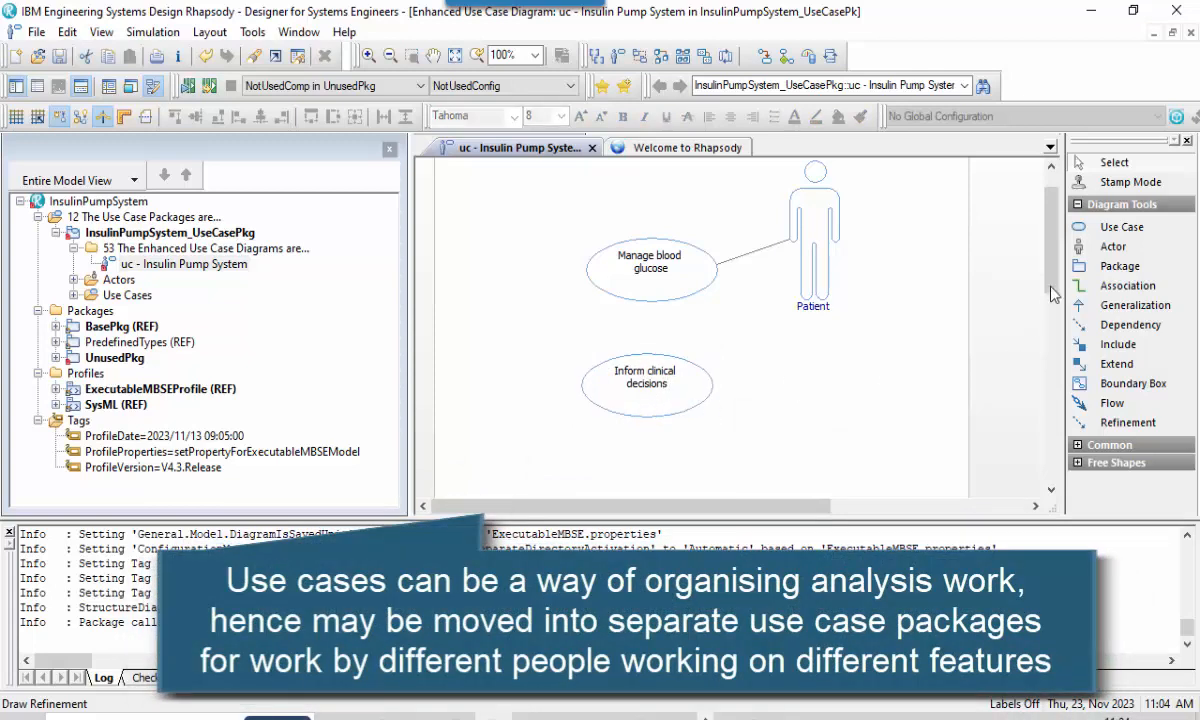
Add an actor named Clinician below Patient and connect it to the Inform clinical decisions use case with an association.
left_click(858, 384)
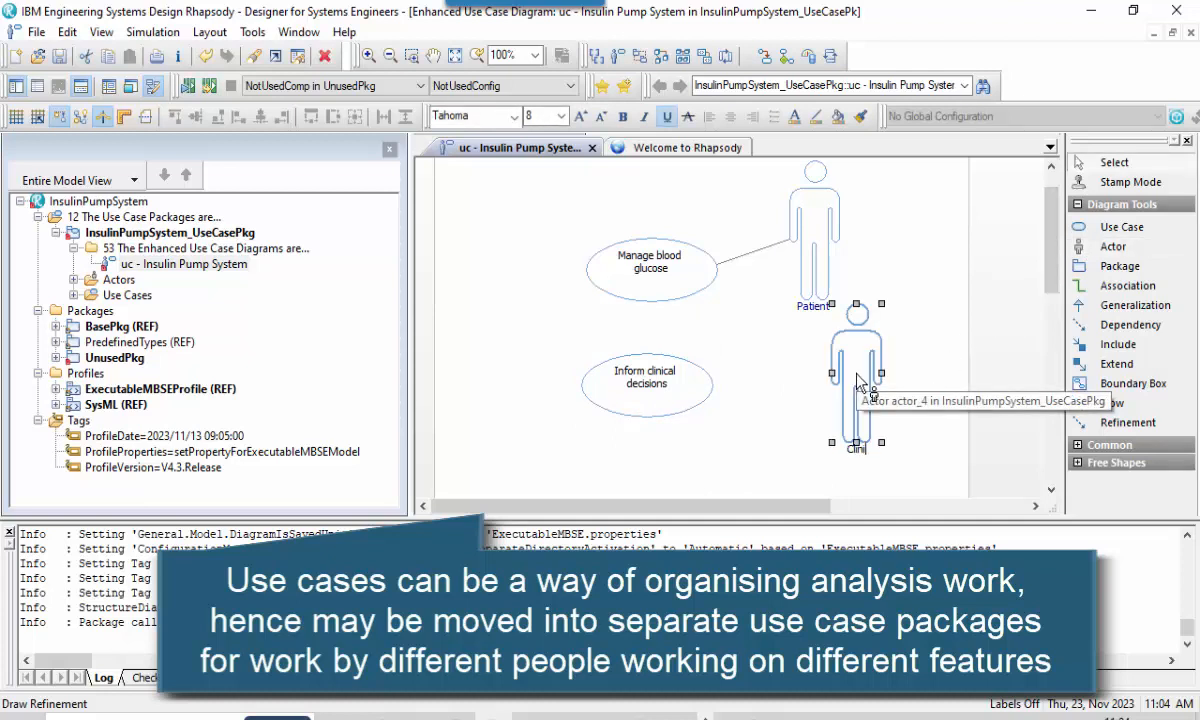
left_click(922, 365)
left_click(1112, 289)
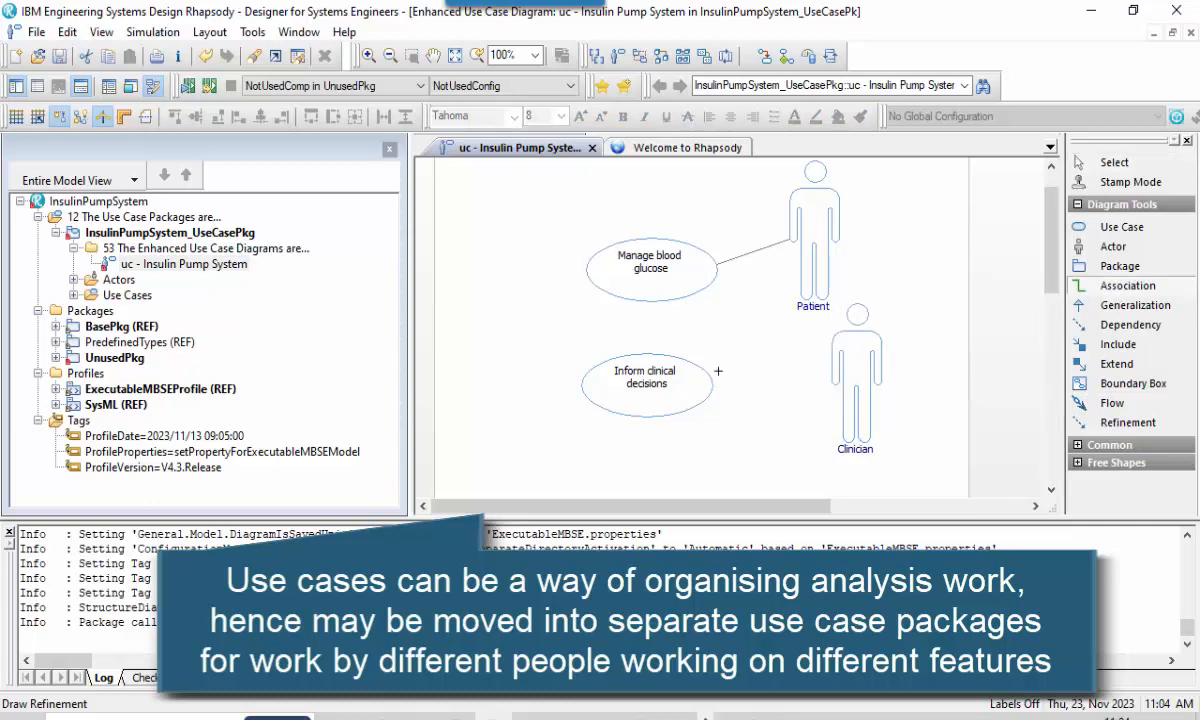
left_click(717, 371)
left_click(862, 380)
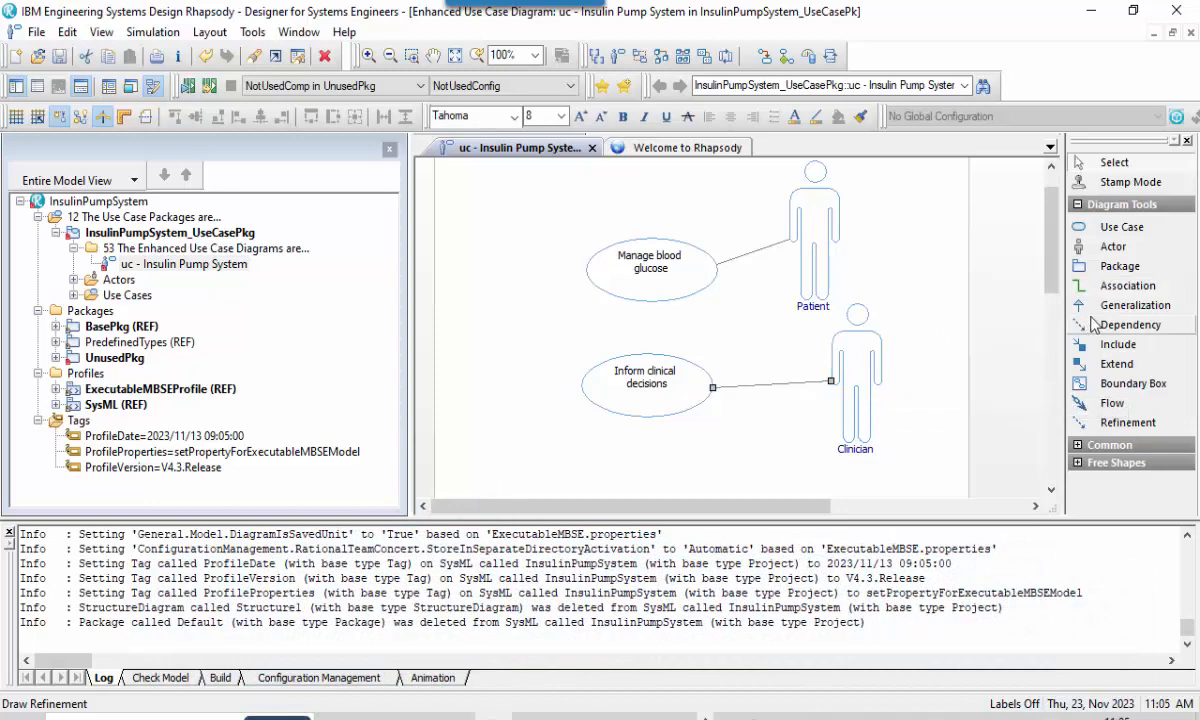
Draw a boundary box around both use cases, keeping the actors outside, and title it Insulin Pump System.
left_click(1120, 384)
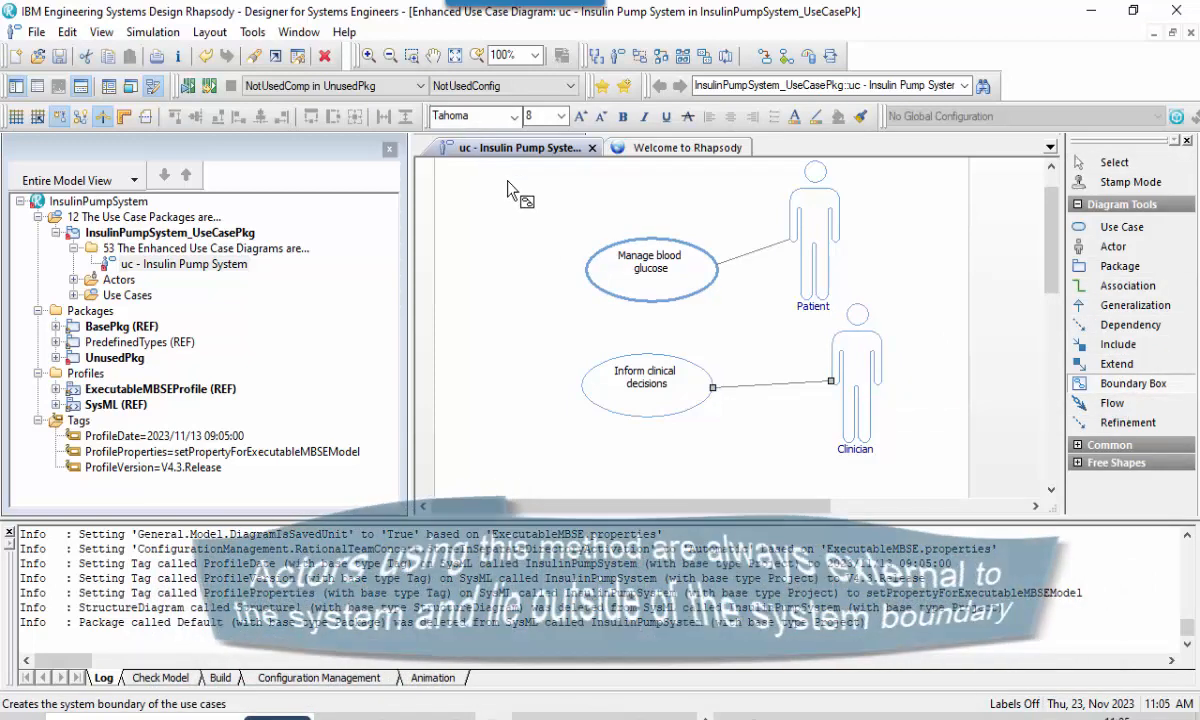
left_click_drag(507, 180, 780, 462)
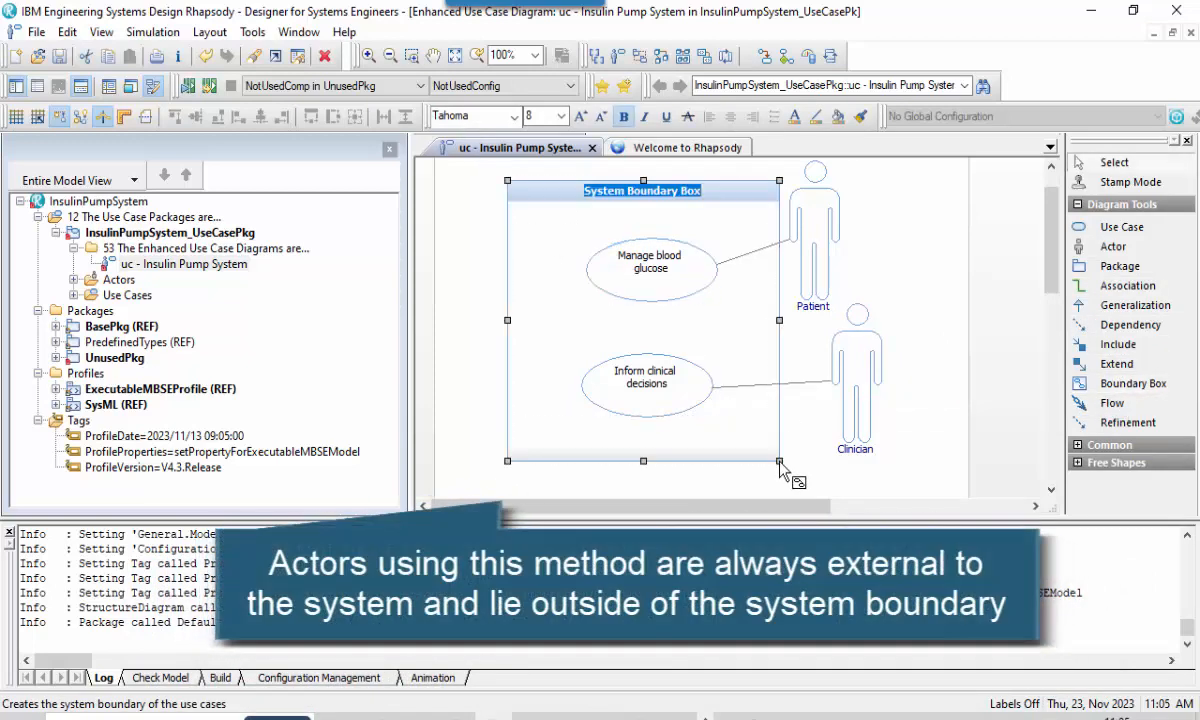
type("Insulin")
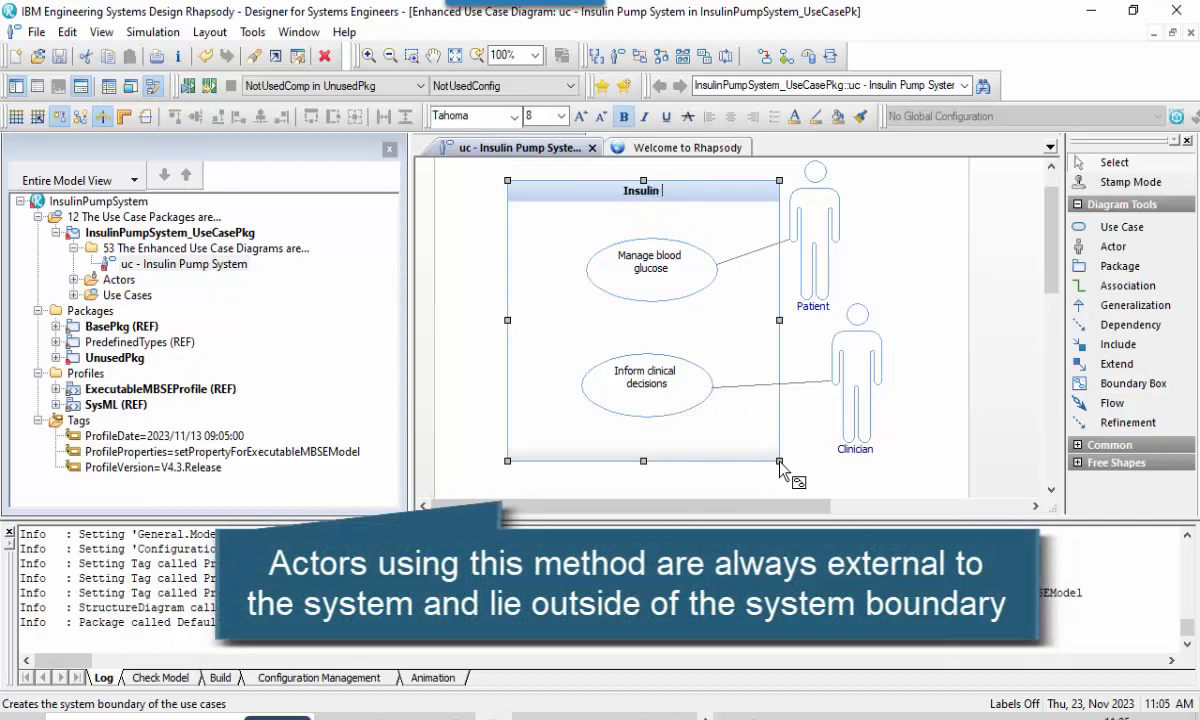
type(" Pump S")
type("ystem")
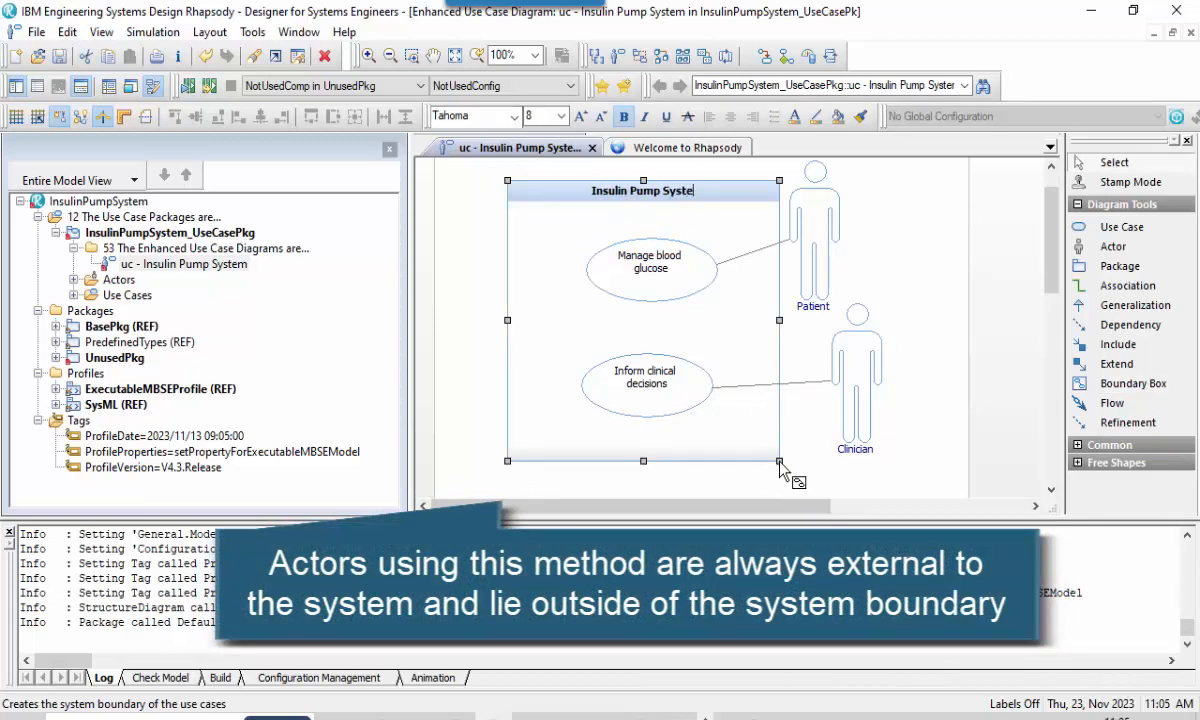
left_click(915, 384)
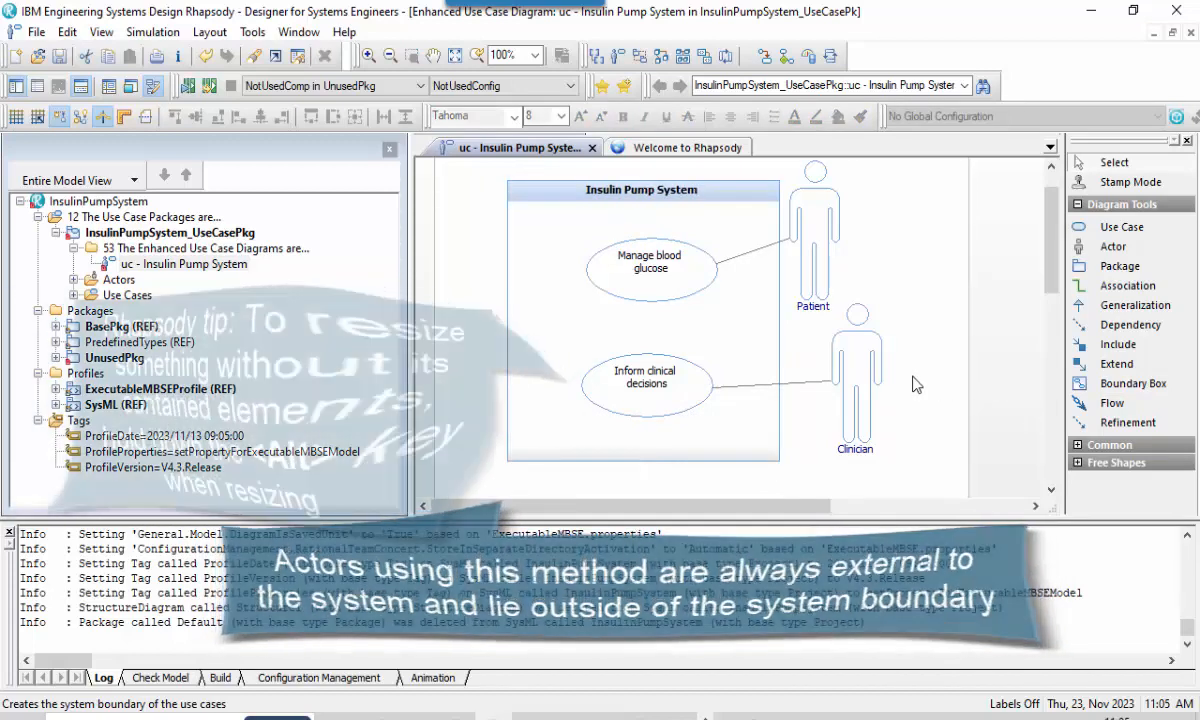
Make the Insulin Pump System boundary box slightly narrower and taller without resizing the use cases inside it.
left_click(771, 455)
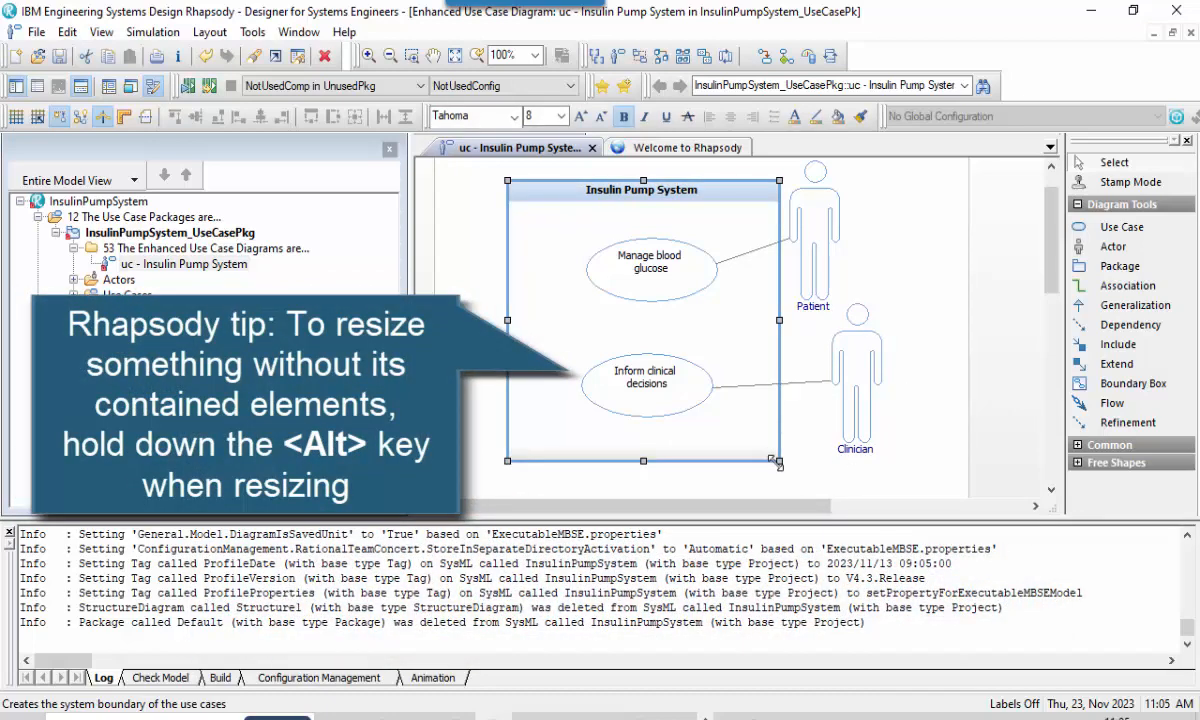
mouse_move(779, 463)
left_mouse_down()
mouse_move(702, 412)
mouse_move(776, 466)
left_mouse_up()
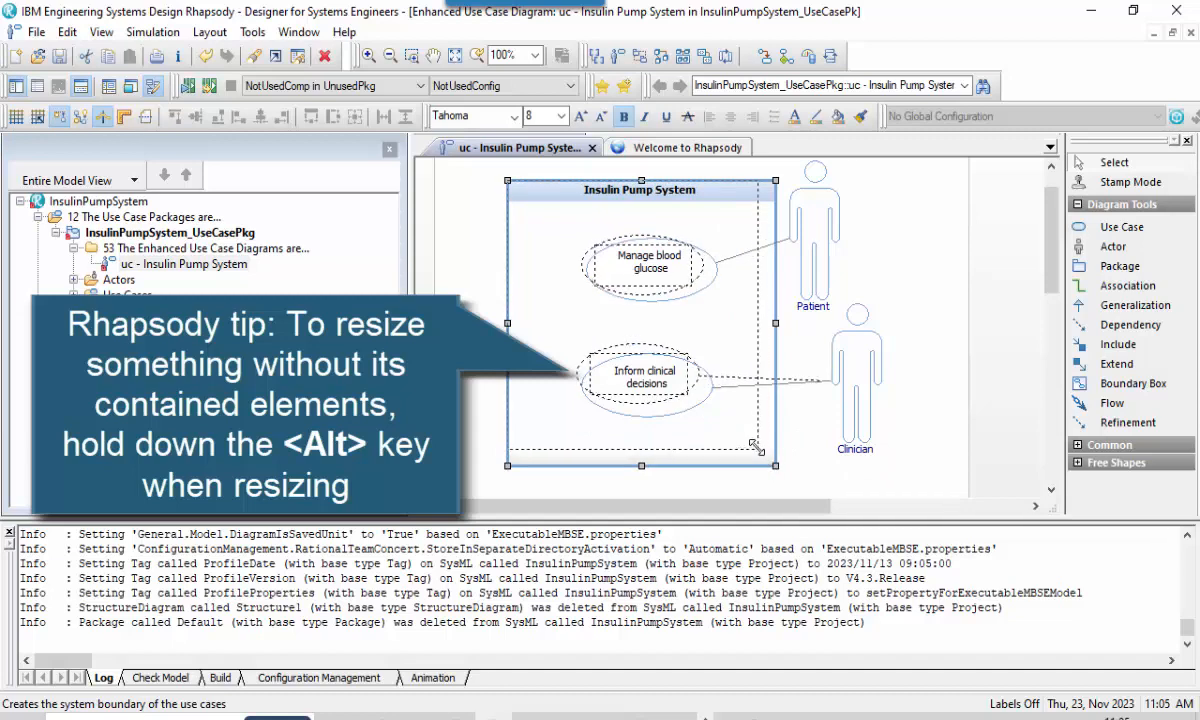
left_click(903, 347)
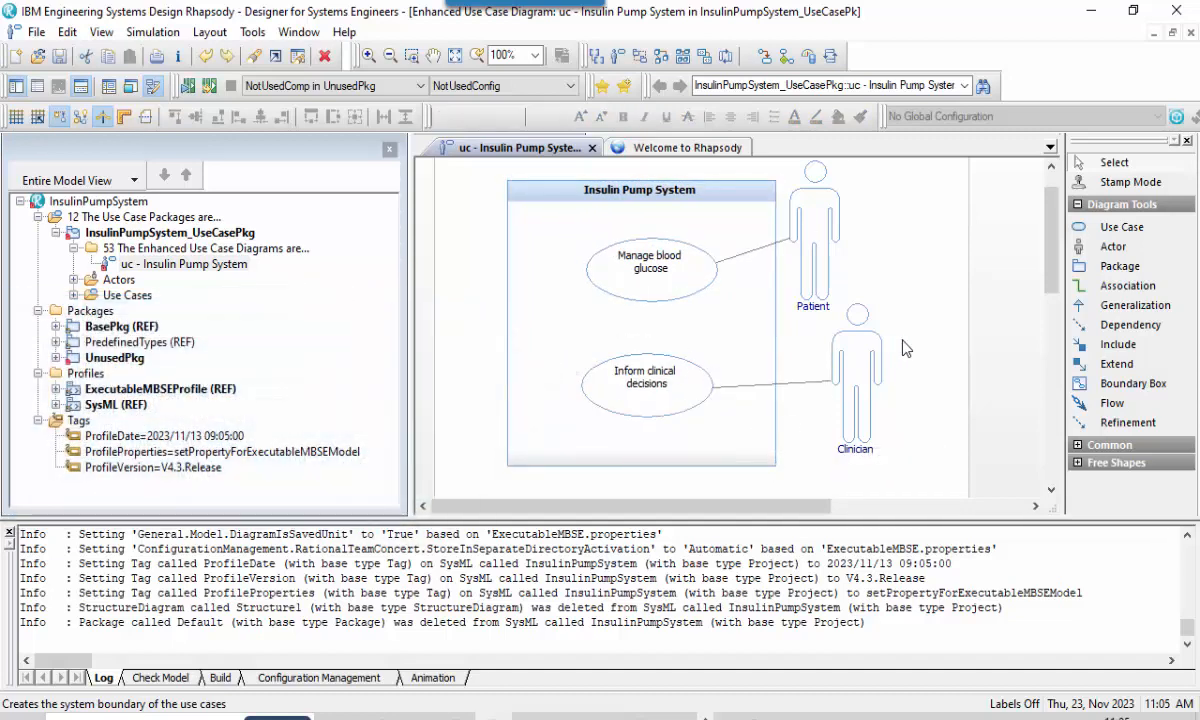
Locate the Patient actor in the model browser to check which package owns the actors.
right_click(793, 218)
mouse_move(813, 262)
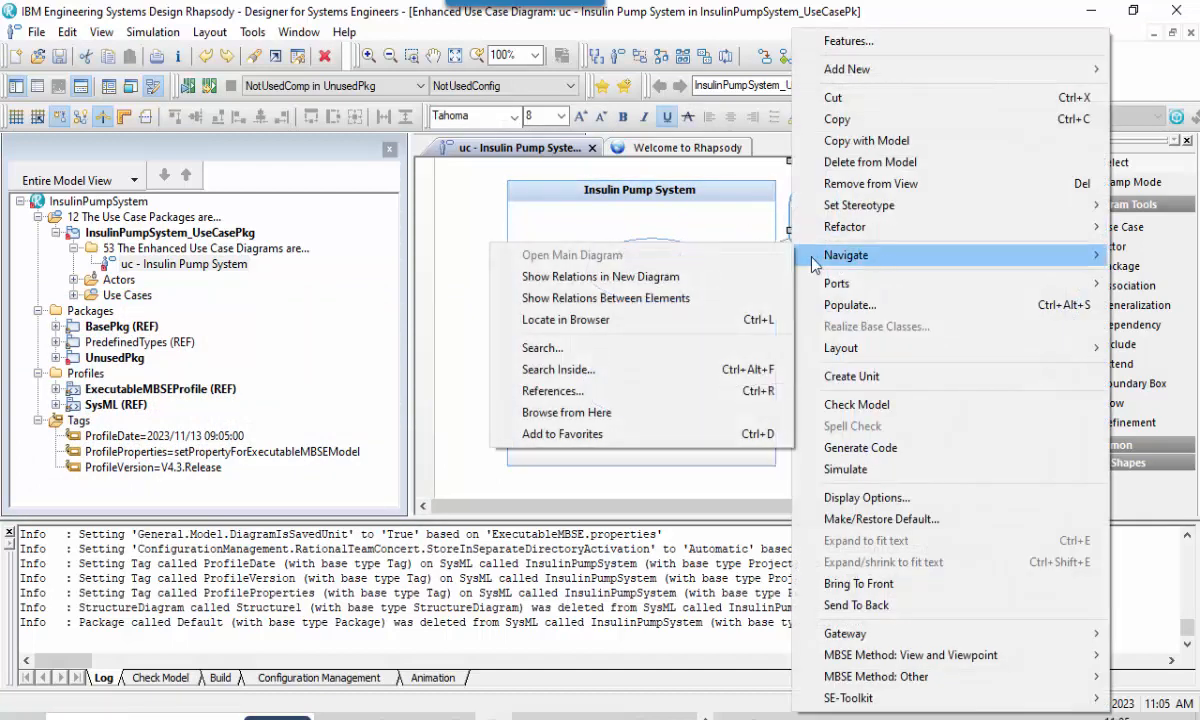
left_click(638, 323)
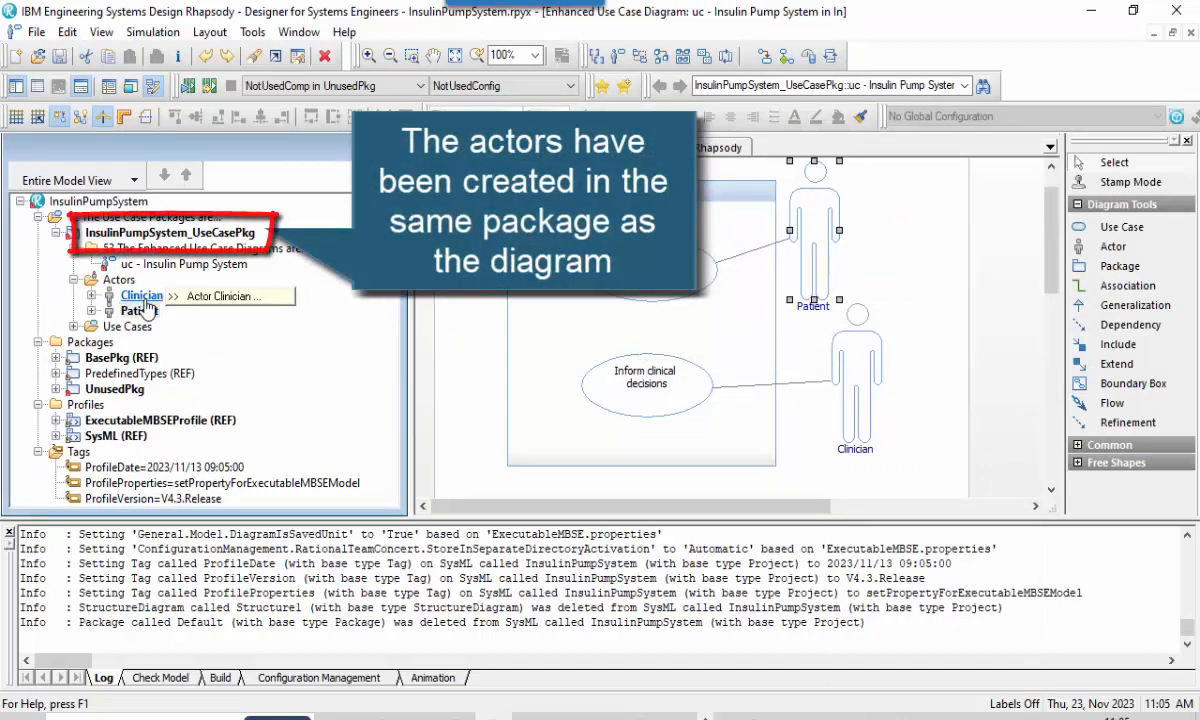
Add an Actor Package to the InsulinPumpSystem project and name it InsulinPumpSystem_ActorPkg.
right_click(68, 201)
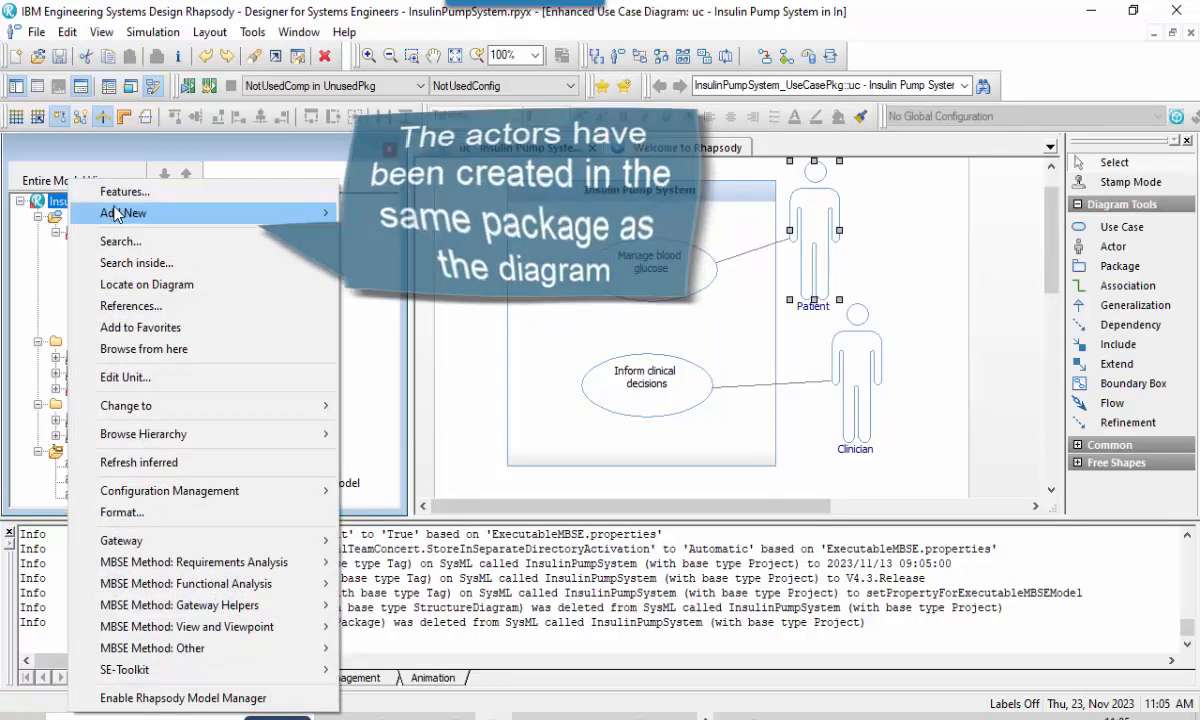
mouse_move(119, 214)
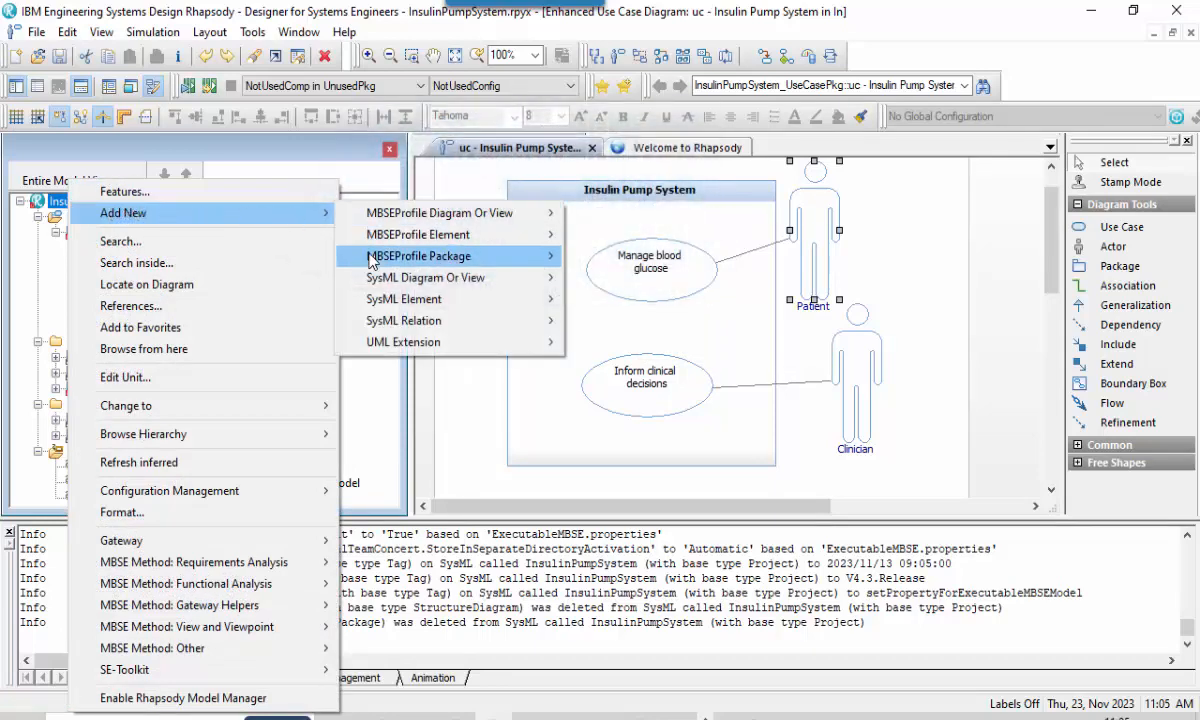
mouse_move(372, 260)
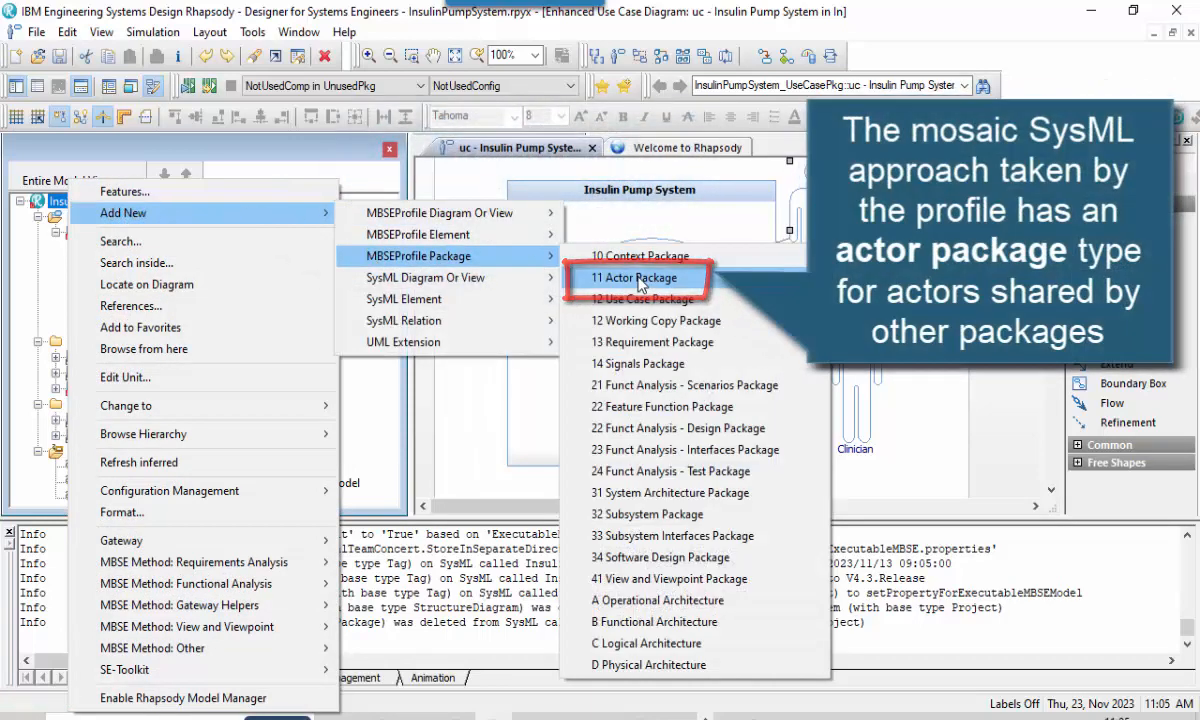
left_click(641, 278)
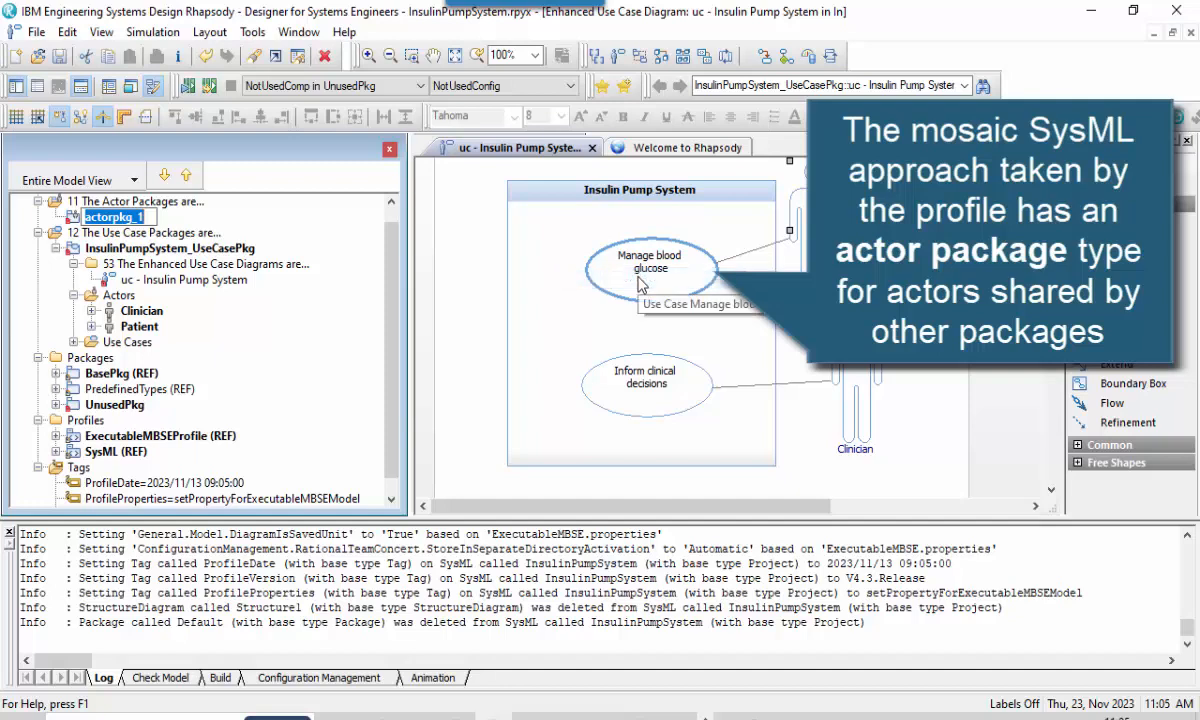
type("In")
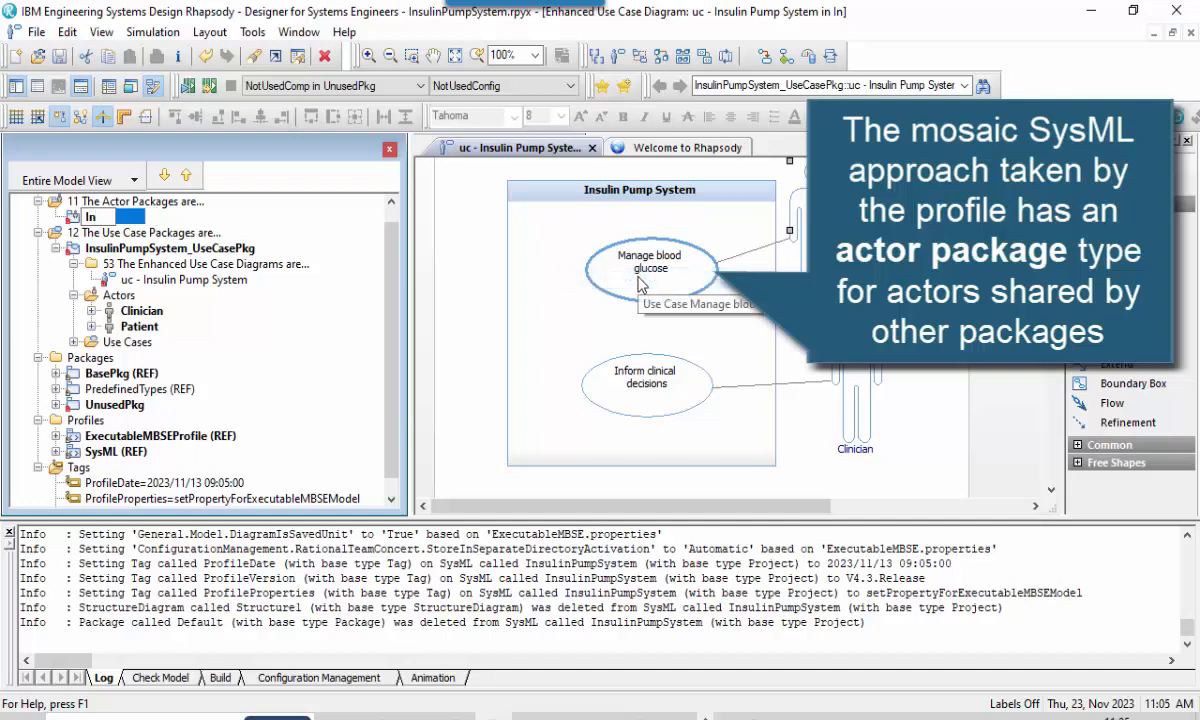
type("sulinPu")
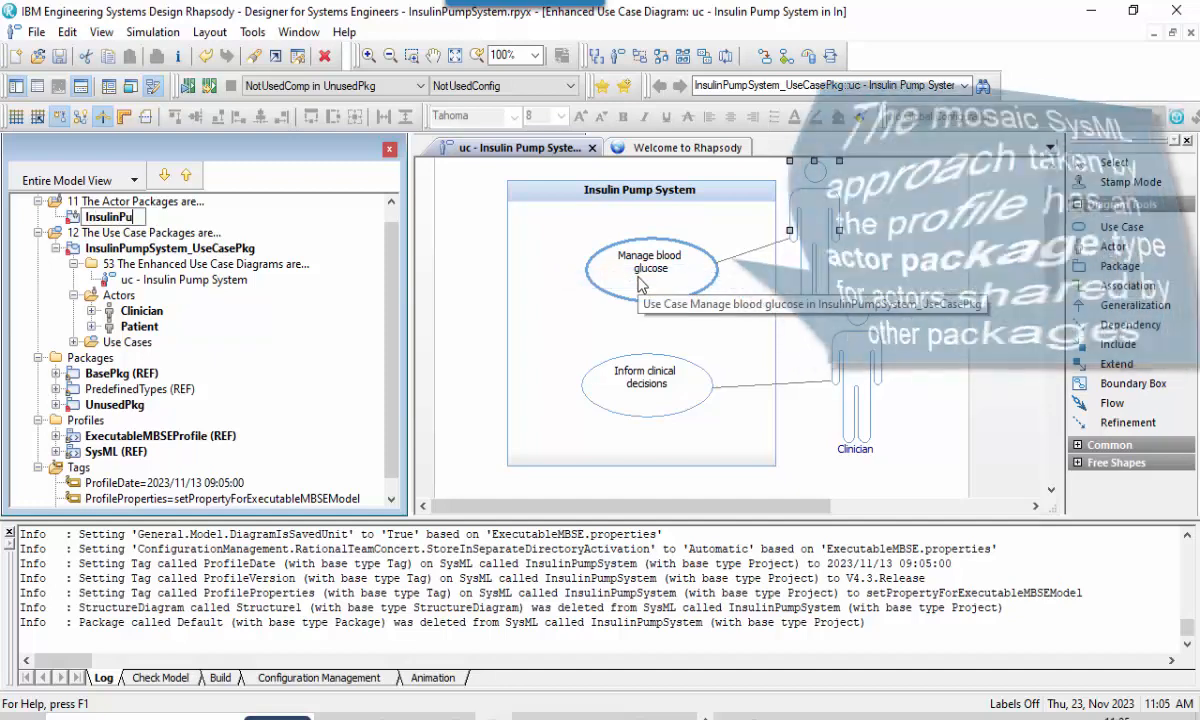
type("mpSystem_ActorPkg")
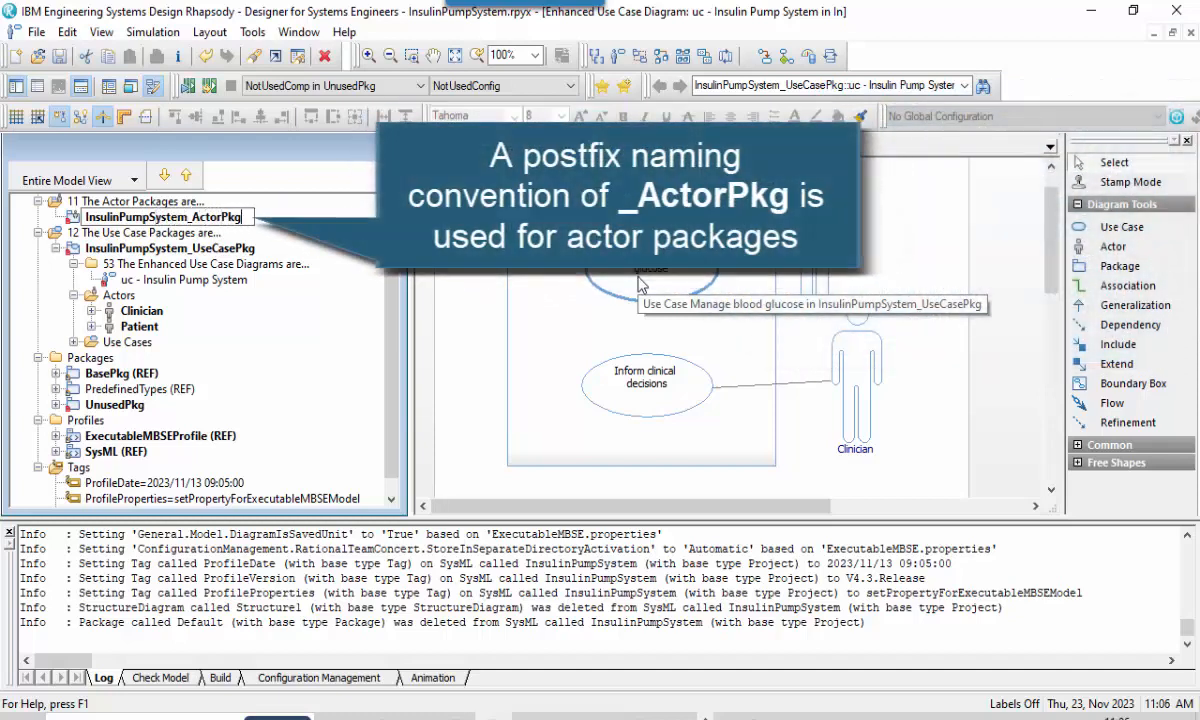
key("Return")
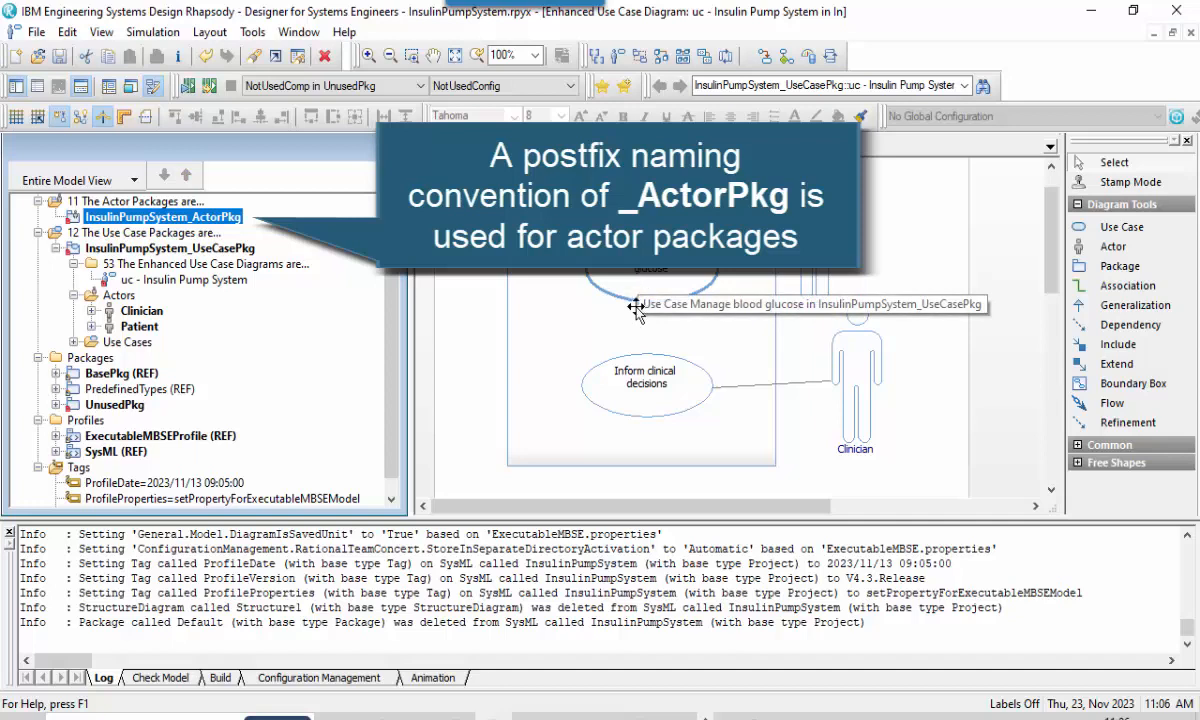
Move the Clinician and Patient actors into InsulinPumpSystem_ActorPkg and close the output log window.
left_click(141, 311)
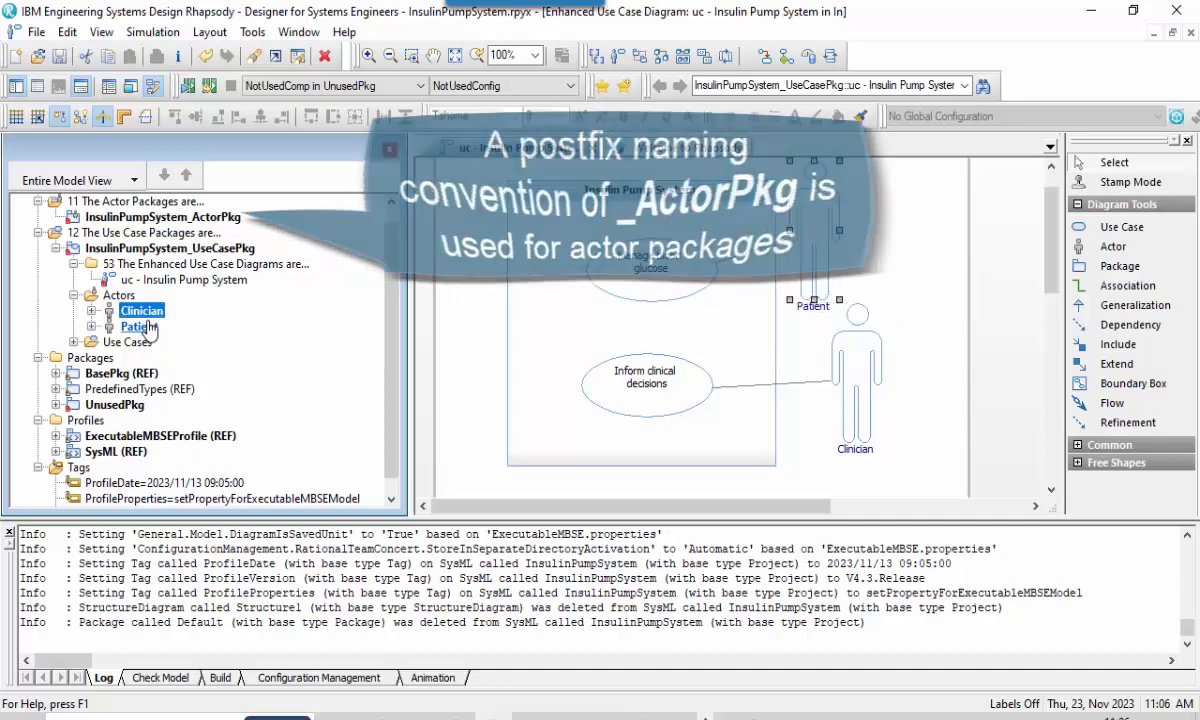
left_click(140, 327, "ctrl")
left_click_drag(142, 328, 157, 229)
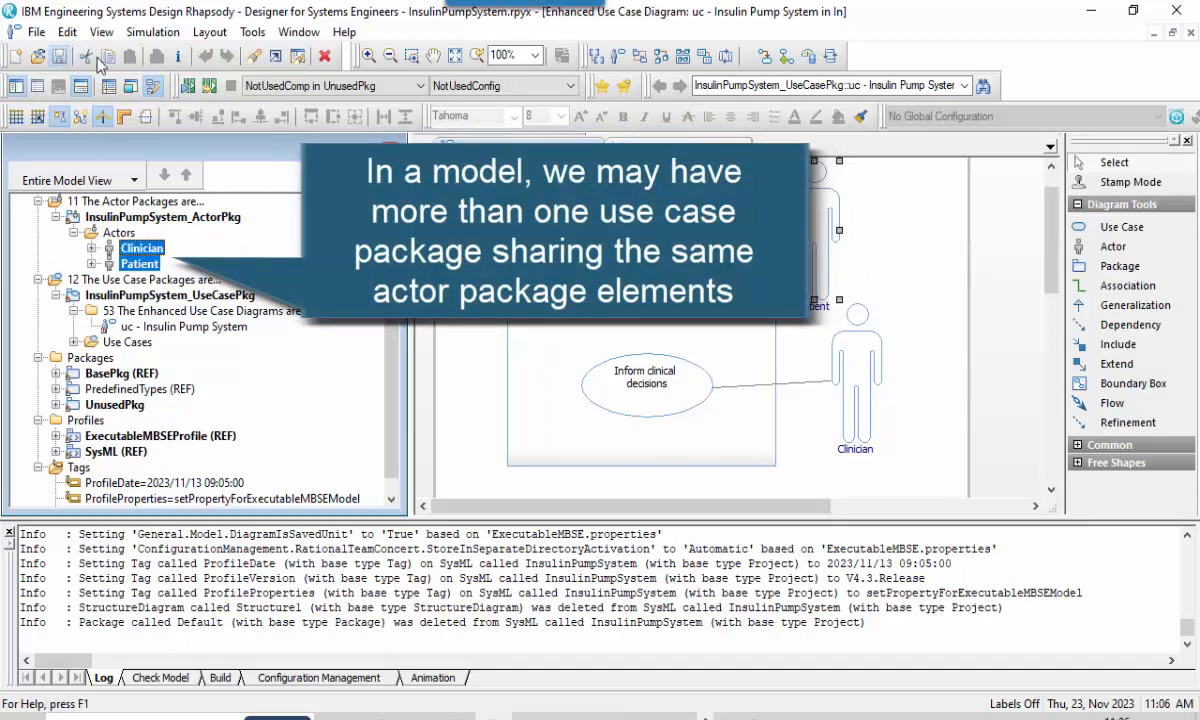
left_click(10, 535)
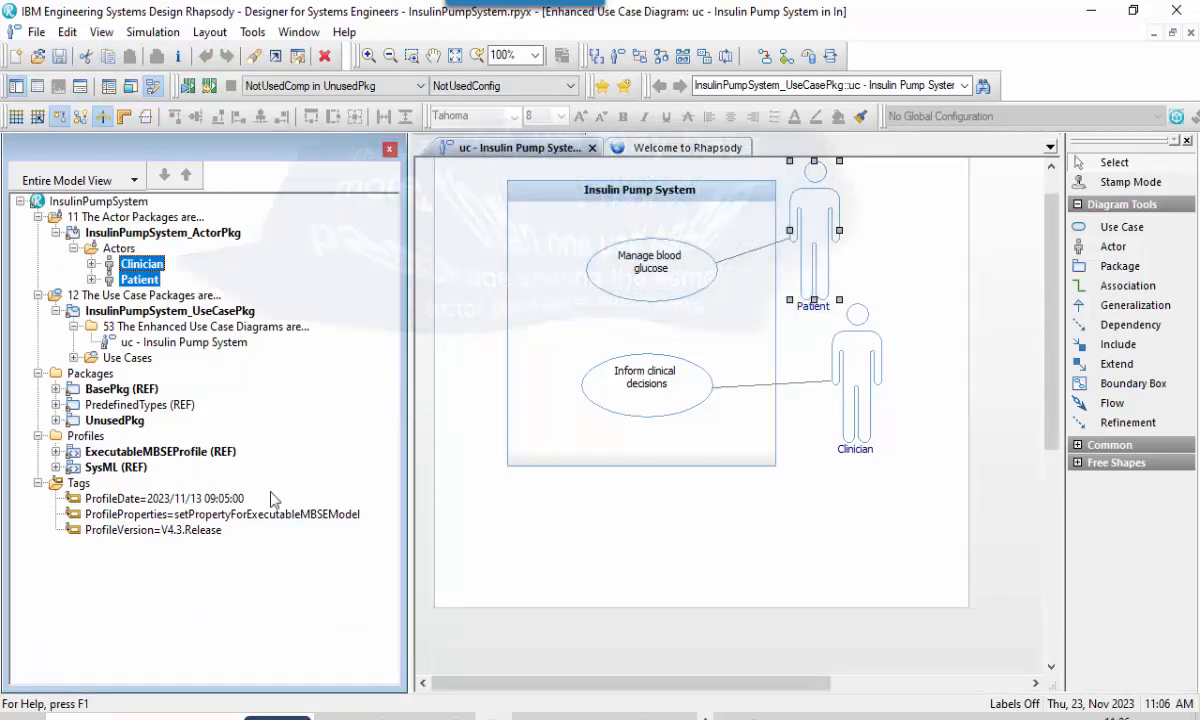
left_click(1007, 341)
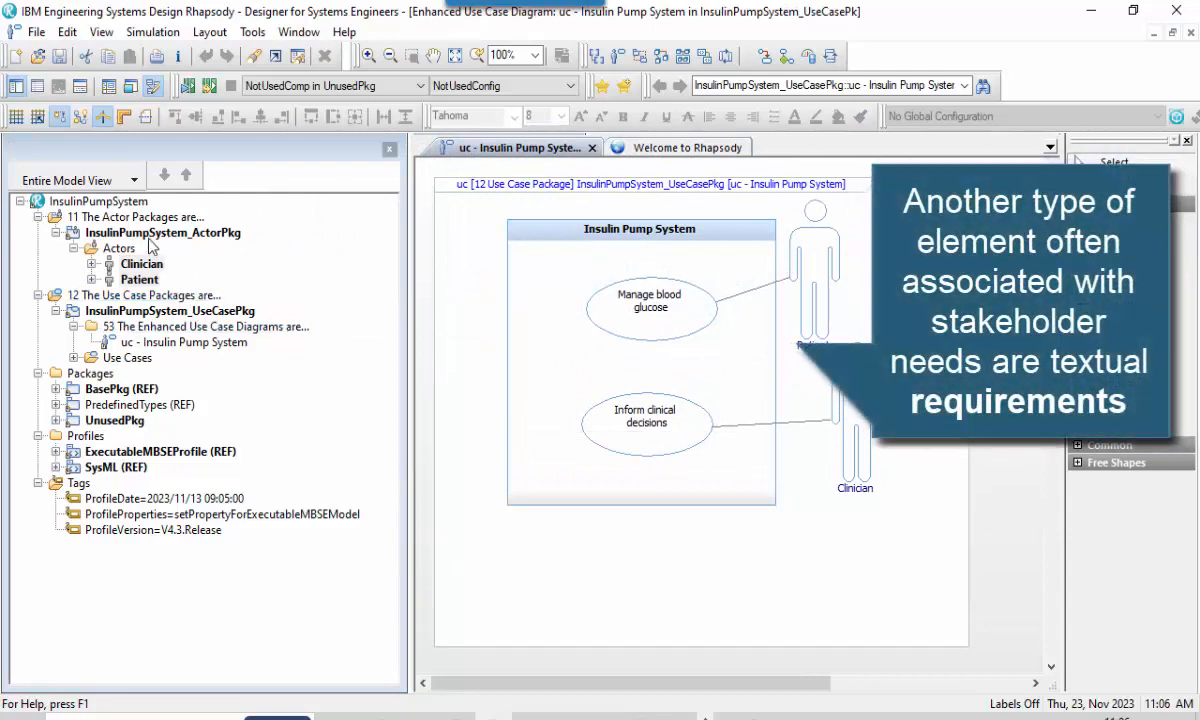
Add a Requirement Package to the InsulinPumpSystem project and name it InsulinPumpSystem_UserNeeds_RequirementPkg.
right_click(128, 202)
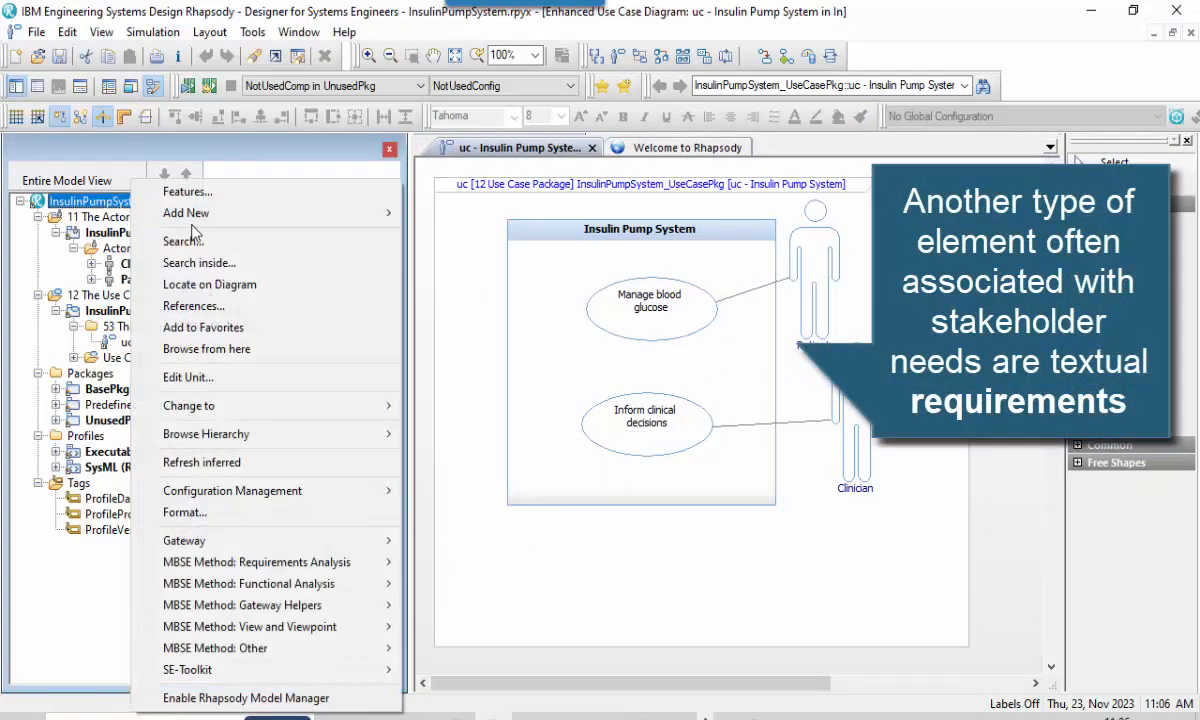
mouse_move(243, 213)
mouse_move(470, 258)
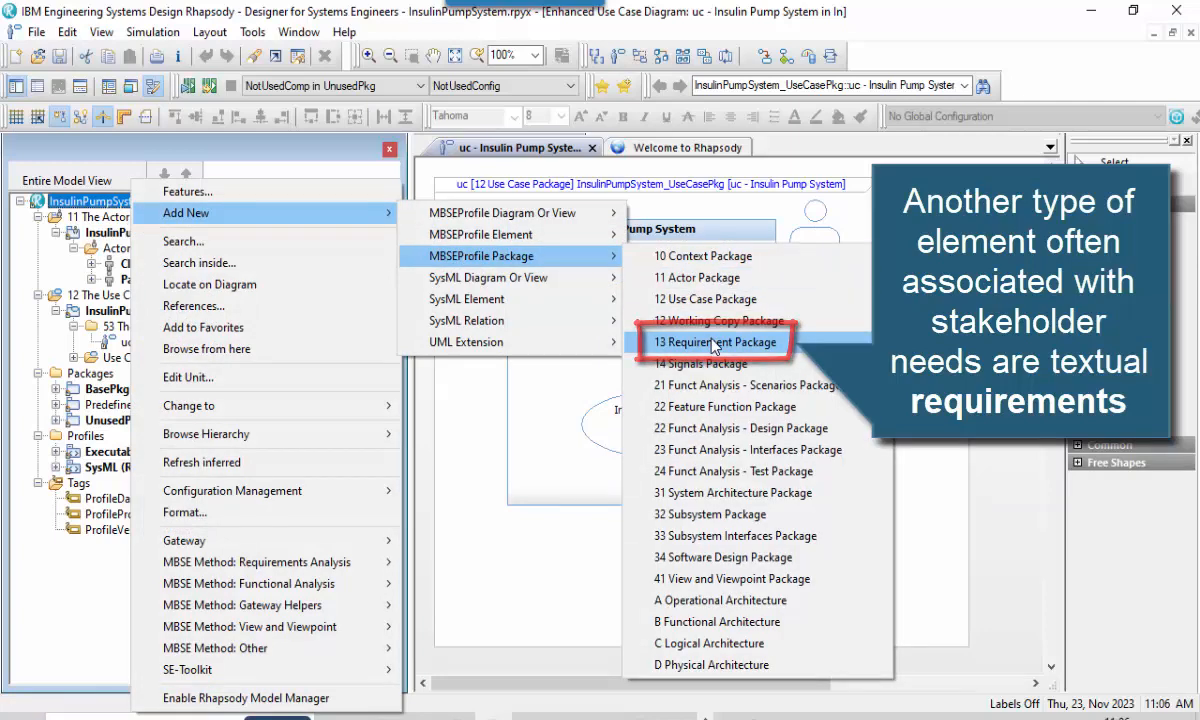
left_click(714, 343)
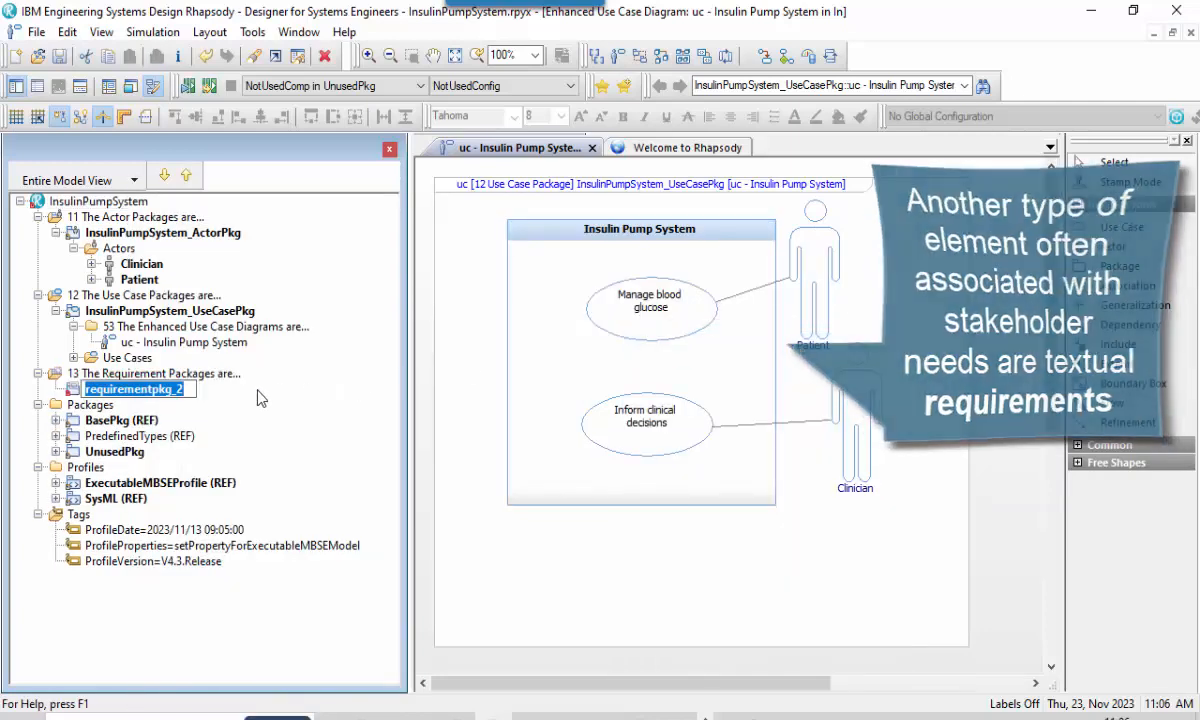
type("Ins")
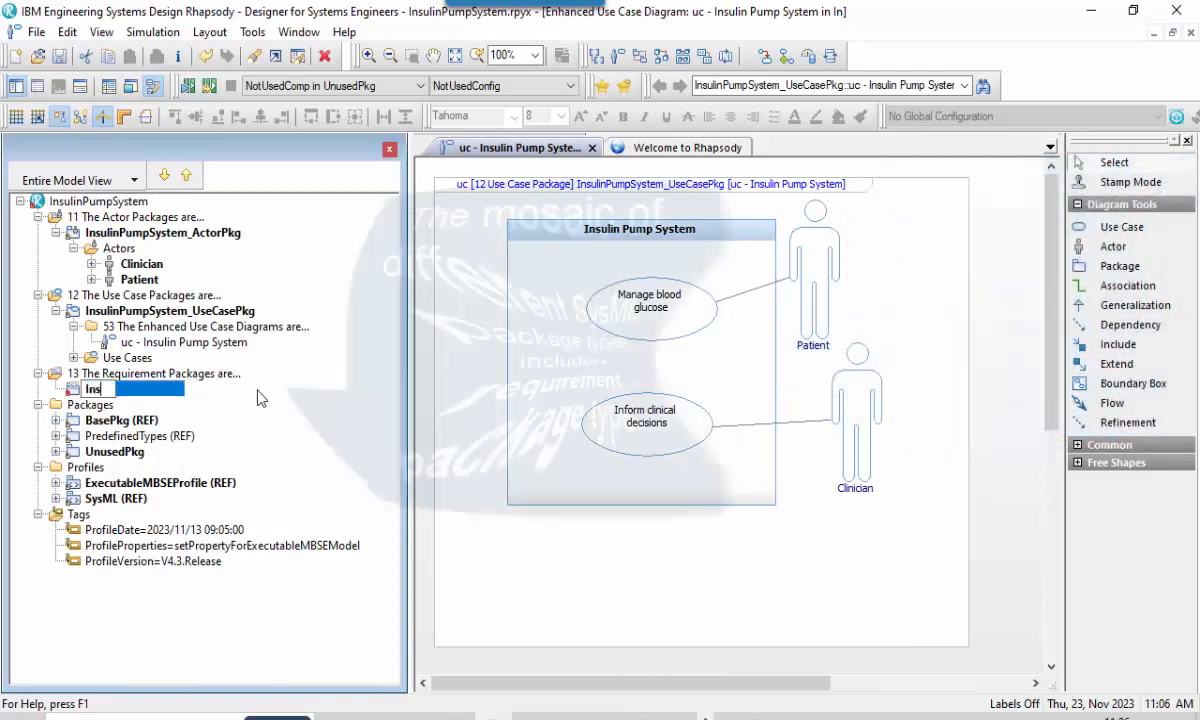
type("ulinPumpSystem_RequirementPkg")
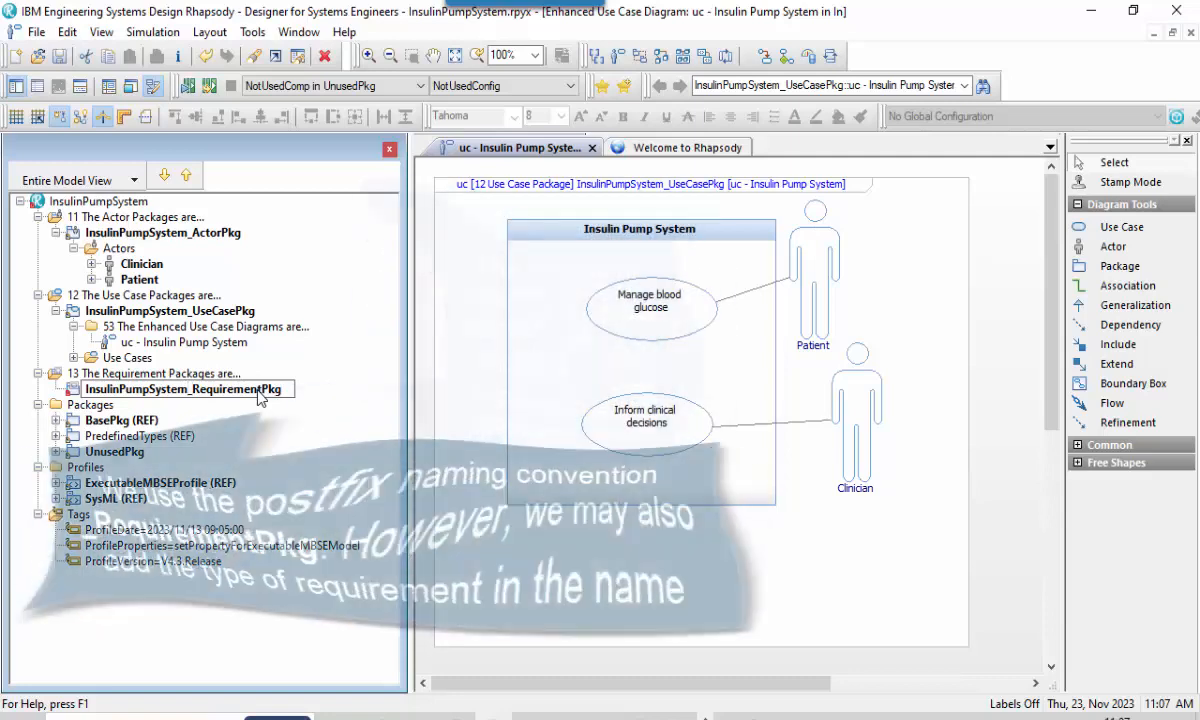
type("UserNeed")
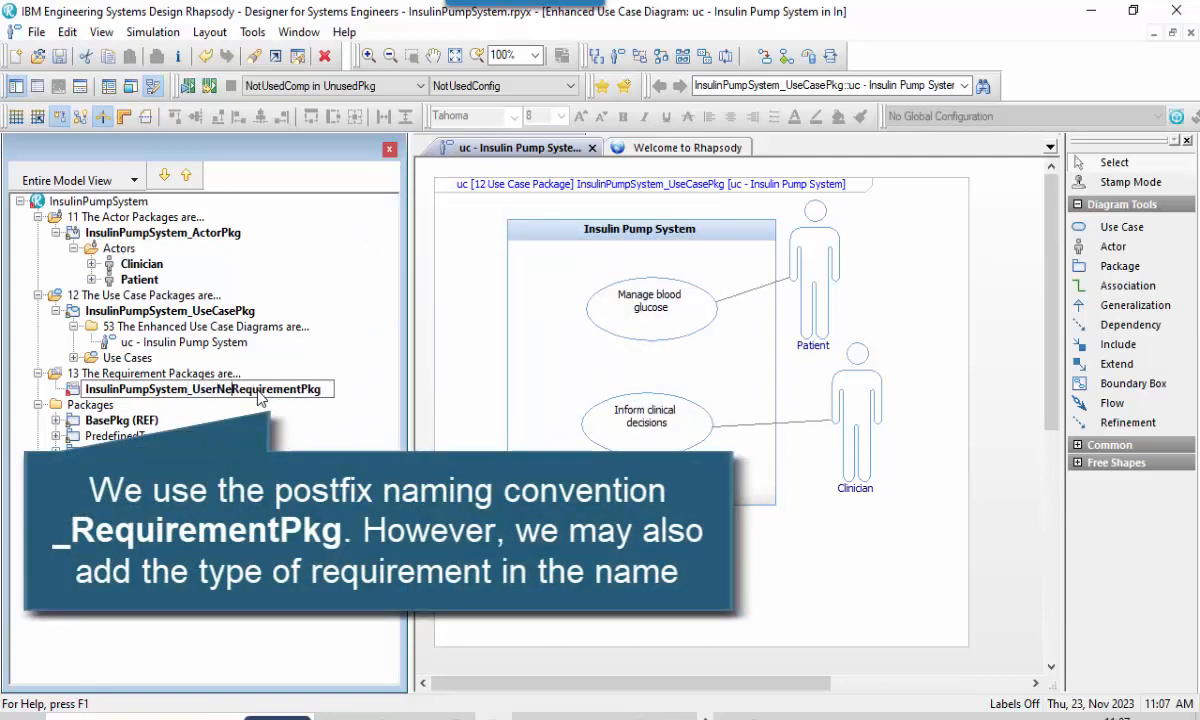
type("s")
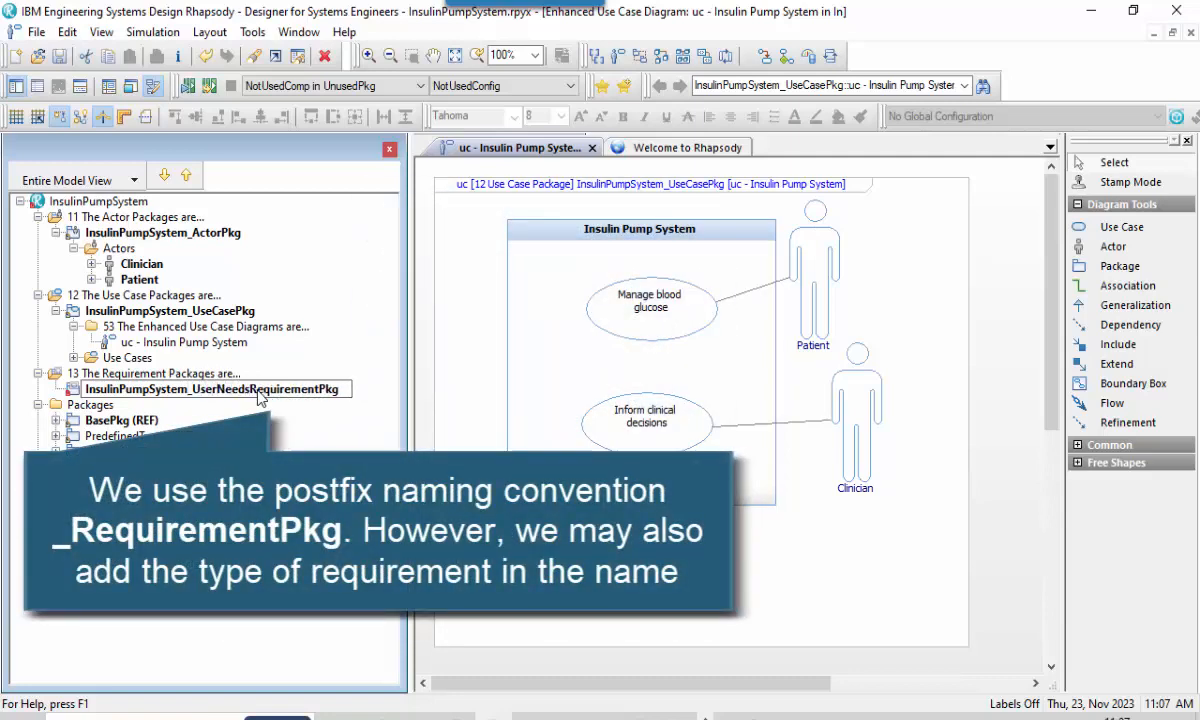
type("_")
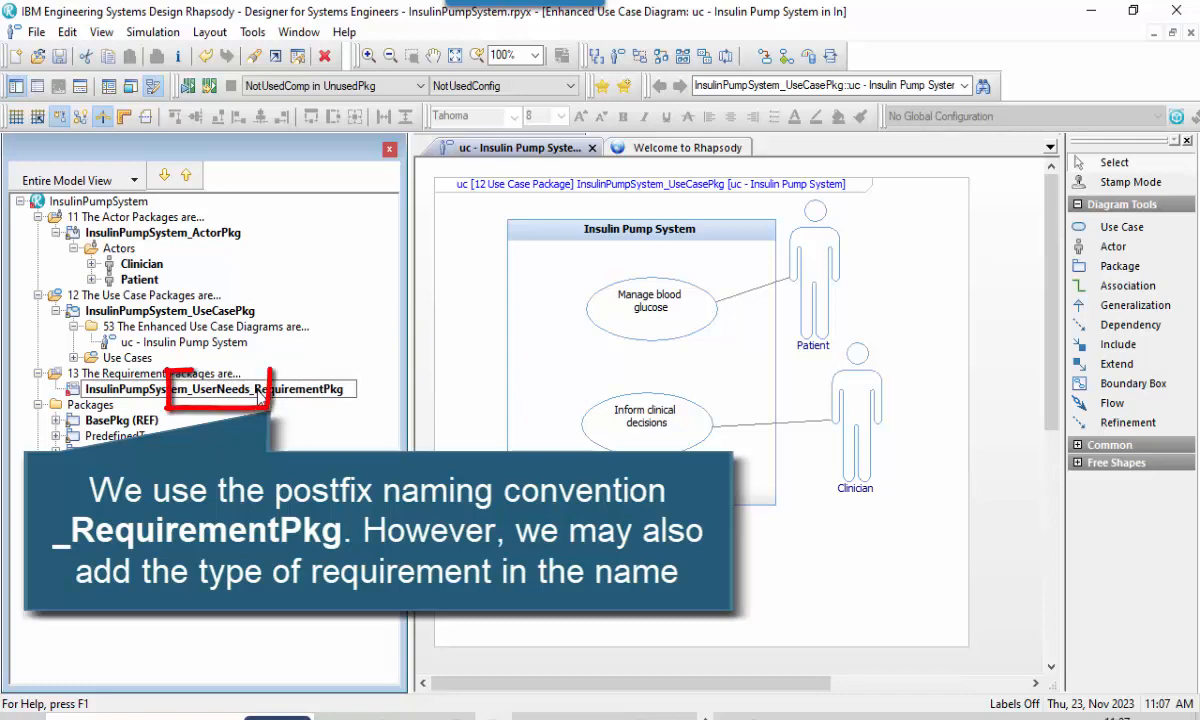
key("Return")
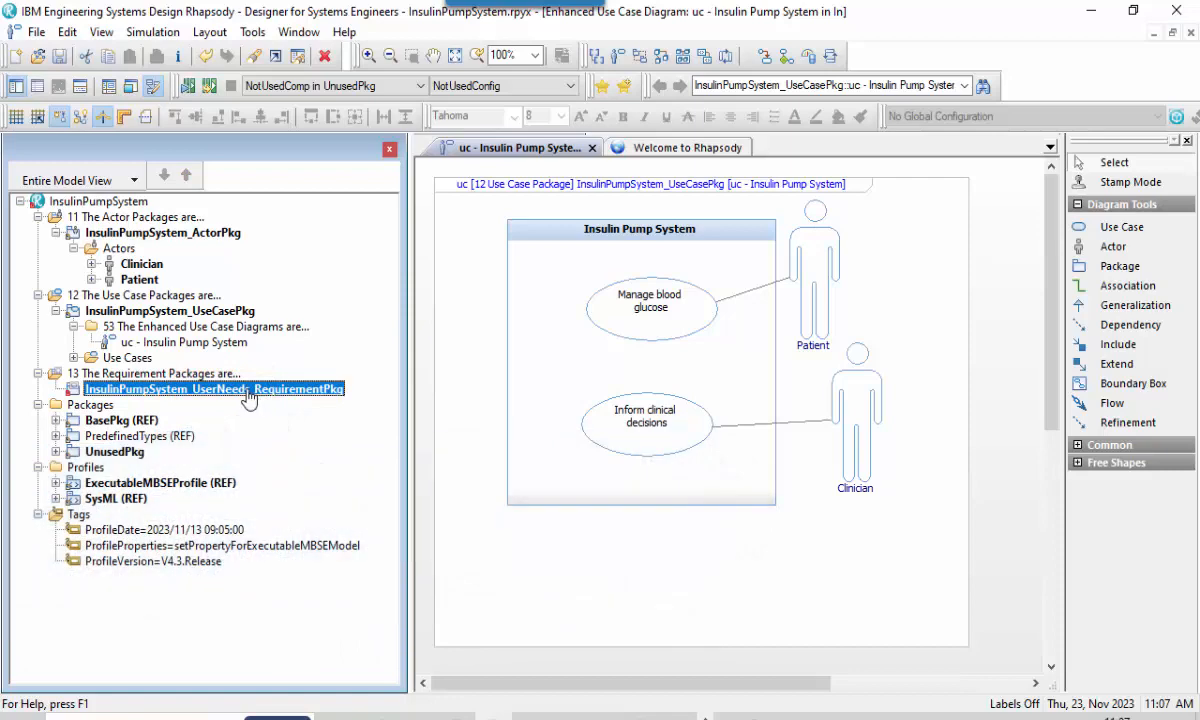
Create a new stereotype for the user needs requirement package from its features and name it User Need.
right_click(249, 397)
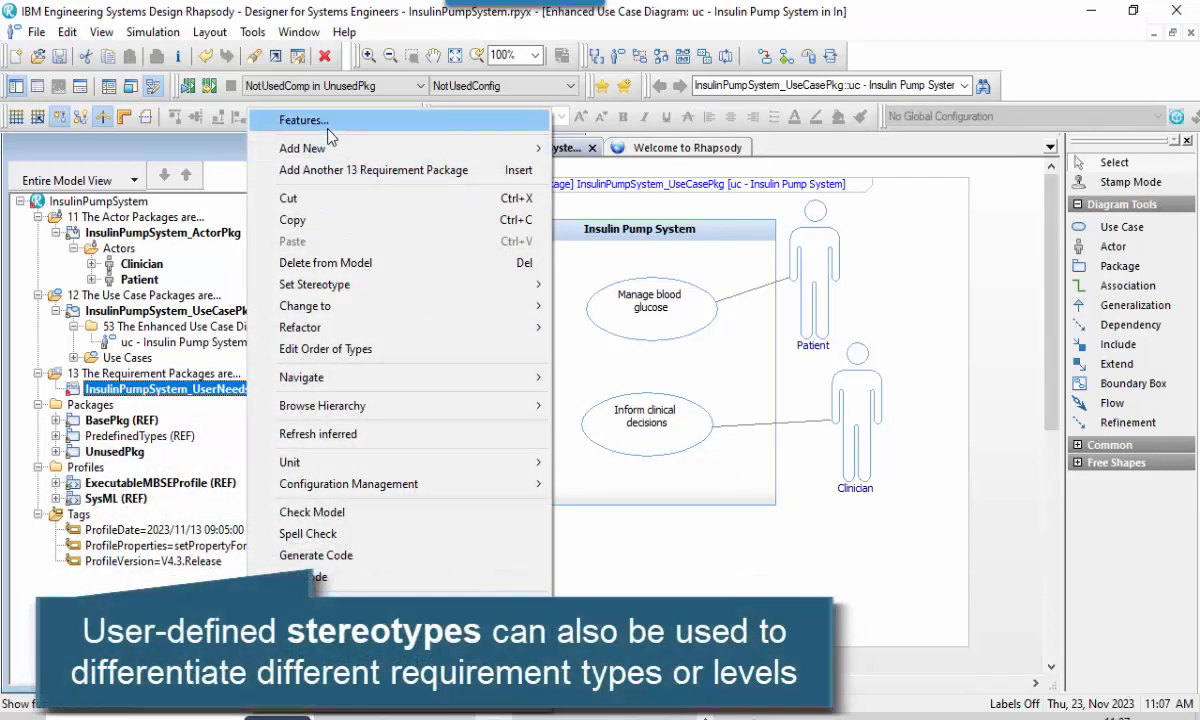
left_click(307, 120)
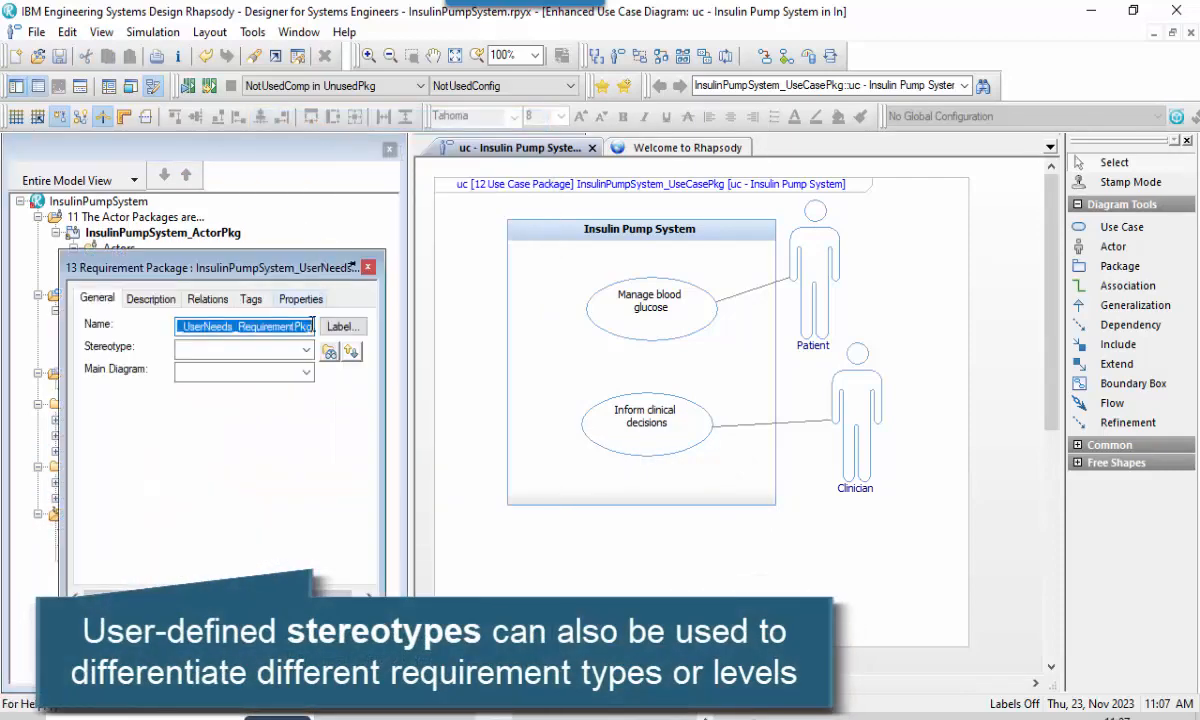
left_click(305, 350)
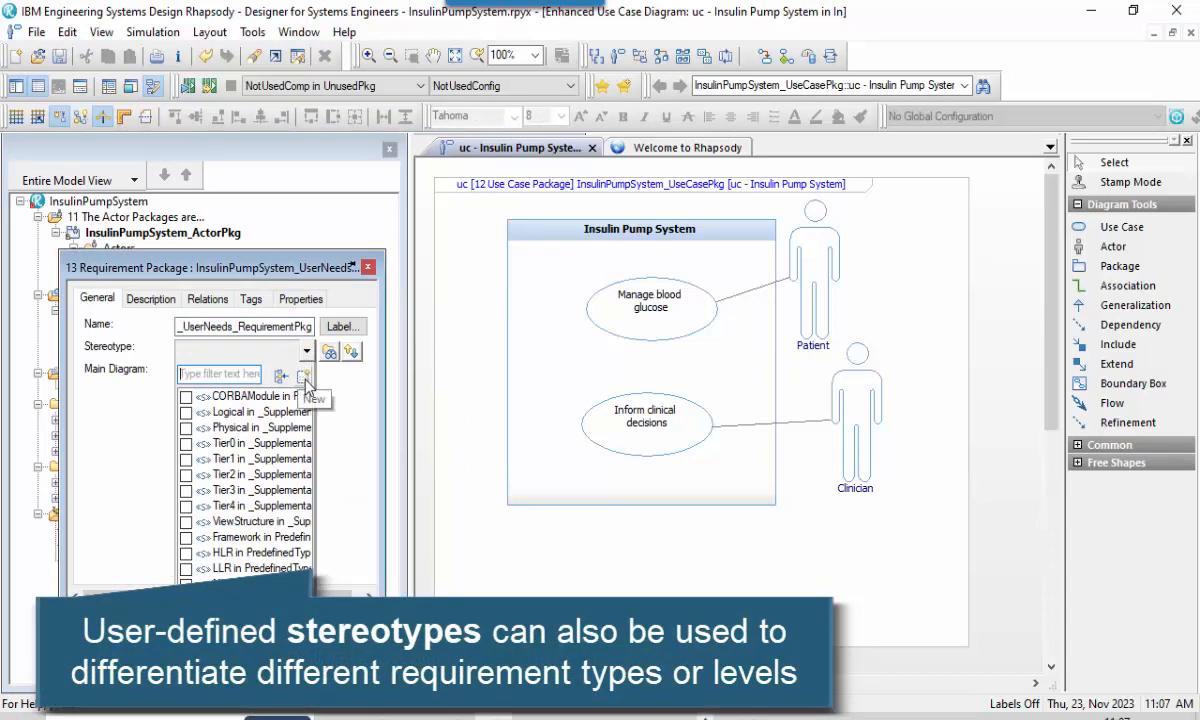
left_click(305, 378)
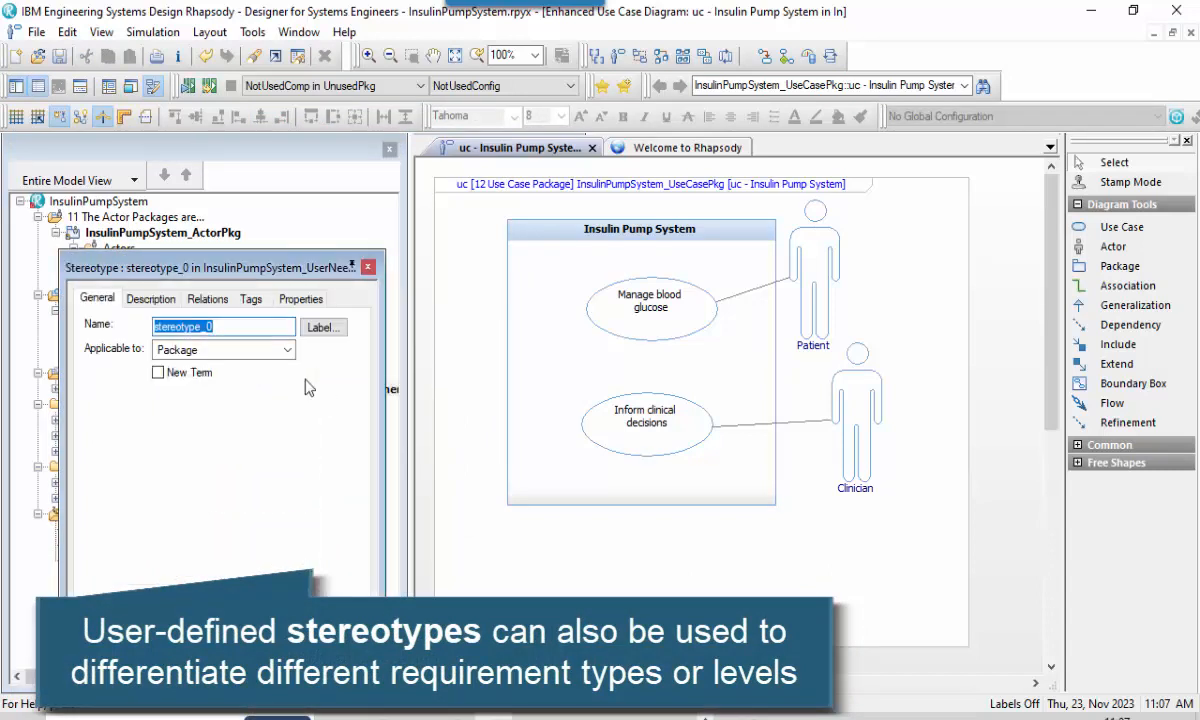
type("User ")
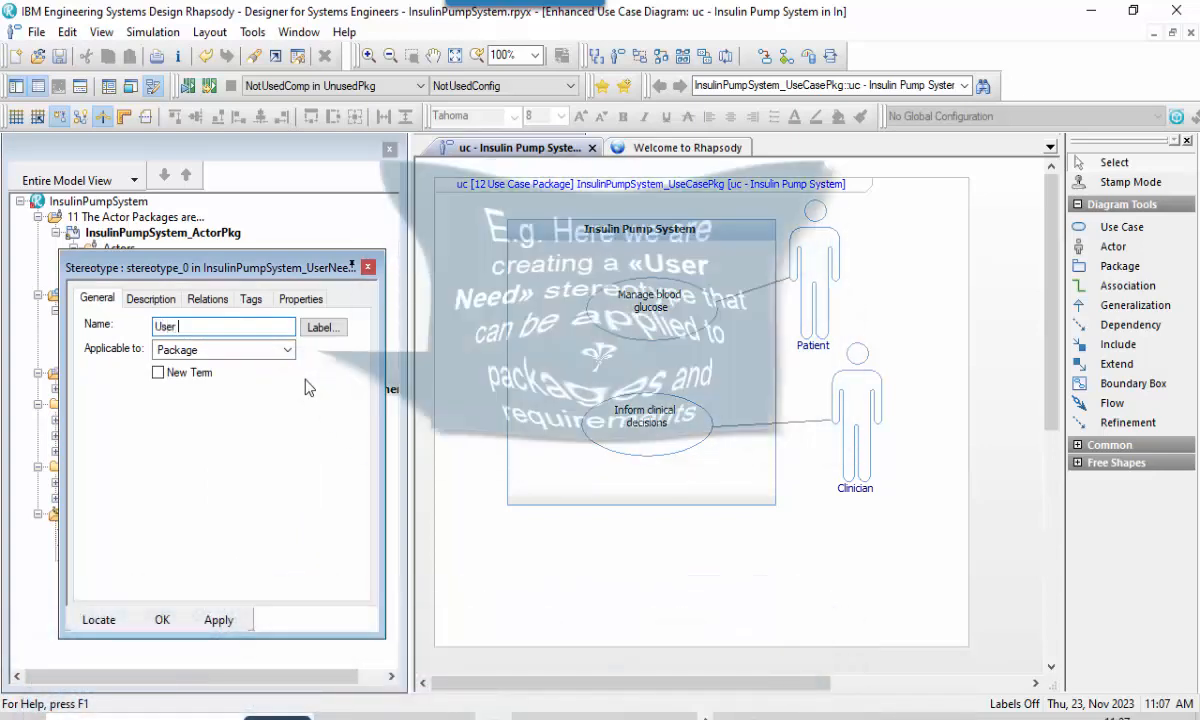
type("Need")
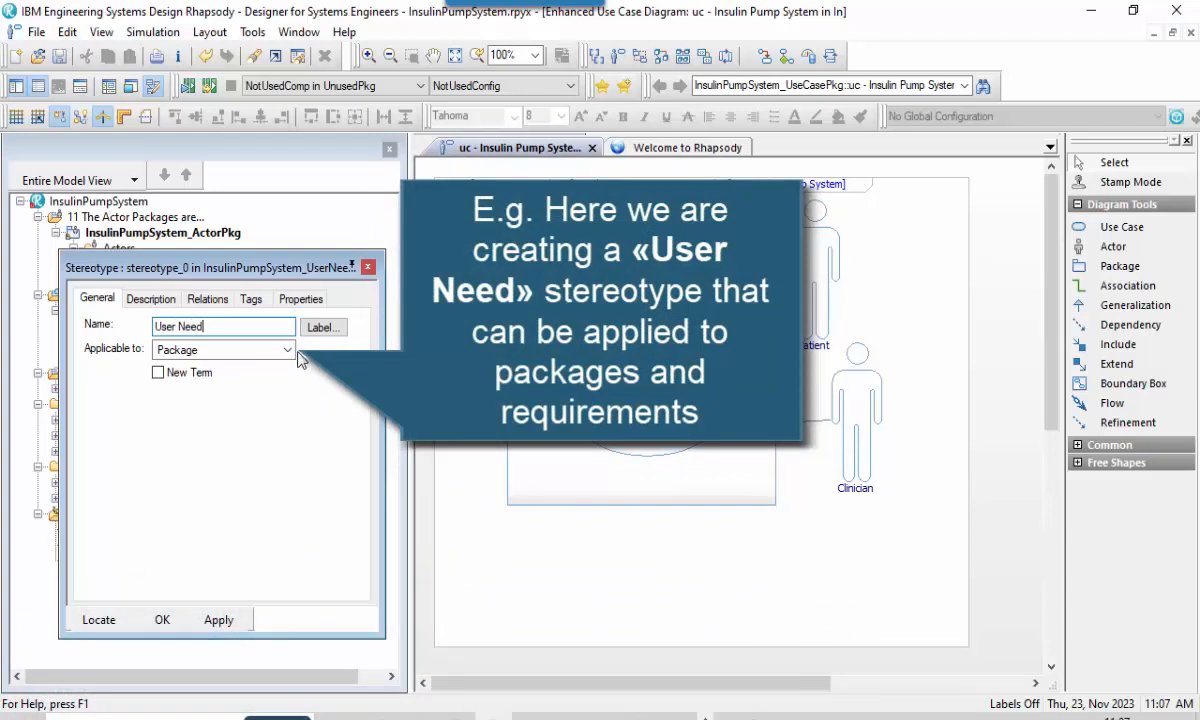
Make the User Need stereotype applicable to Requirement as well as Package, and confirm the package's features.
left_click(287, 350)
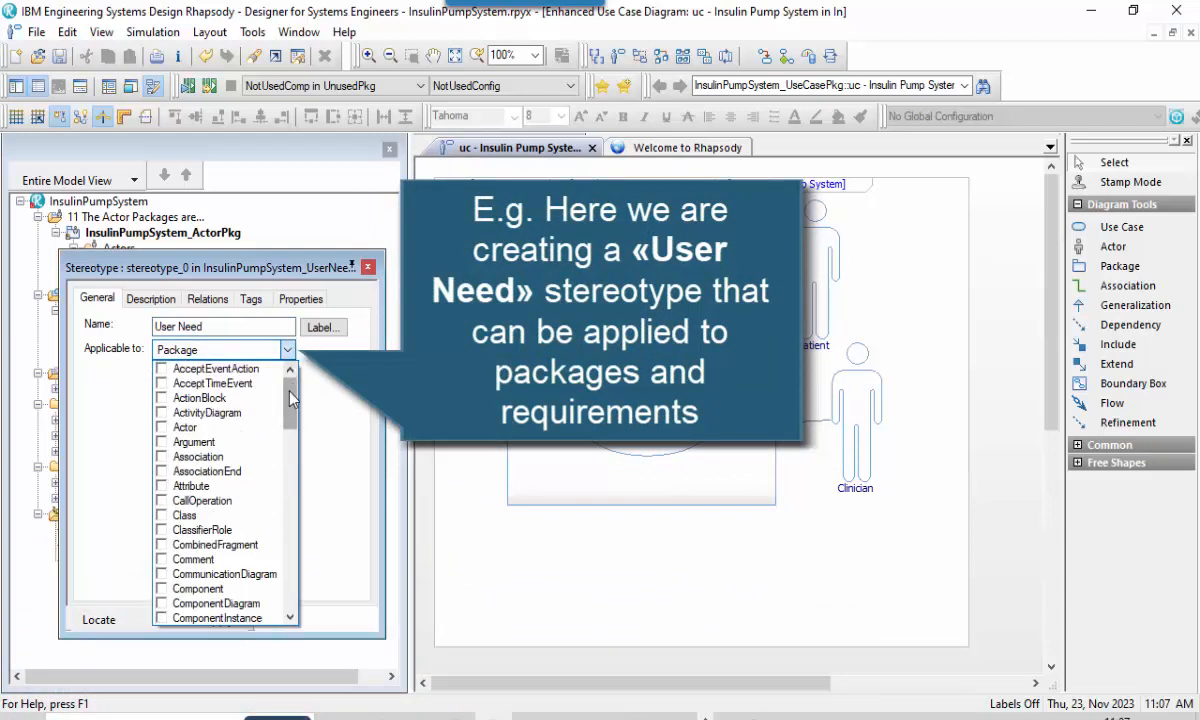
left_click_drag(289, 398, 277, 545)
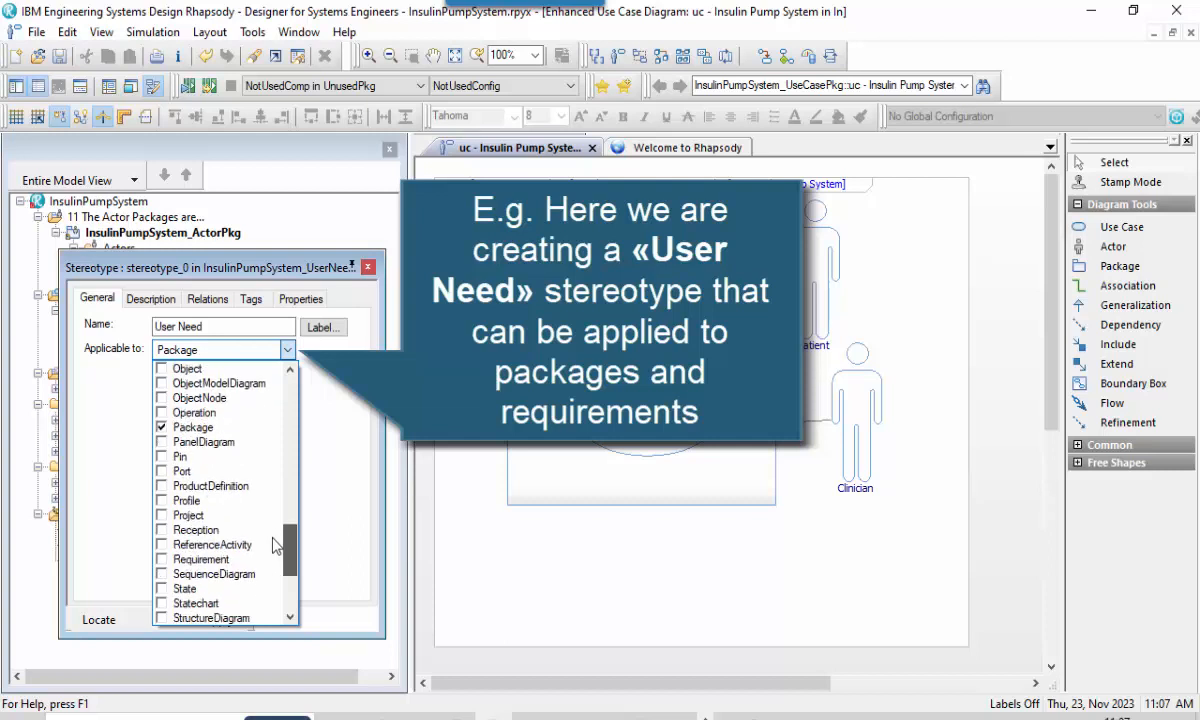
left_click(172, 560)
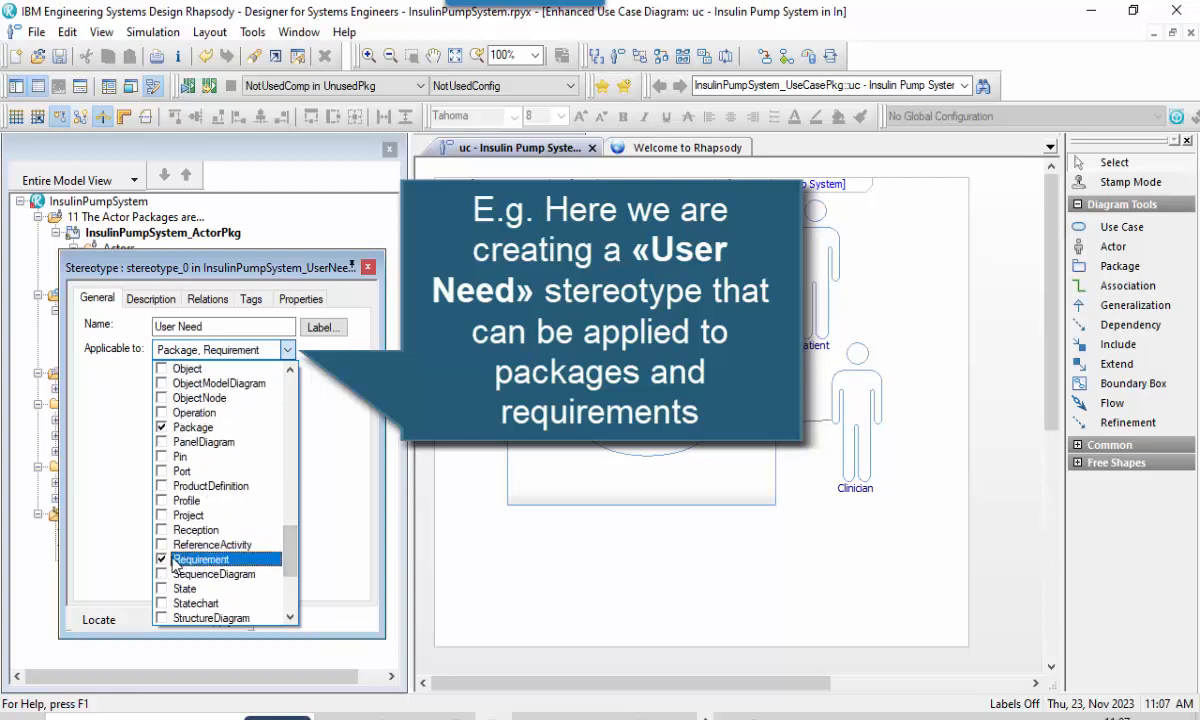
left_click(112, 534)
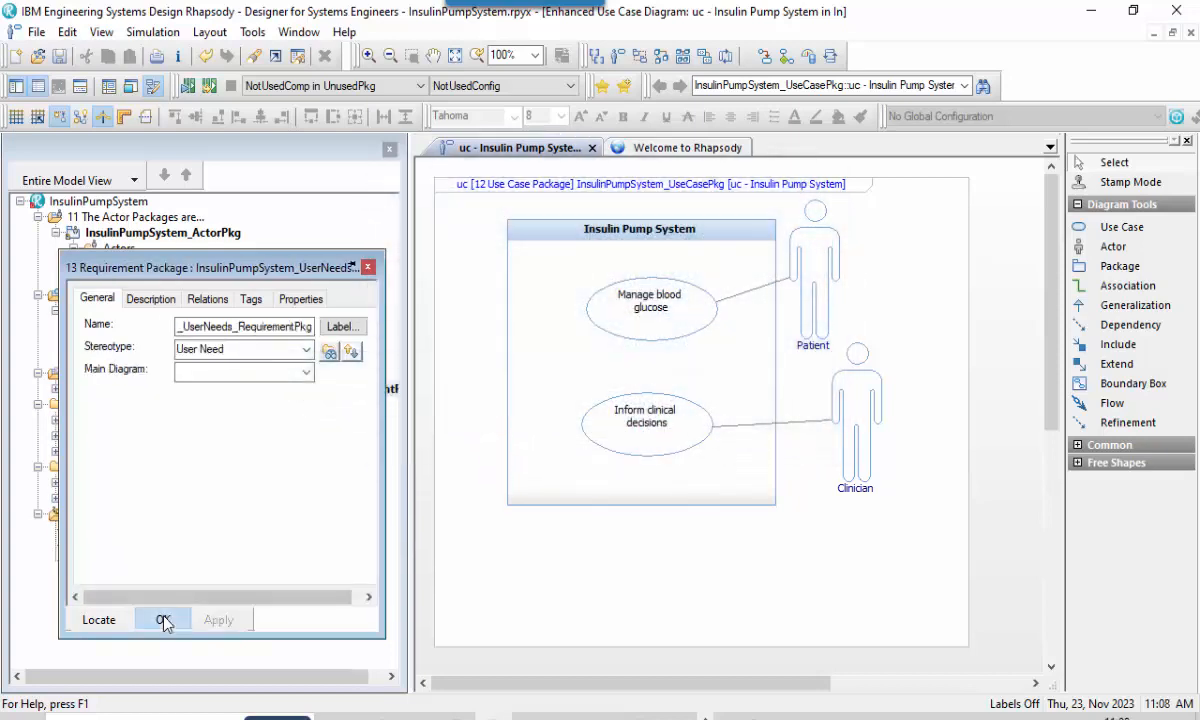
left_click(162, 620)
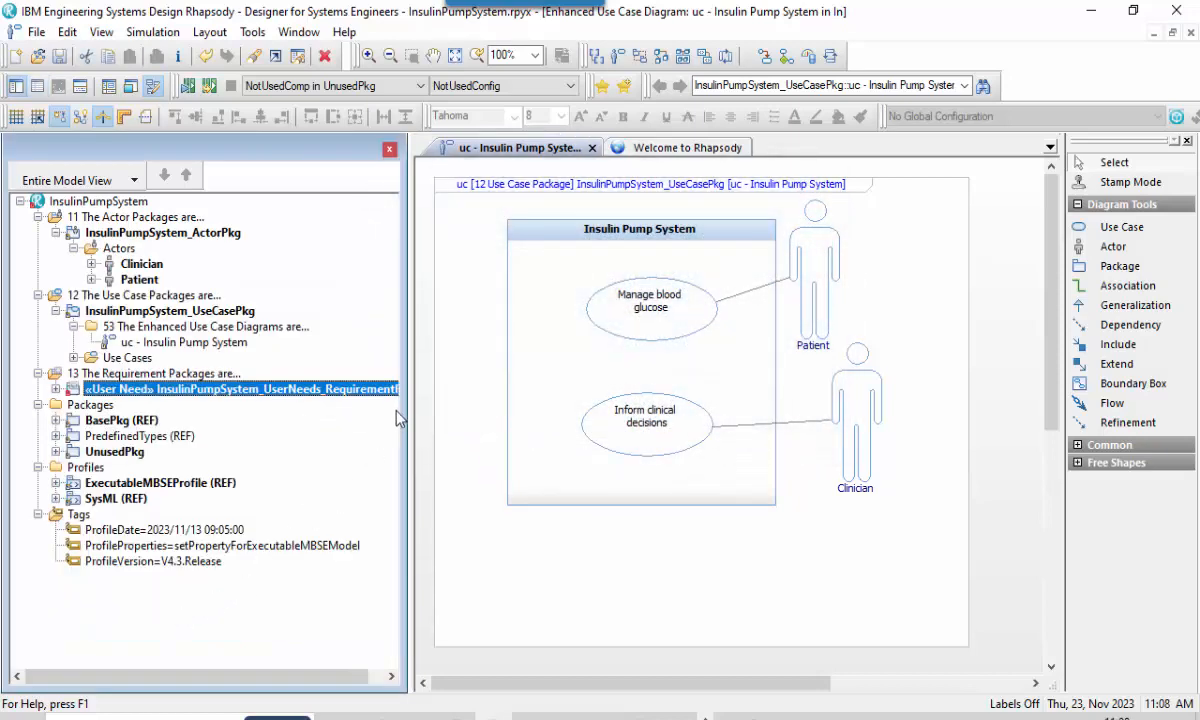
Widen the model browser and expand InsulinPumpSystem_UserNeeds_RequirementPkg to expose its User Need stereotype.
left_click_drag(403, 414, 434, 412)
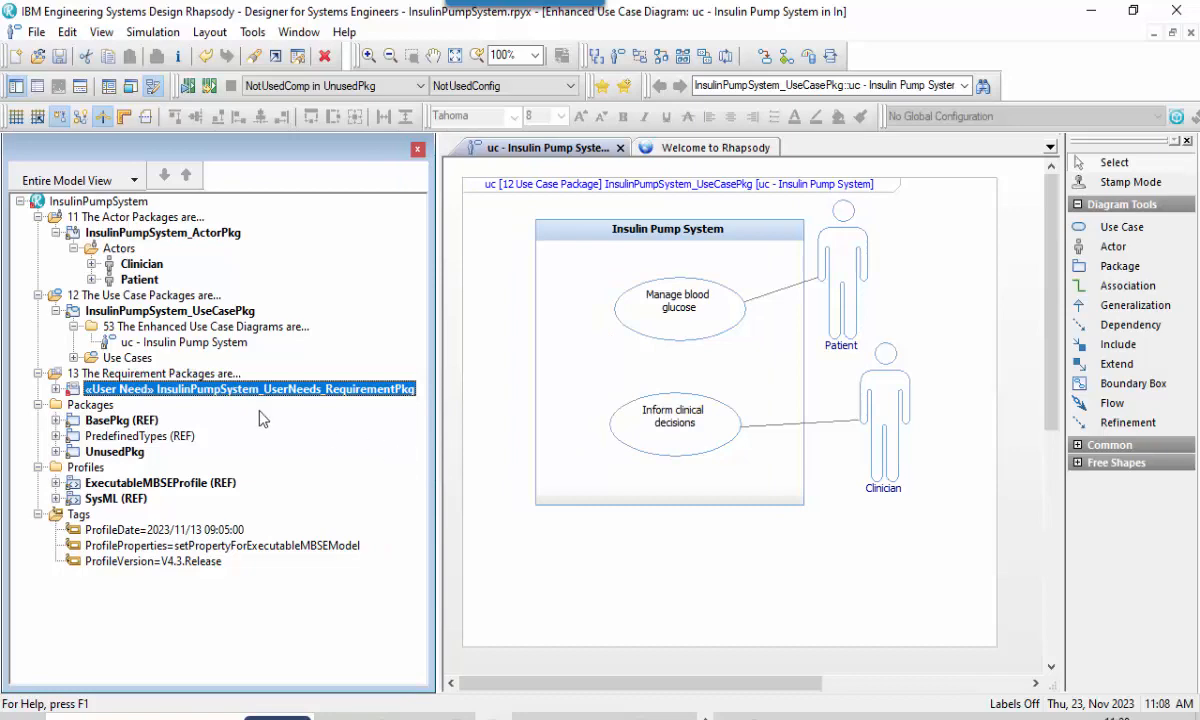
left_click(56, 389)
left_click(73, 405)
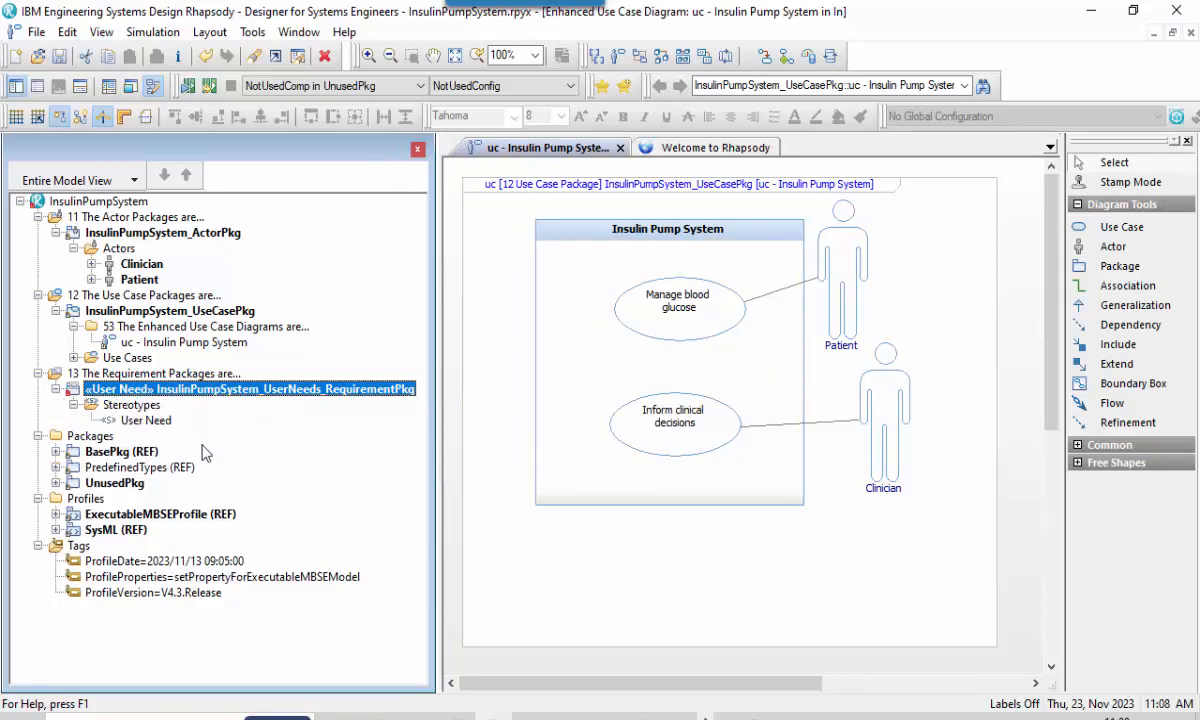
Format the Requirement meta-class of the User Need stereotype with a magenta line colour and confirm the formatting.
left_click(150, 420)
right_click(160, 420)
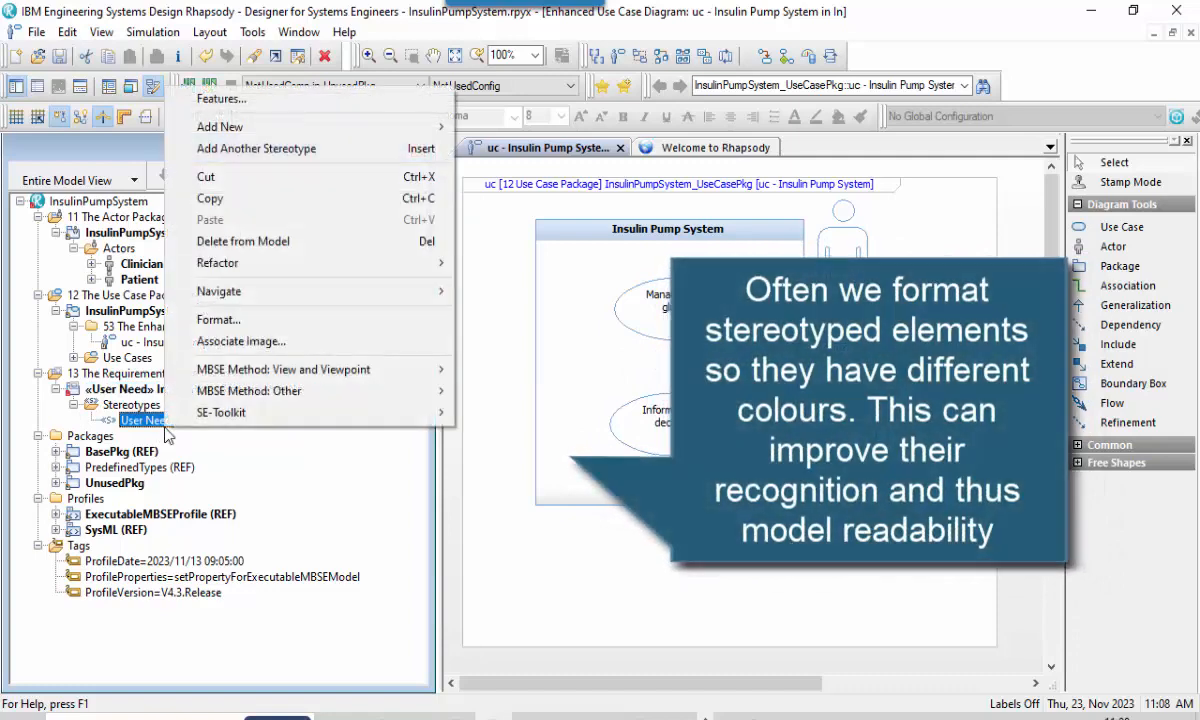
left_click(246, 323)
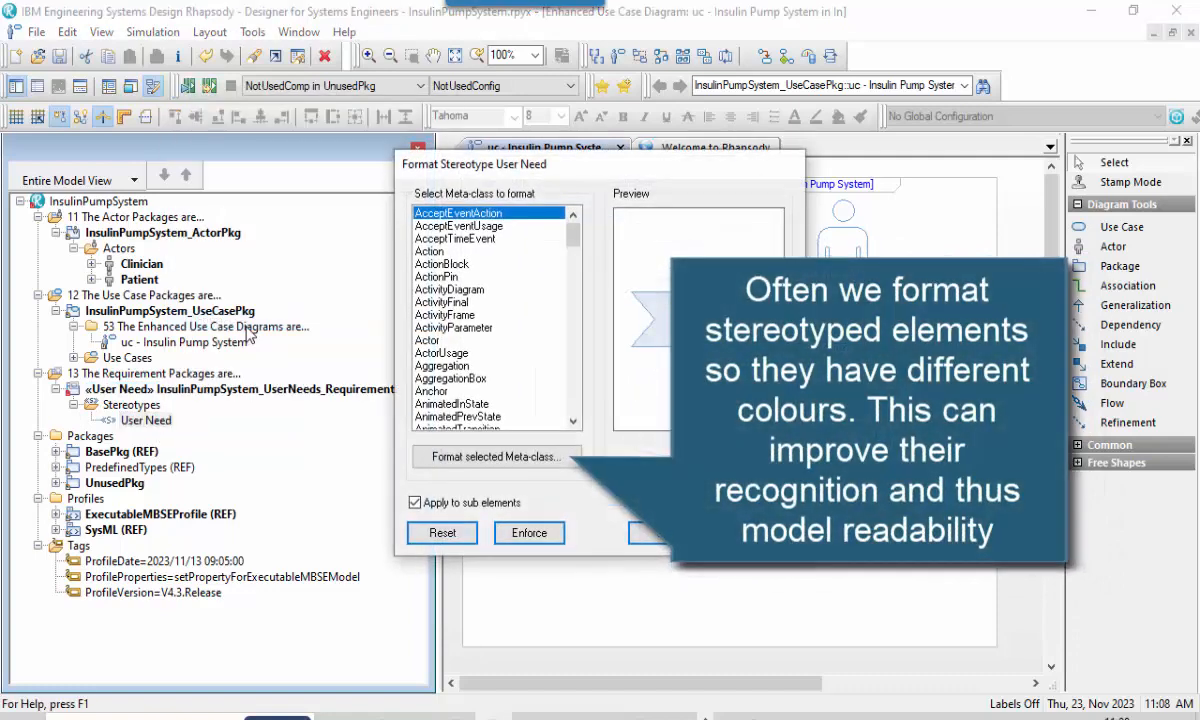
left_click_drag(575, 246, 573, 370)
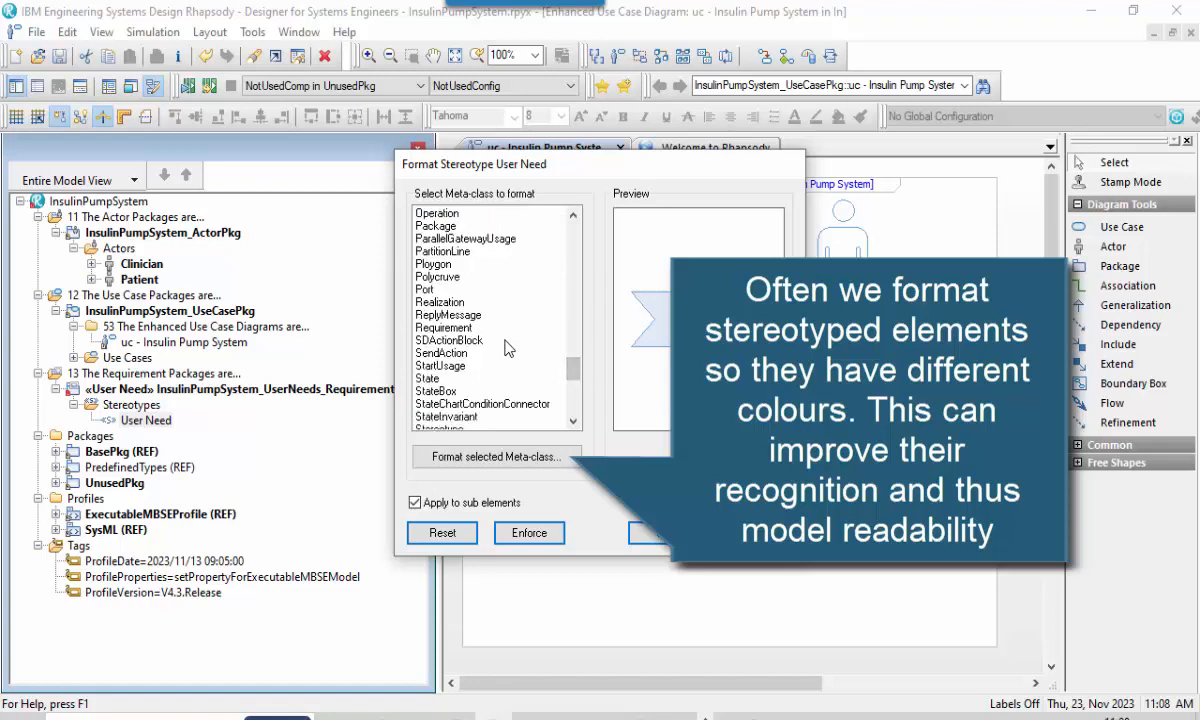
left_click(475, 327)
left_click(511, 457)
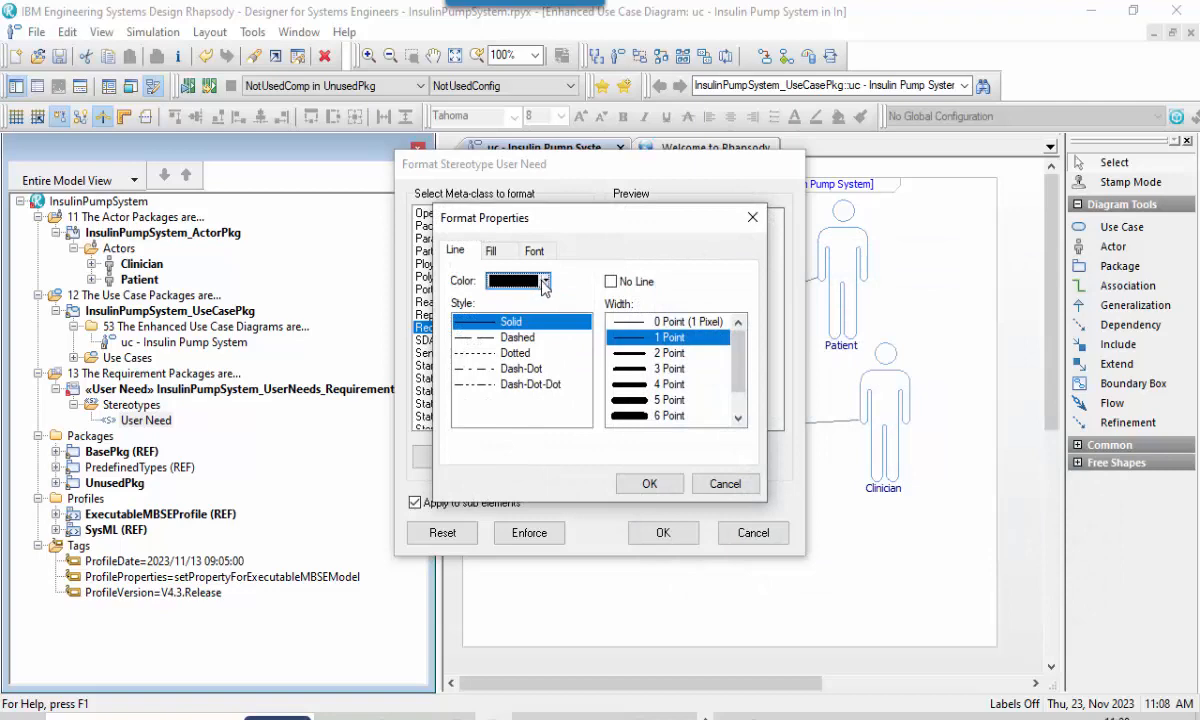
left_click(545, 282)
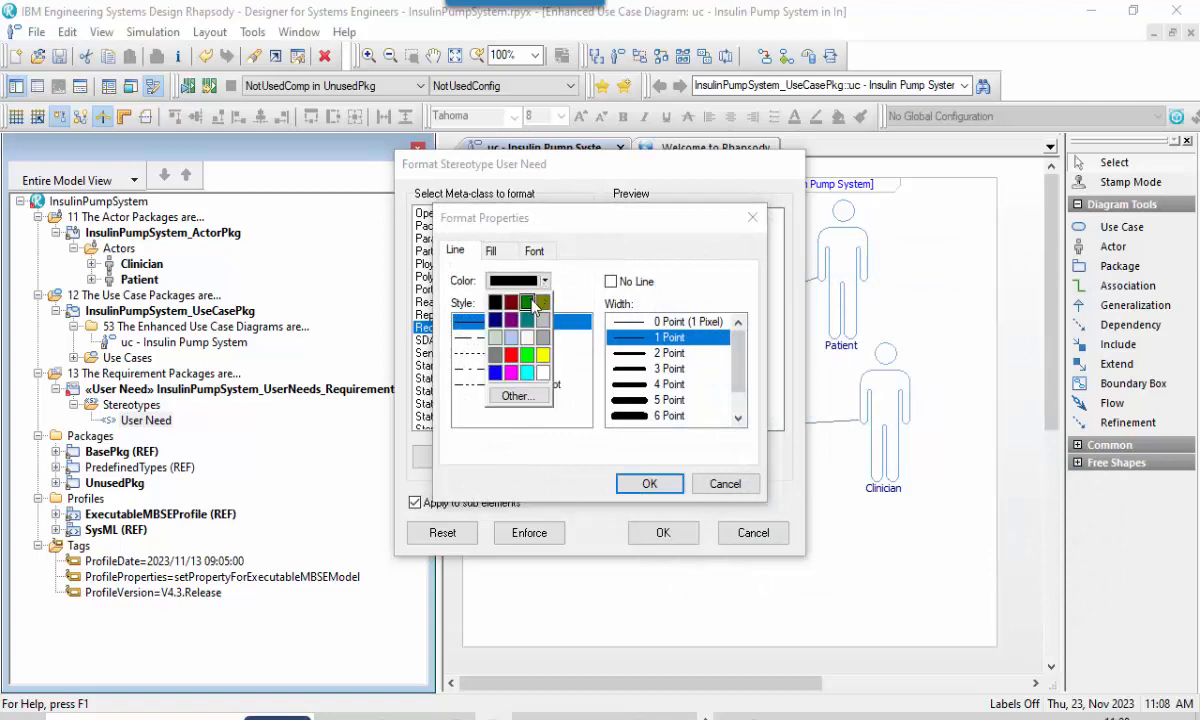
left_click(511, 373)
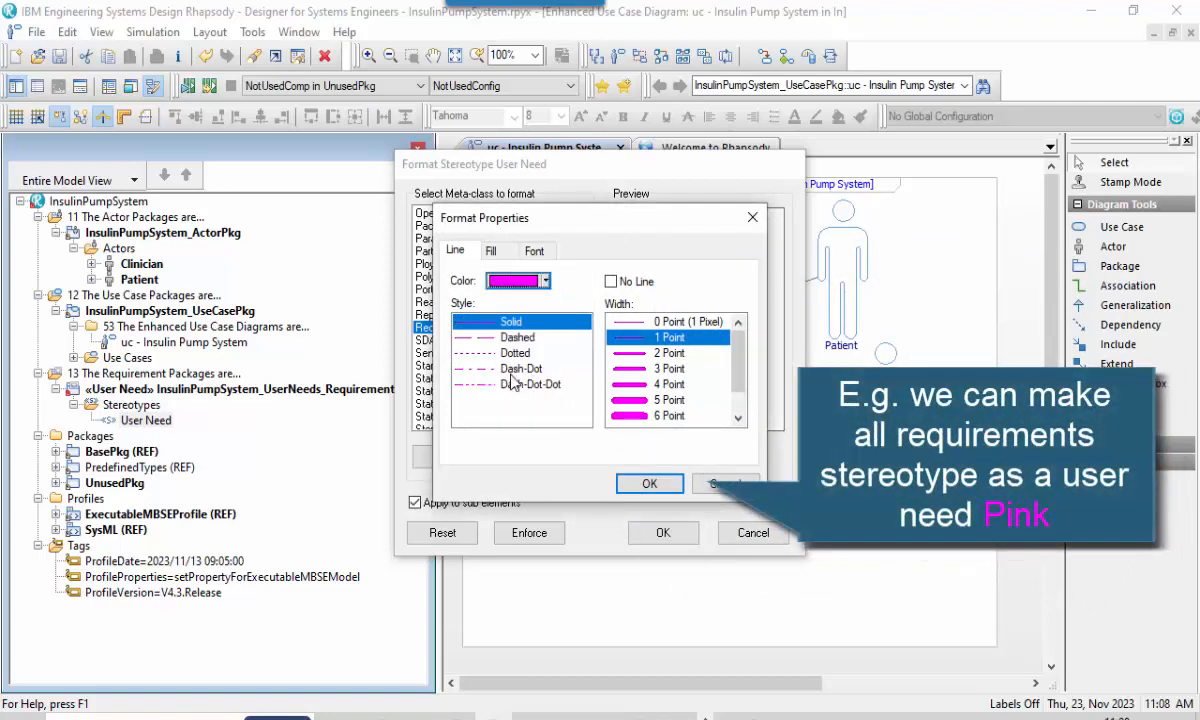
left_click(647, 482)
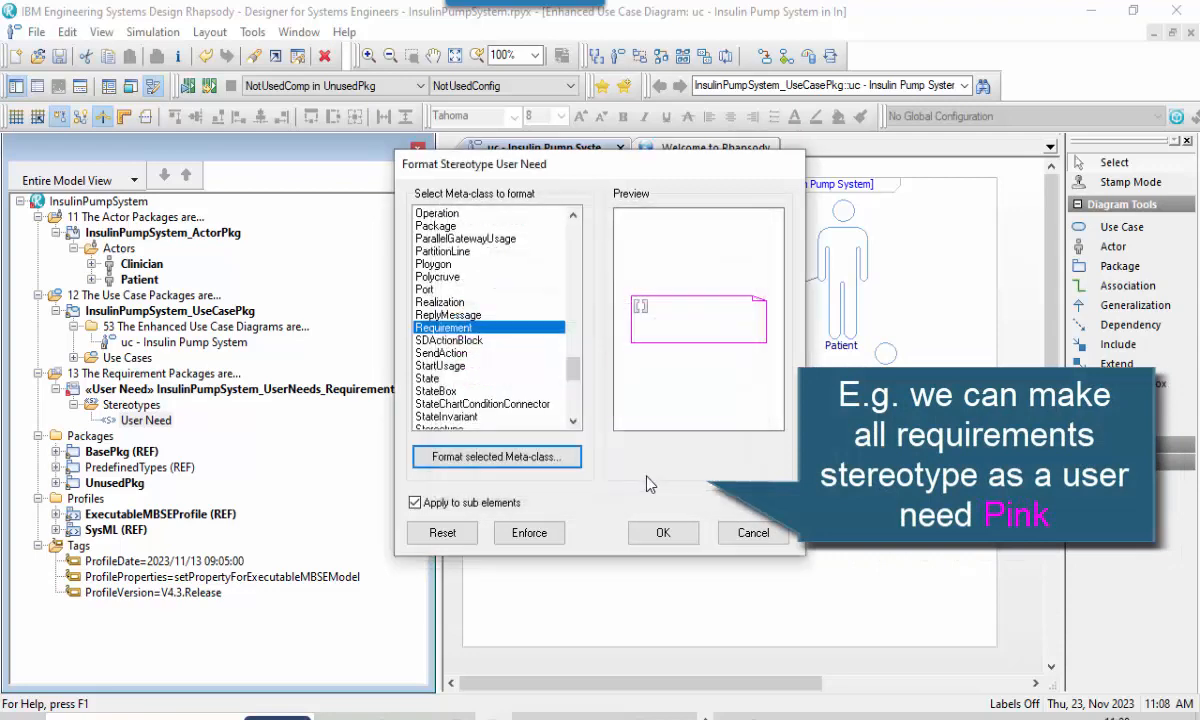
left_click(660, 533)
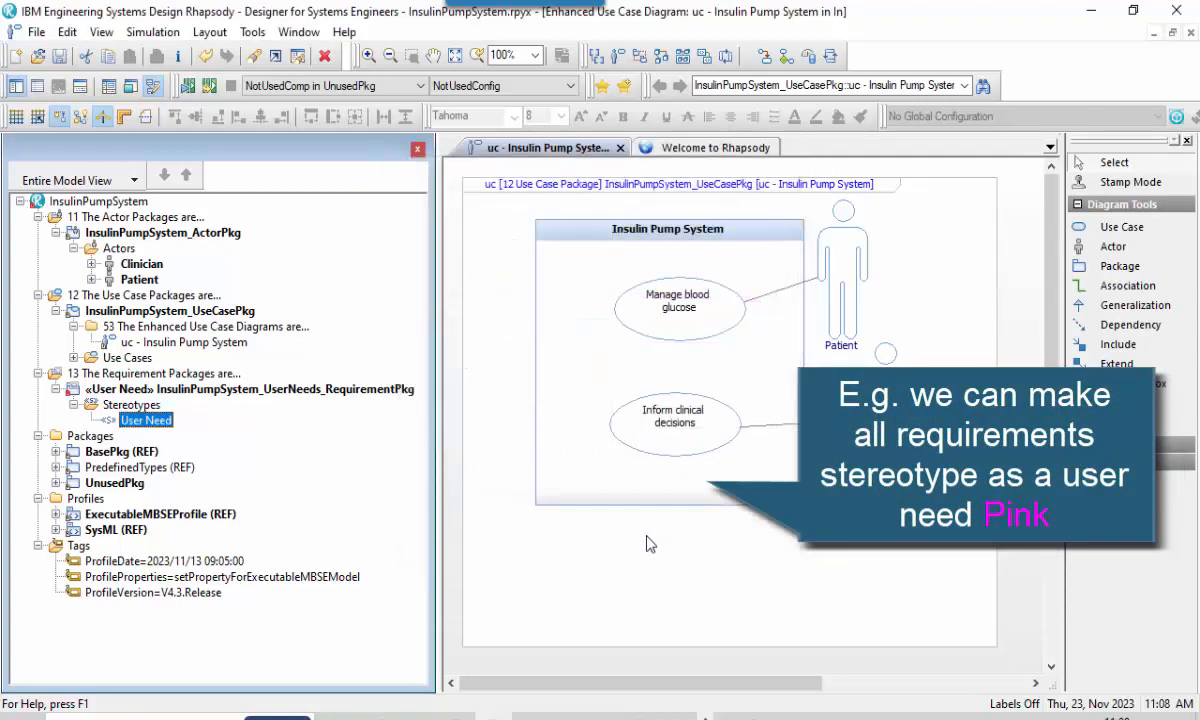
Add a SysML Dependency from InsulinPumpSystem_UseCasePkg to InsulinPumpSystem_UserNeeds_RequirementPkg, selecting the target from the model tree.
left_click(74, 359)
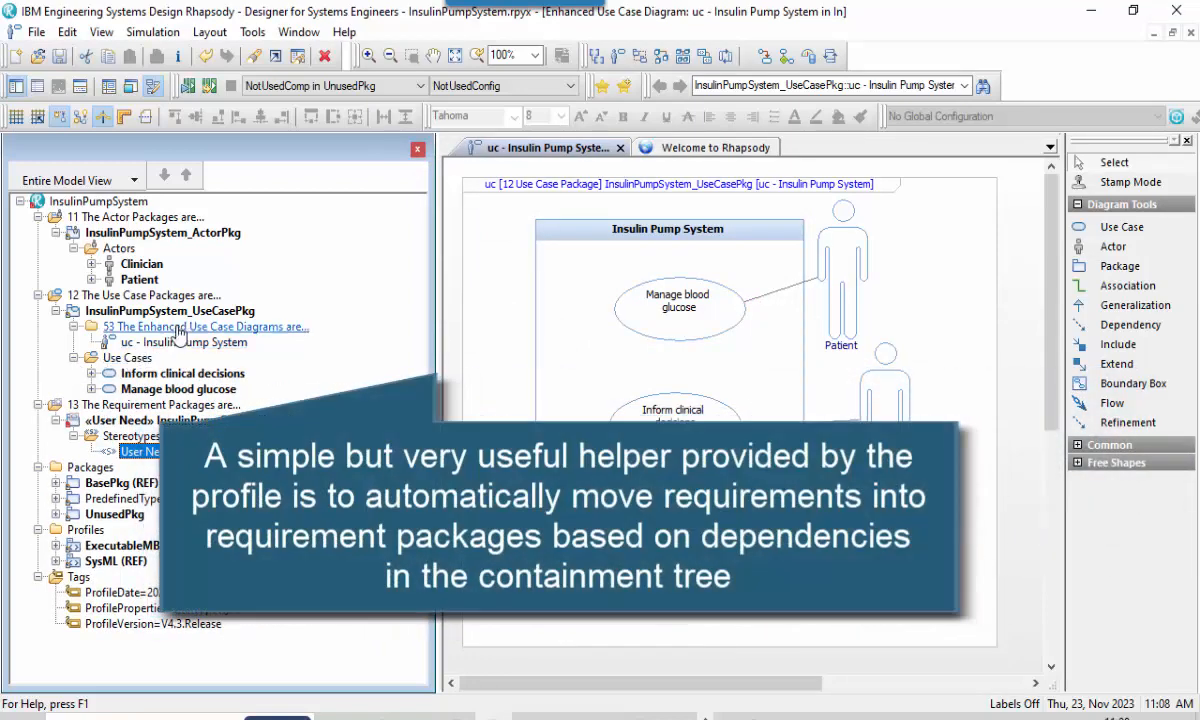
right_click(228, 318)
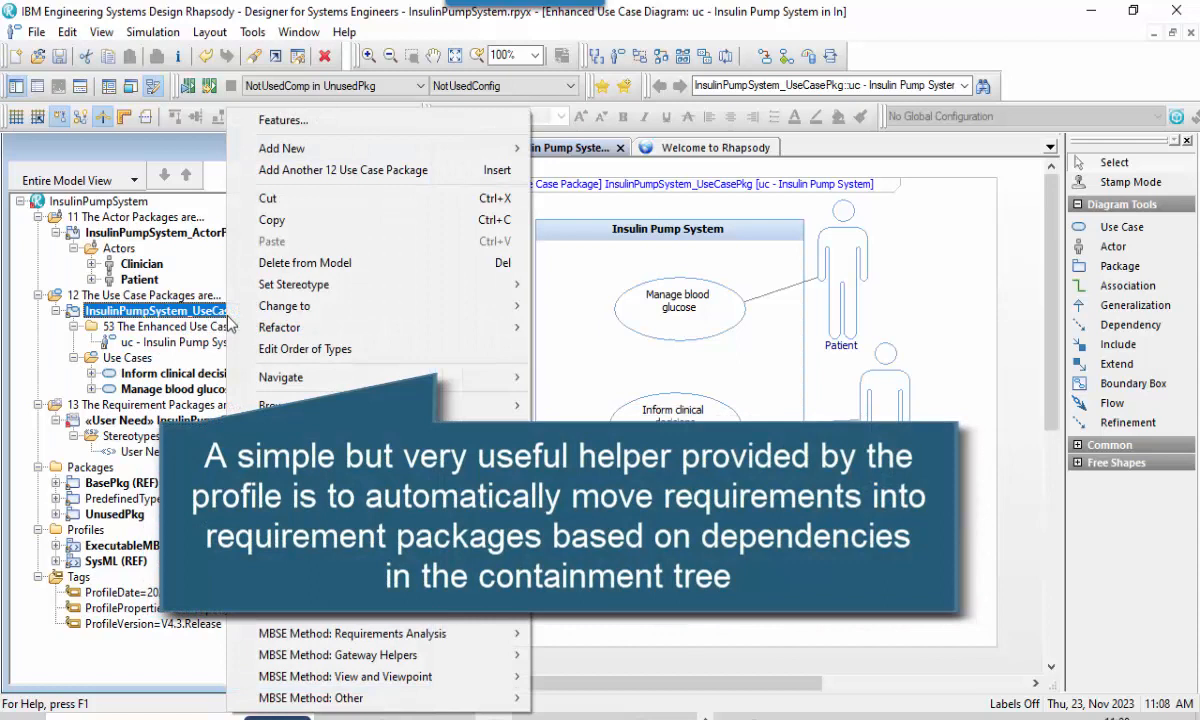
mouse_move(423, 156)
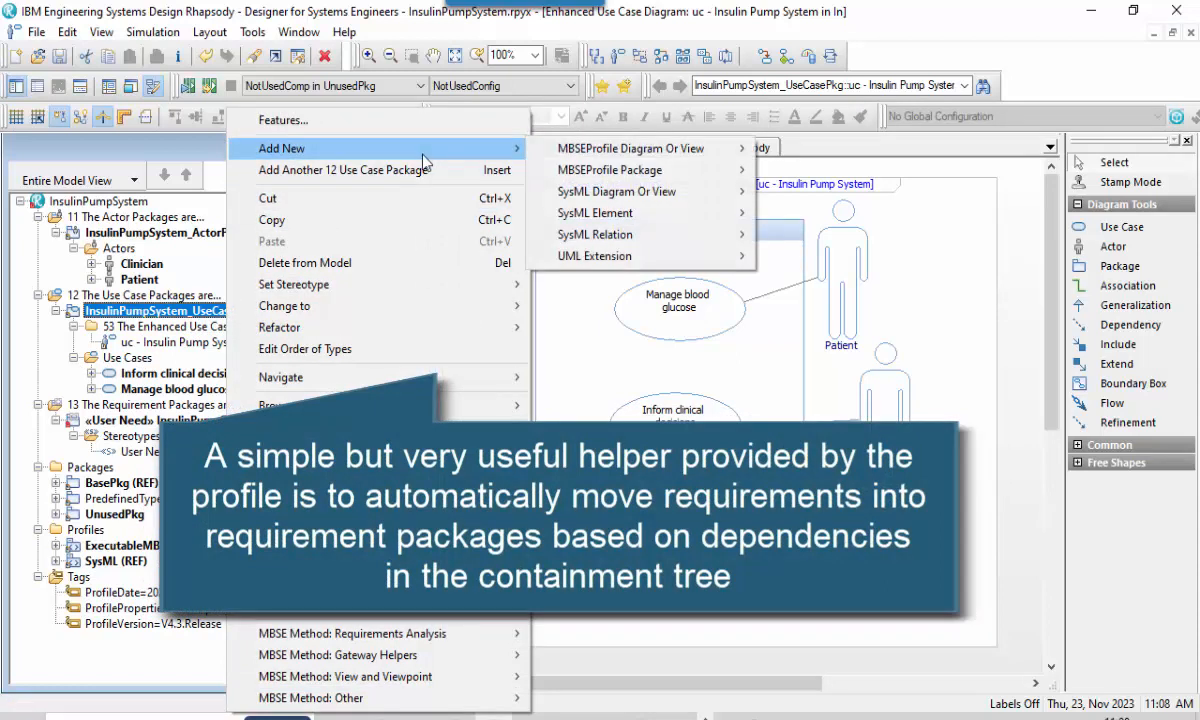
mouse_move(720, 236)
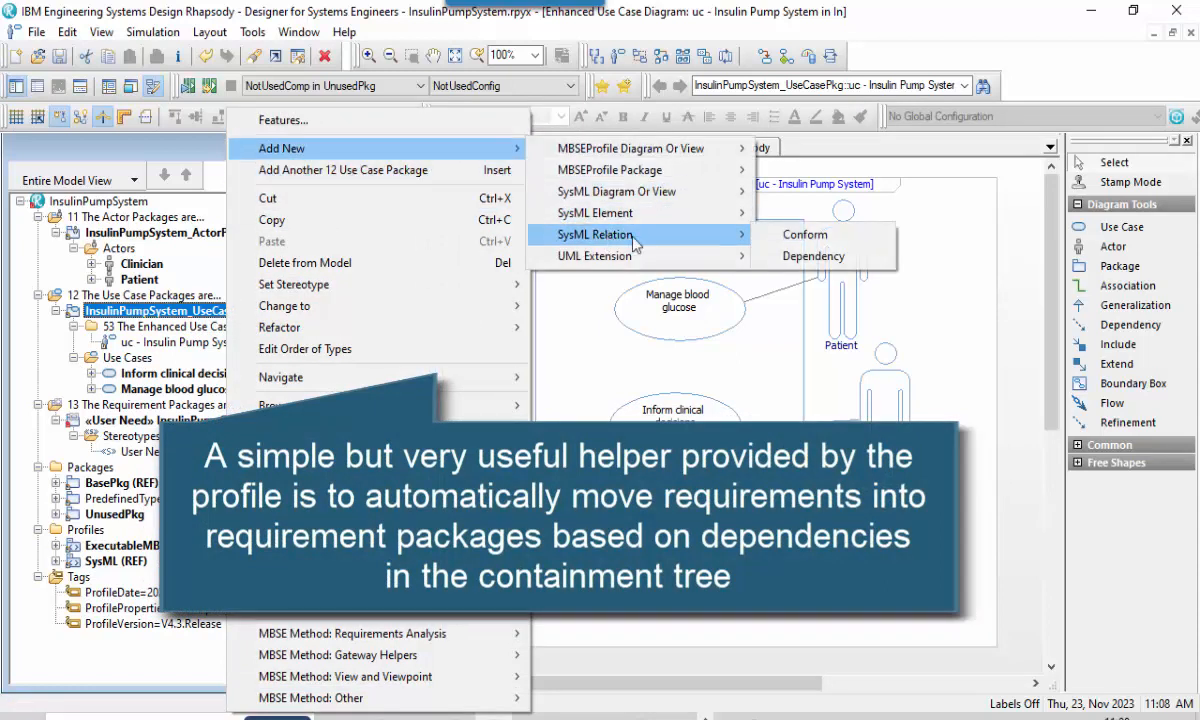
left_click(874, 258)
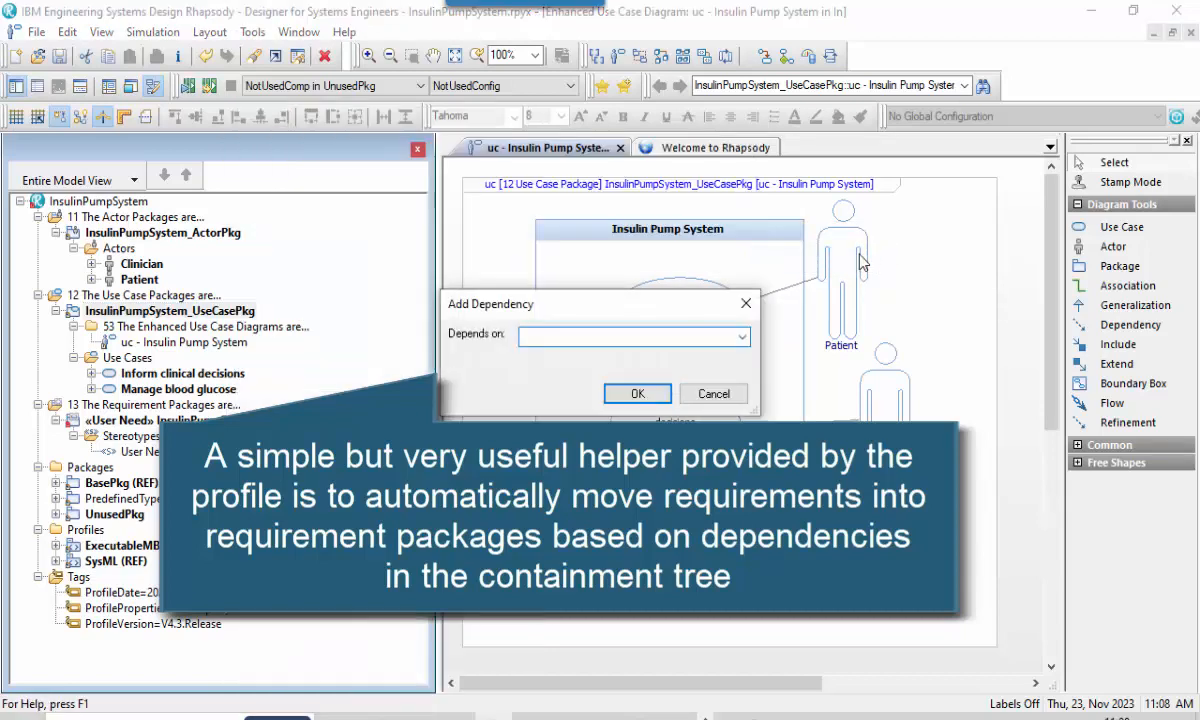
left_click(742, 337)
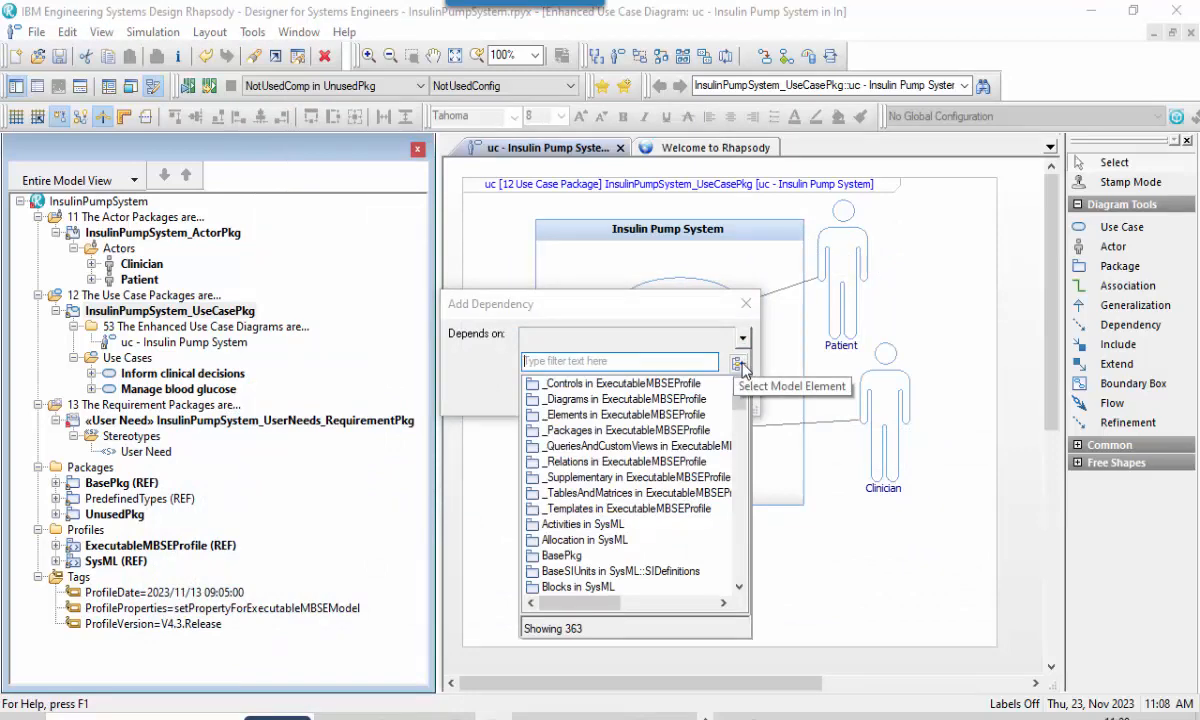
left_click(738, 364)
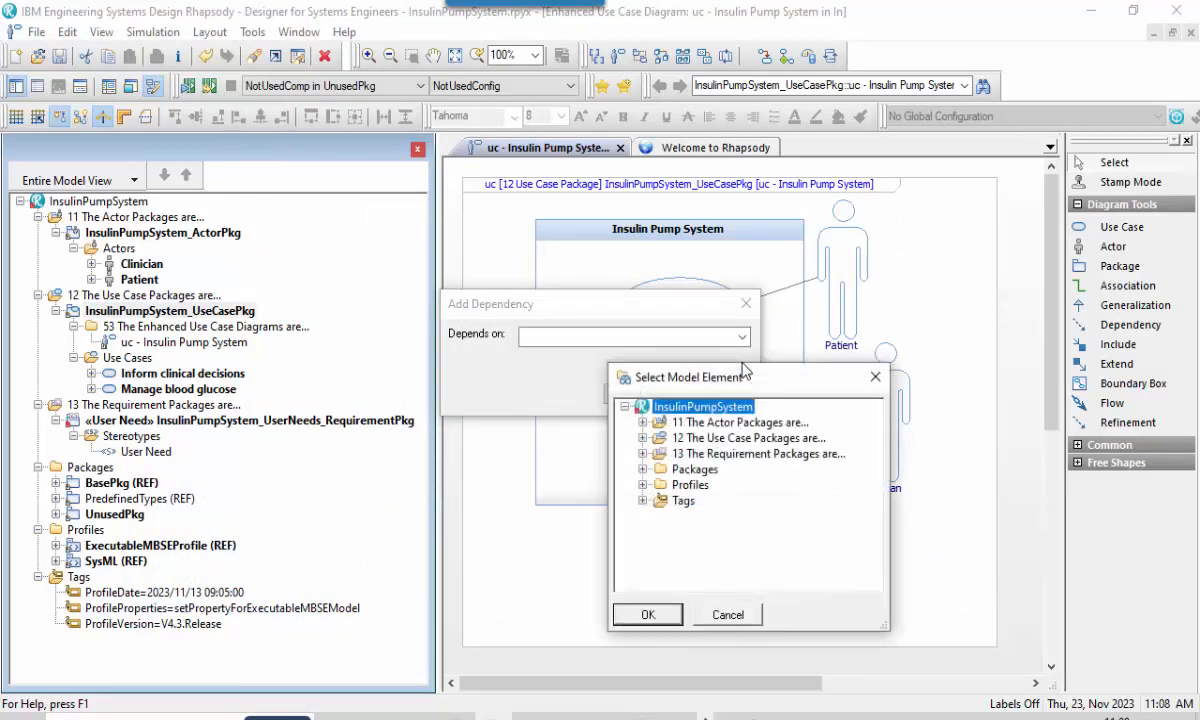
left_click(642, 454)
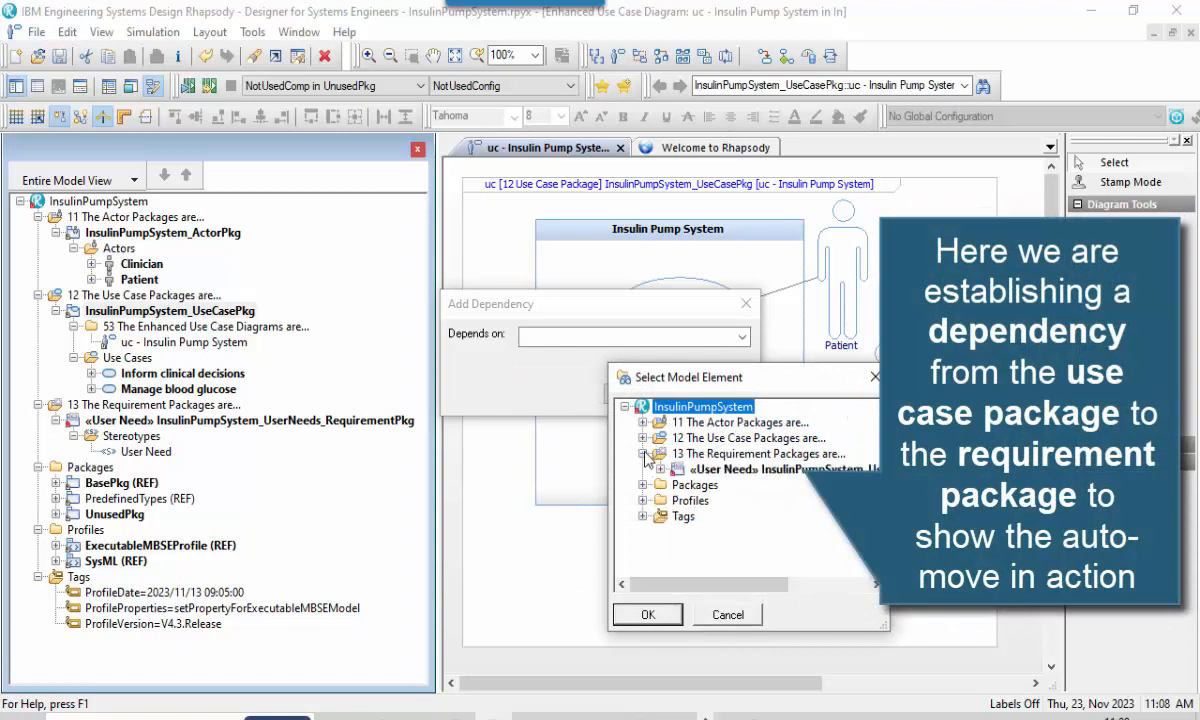
left_click(706, 470)
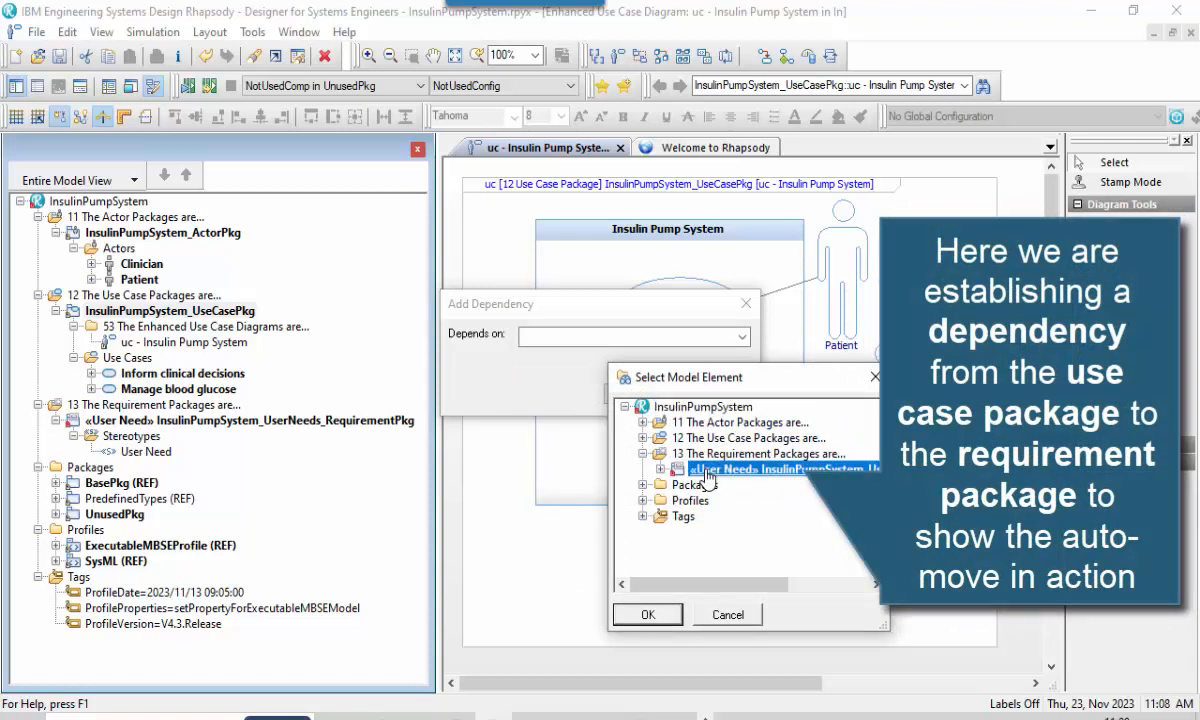
left_click(648, 615)
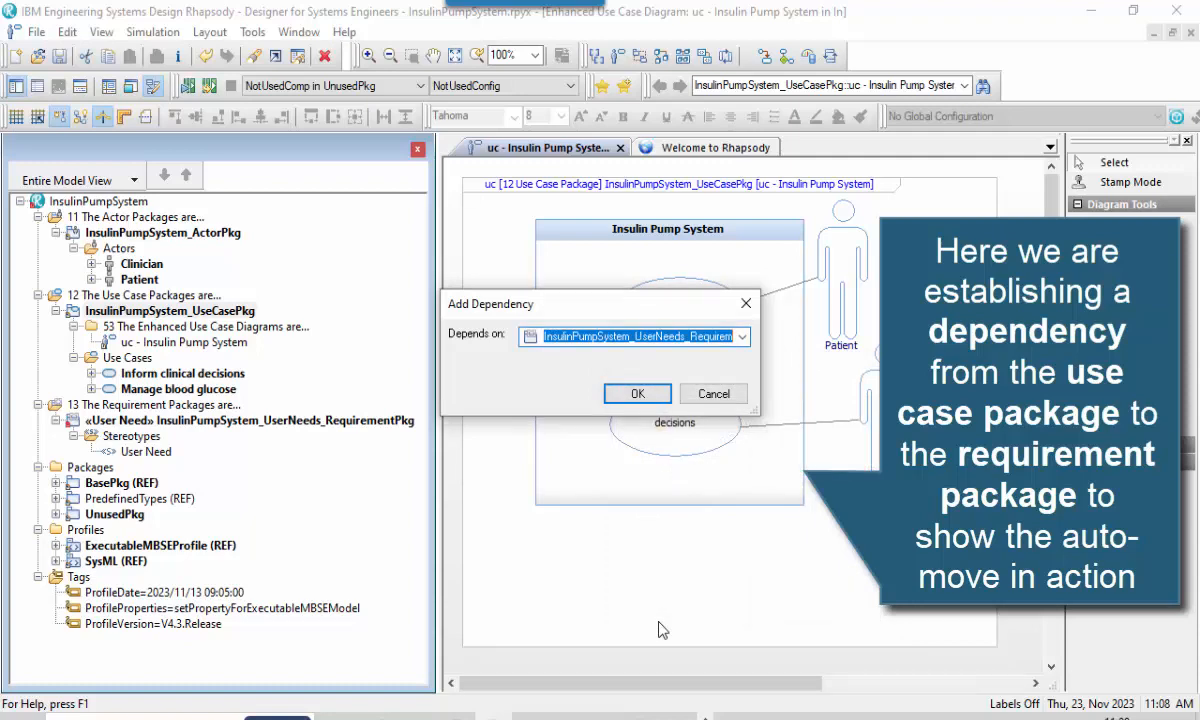
left_click(663, 398)
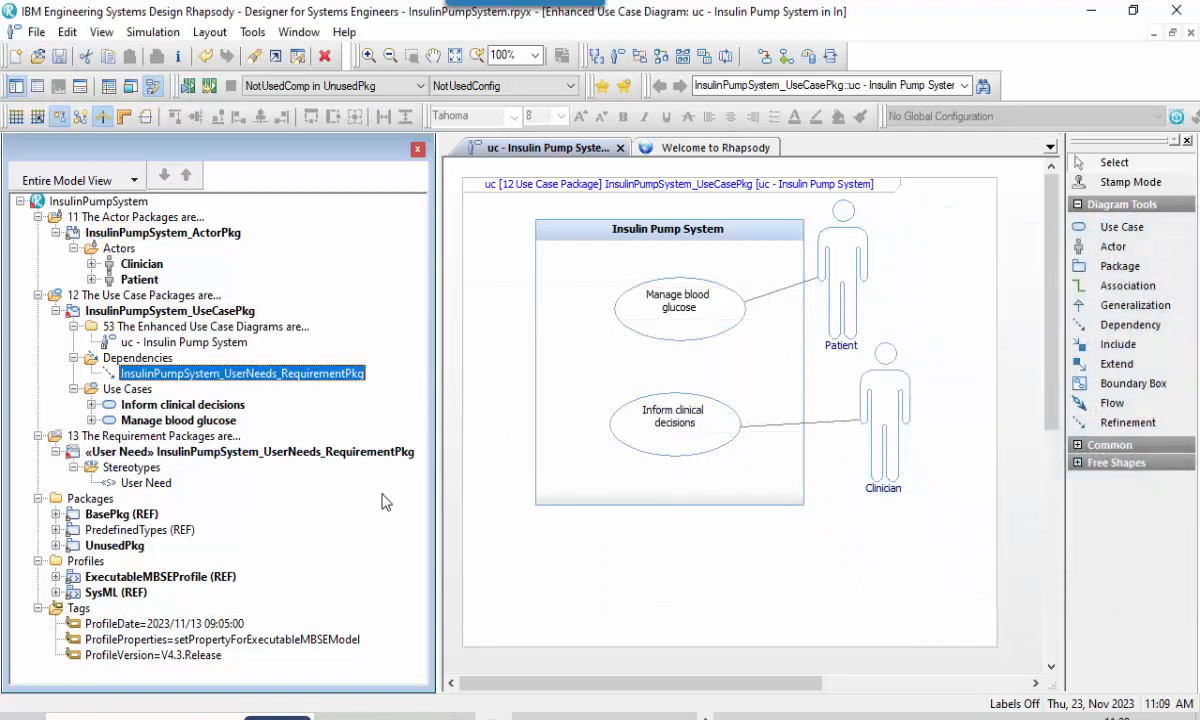
Navigate from the new dependency to the requirement package it depends on, and return to the use case diagram.
right_click(341, 374)
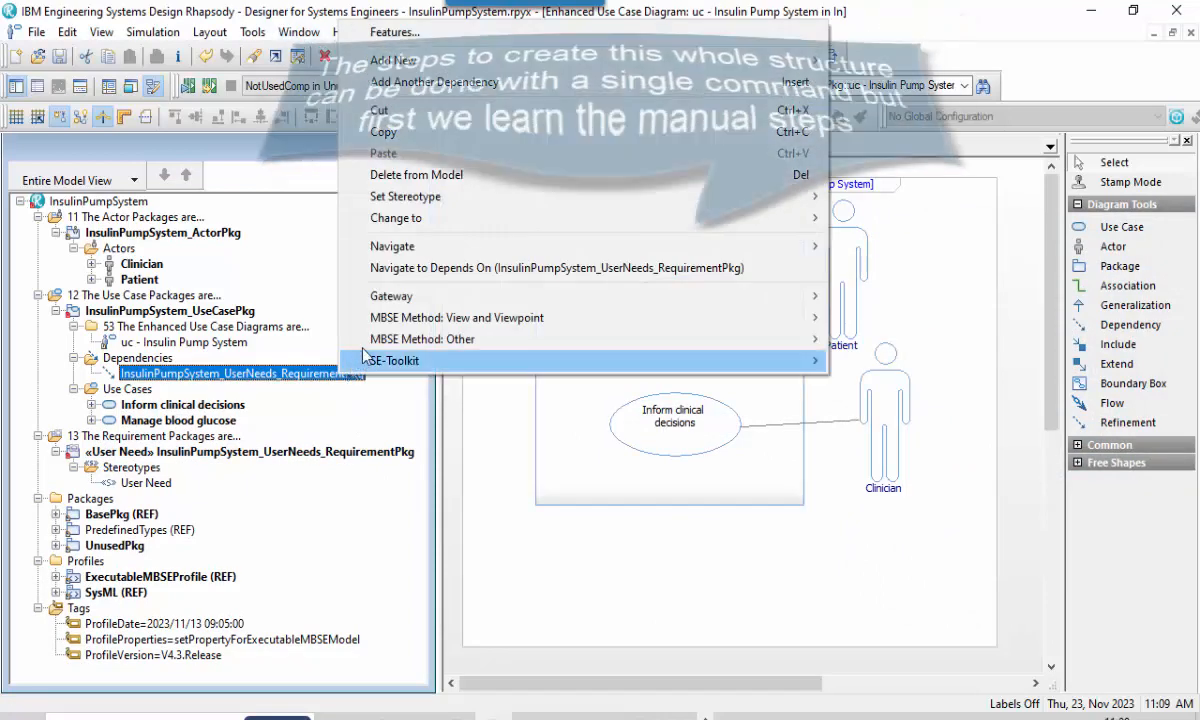
left_click(415, 268)
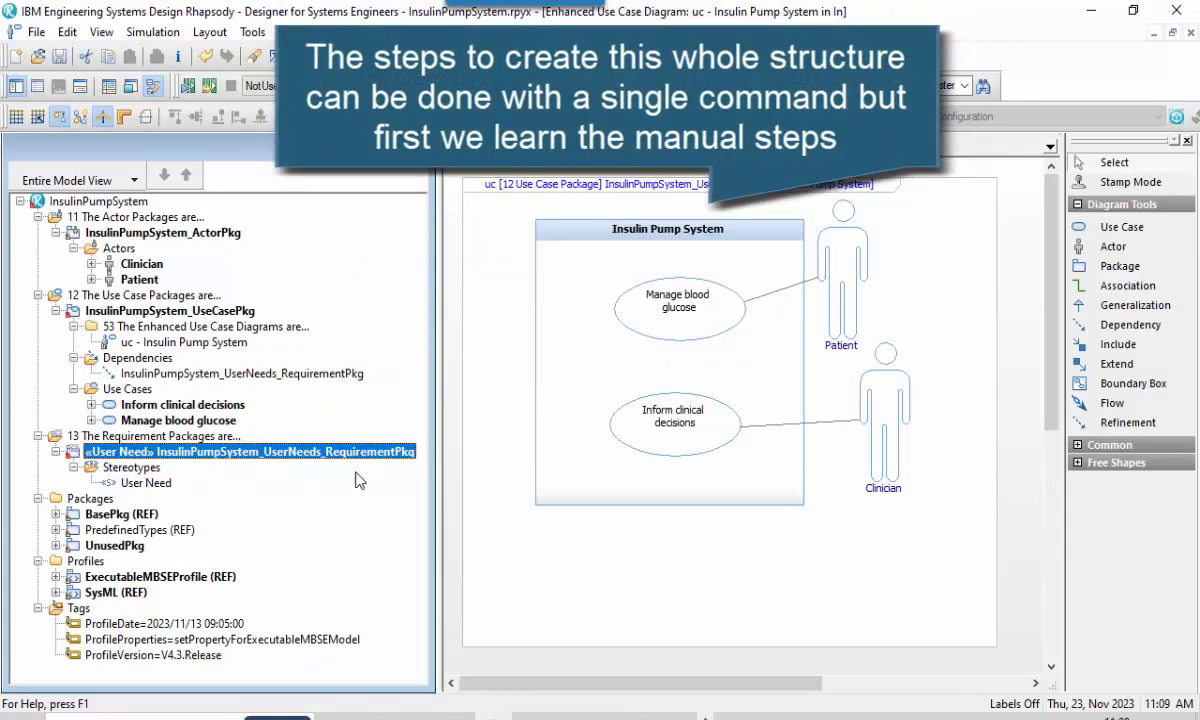
left_click(588, 579)
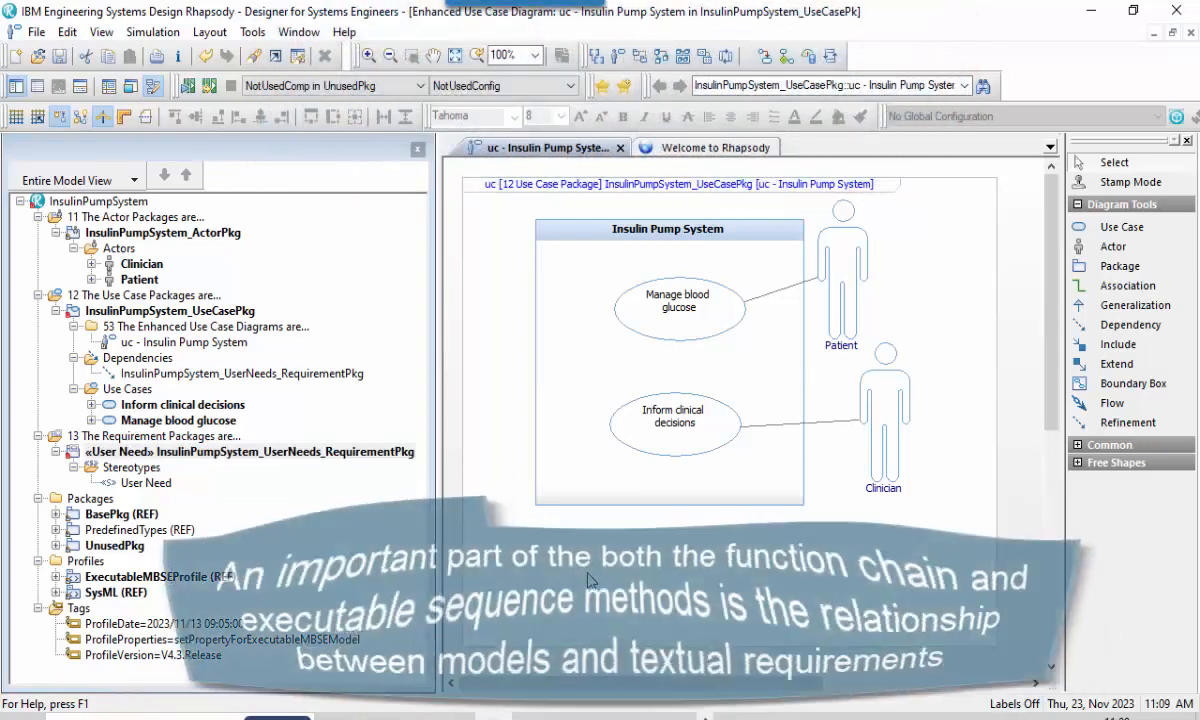
Place a Requirement on the use case diagram in the free area beside the upper-left corner of the Insulin Pump System boundary.
left_click(1077, 446)
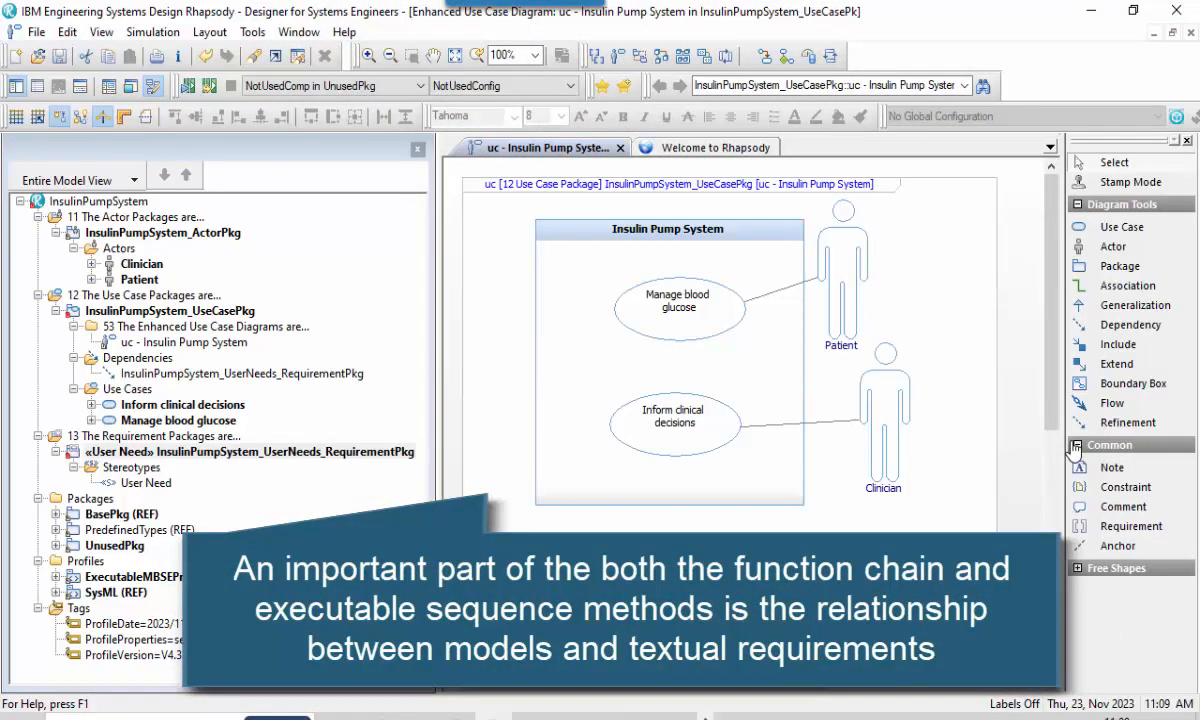
left_click(1158, 535)
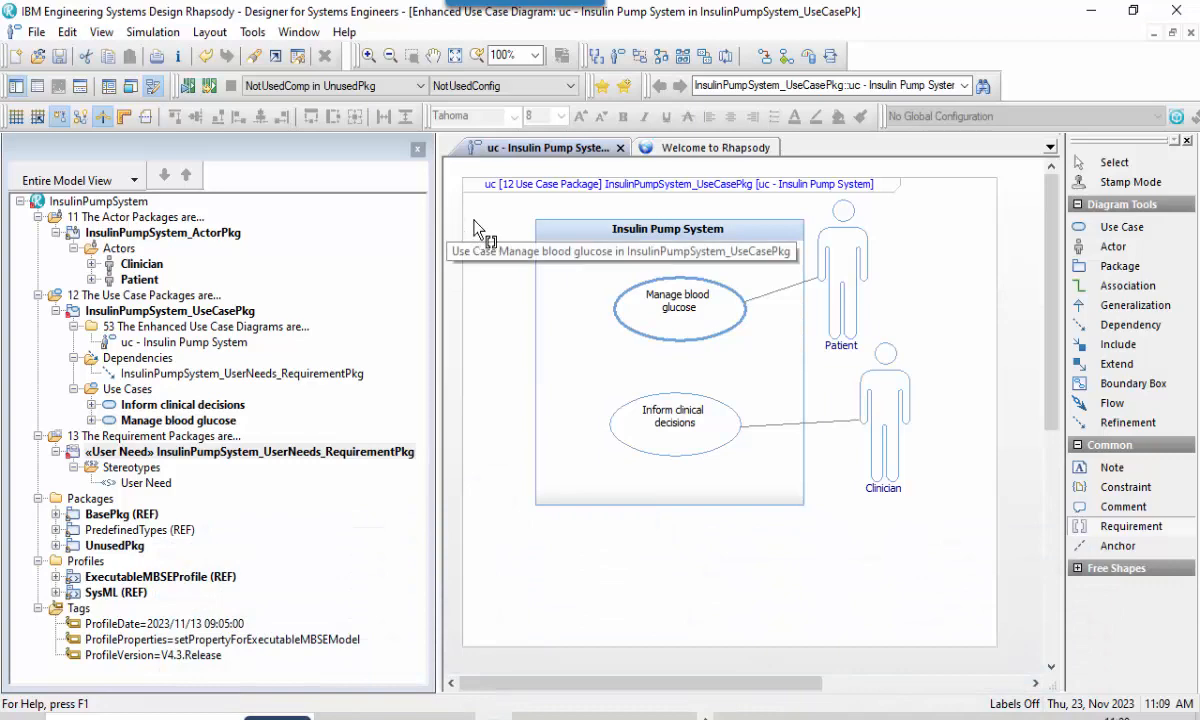
left_click(476, 228)
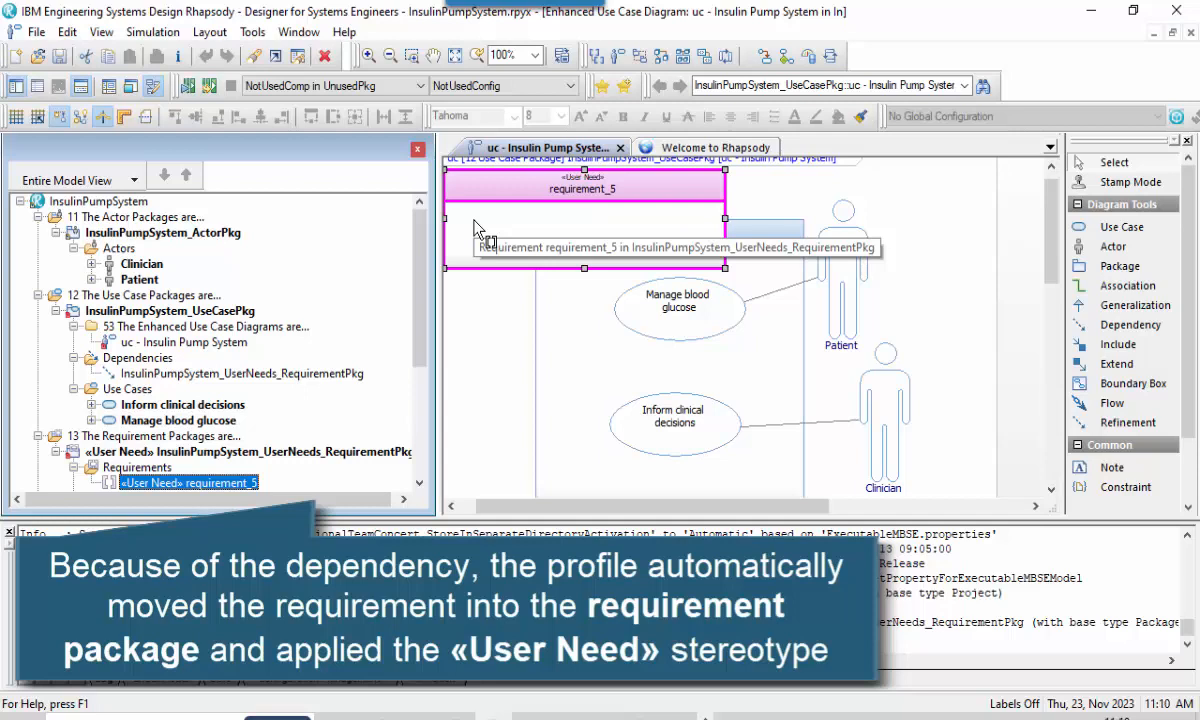
Locate the newly placed requirement in the model browser to check which package contains it.
right_click(476, 228)
mouse_move(795, 315)
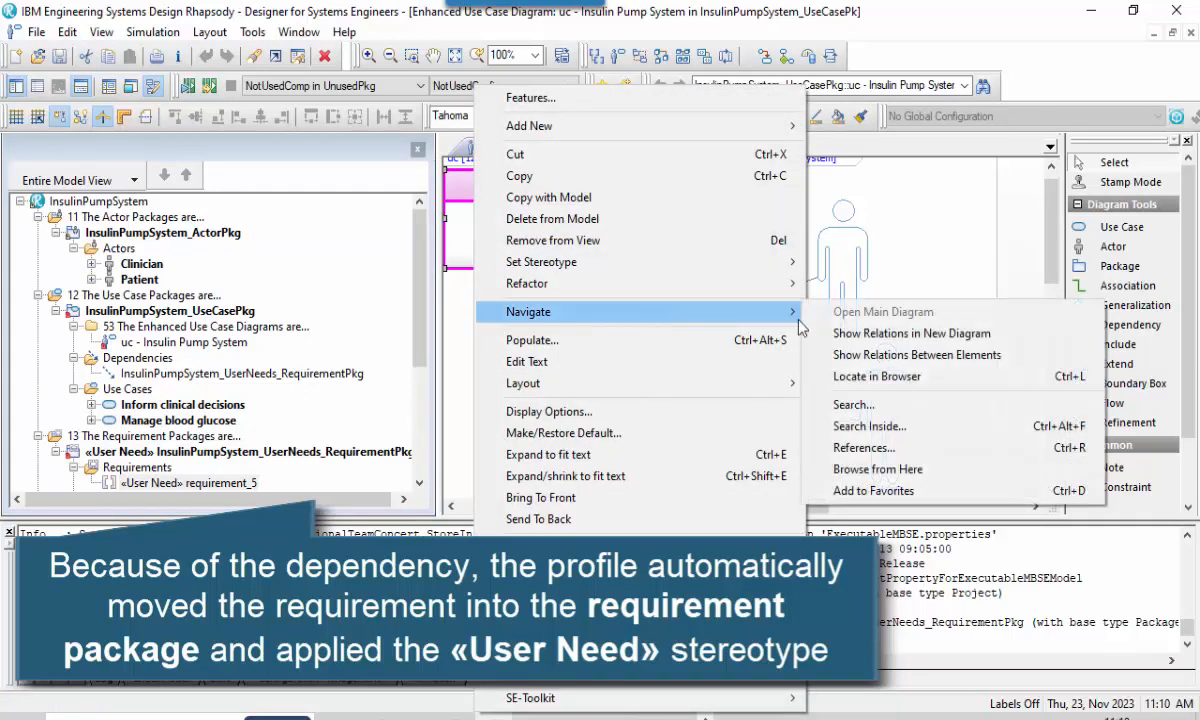
left_click(855, 376)
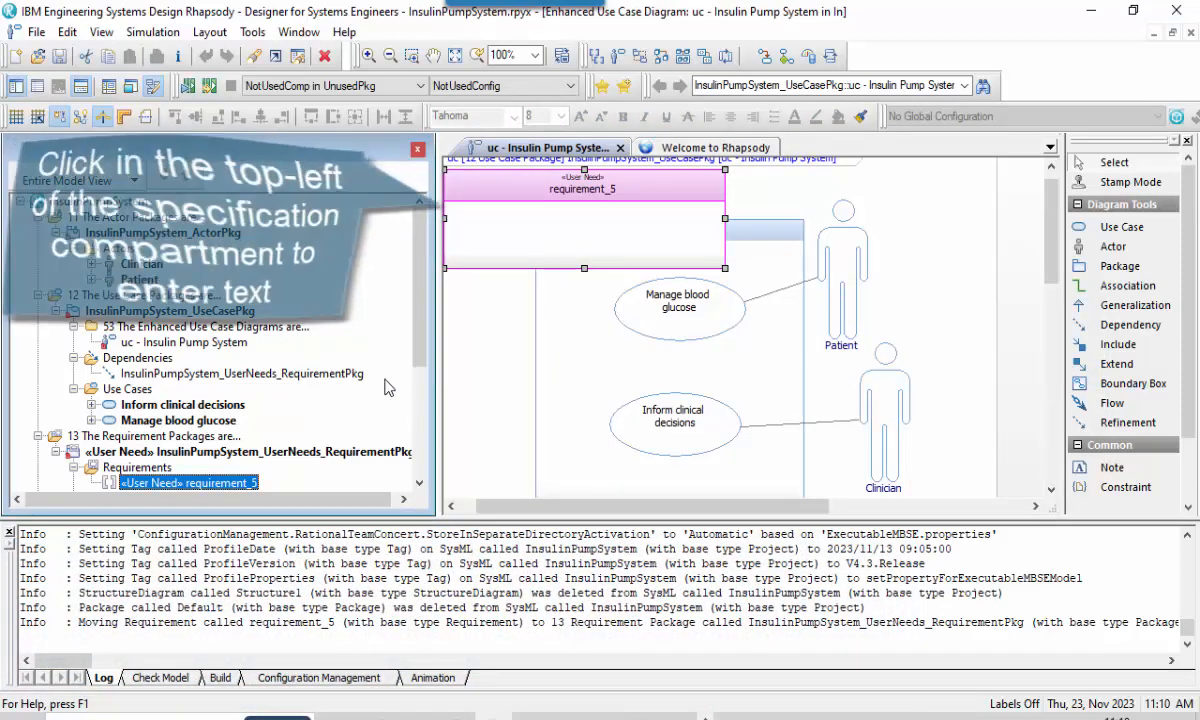
Enter the new requirement's specification text as "The system shall manage blood glucose.".
left_click(490, 218)
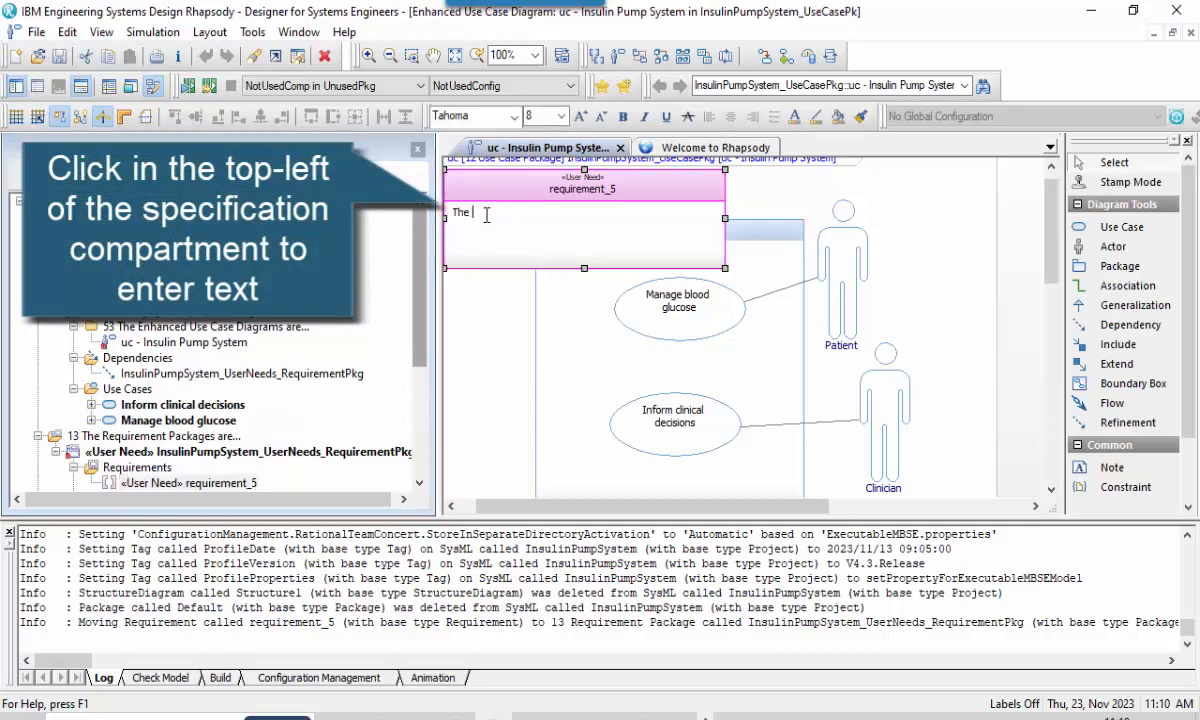
type("The system shall mana")
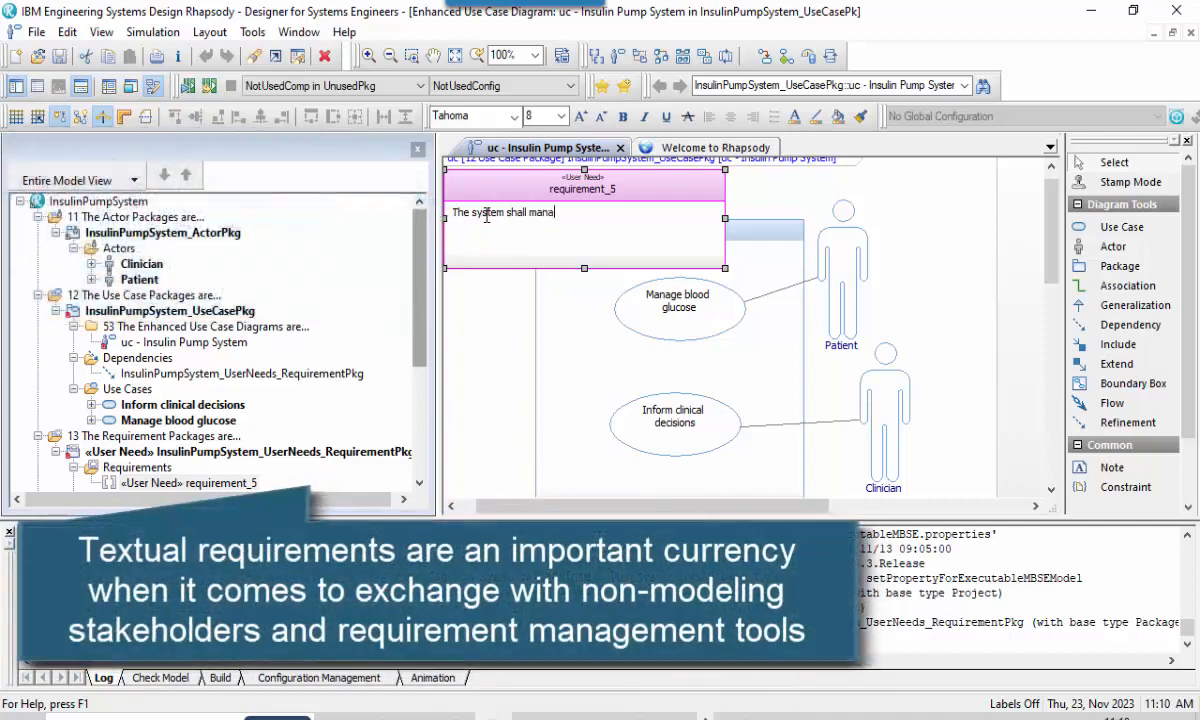
type("ge blood glucose.")
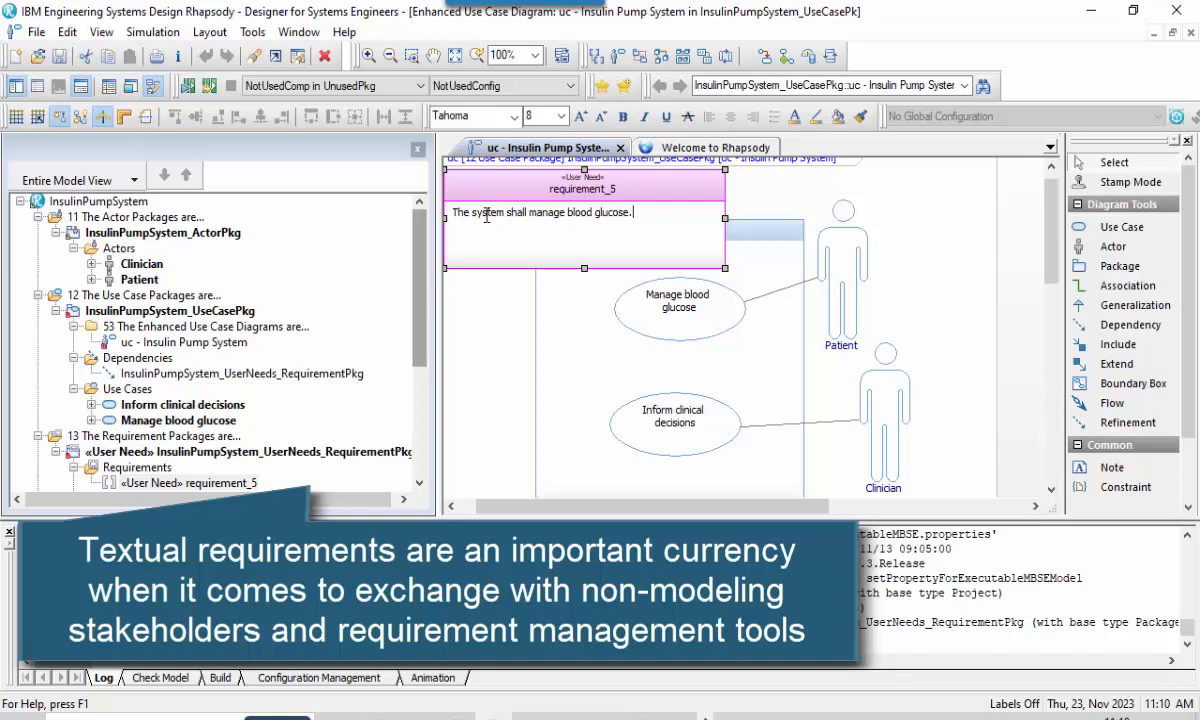
Rename the new requirement on the diagram to "Manage blood glucose".
left_click(558, 192)
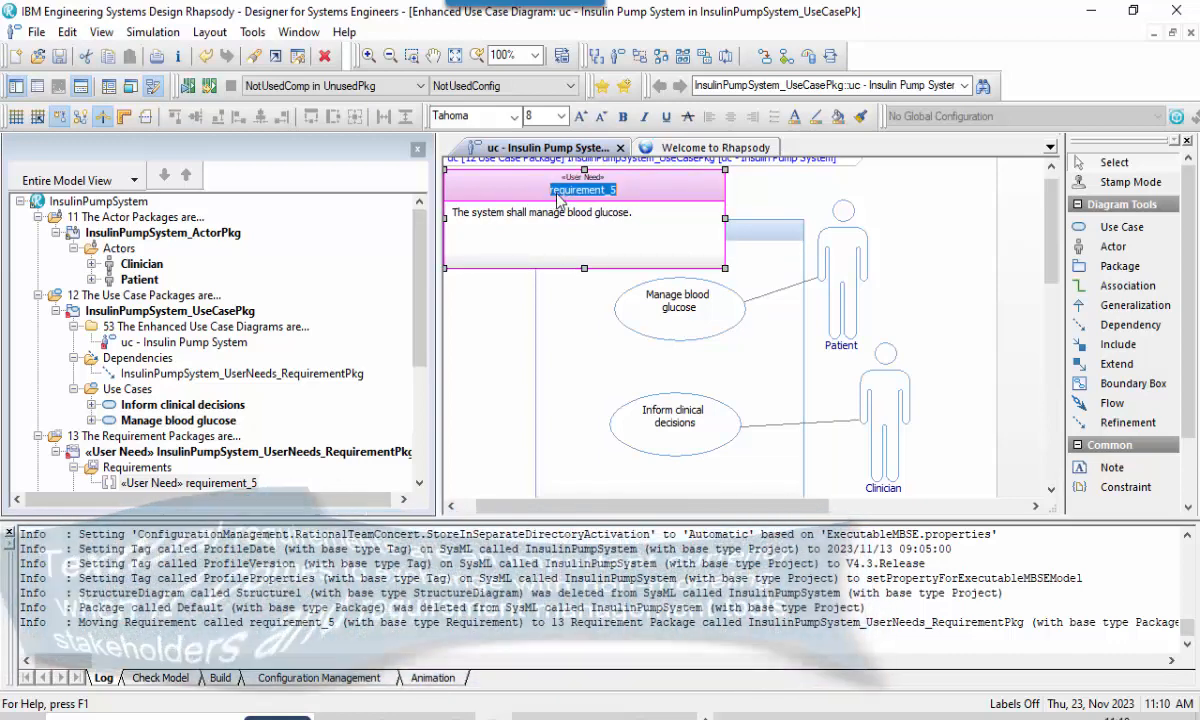
type("Manage b")
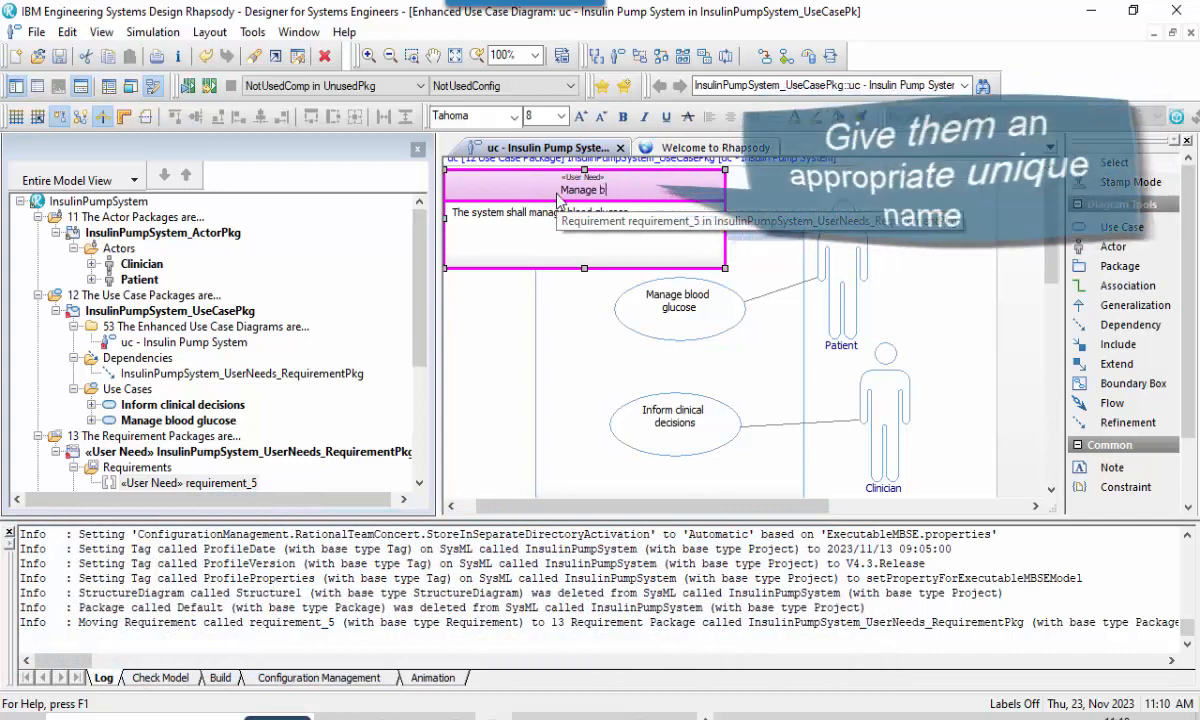
type("lood glucose")
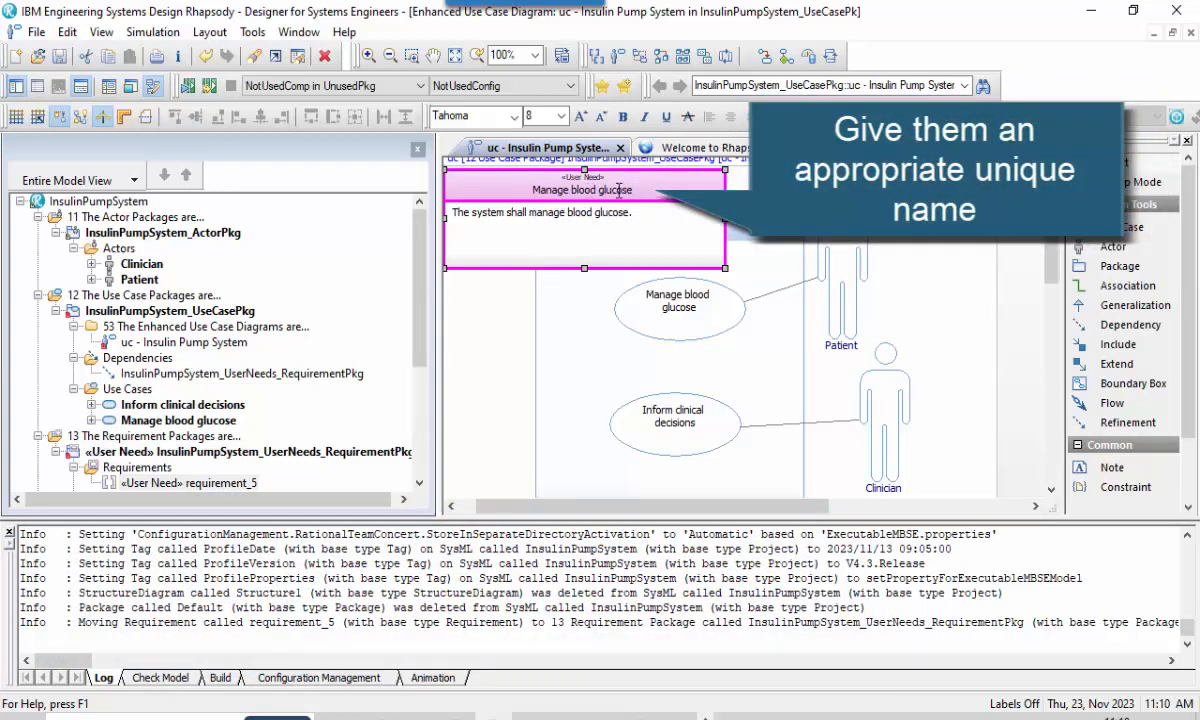
Commit the requirement name "Manage blood glucose" and draw a Refinement from the Manage blood glucose use case to that requirement.
key("Return")
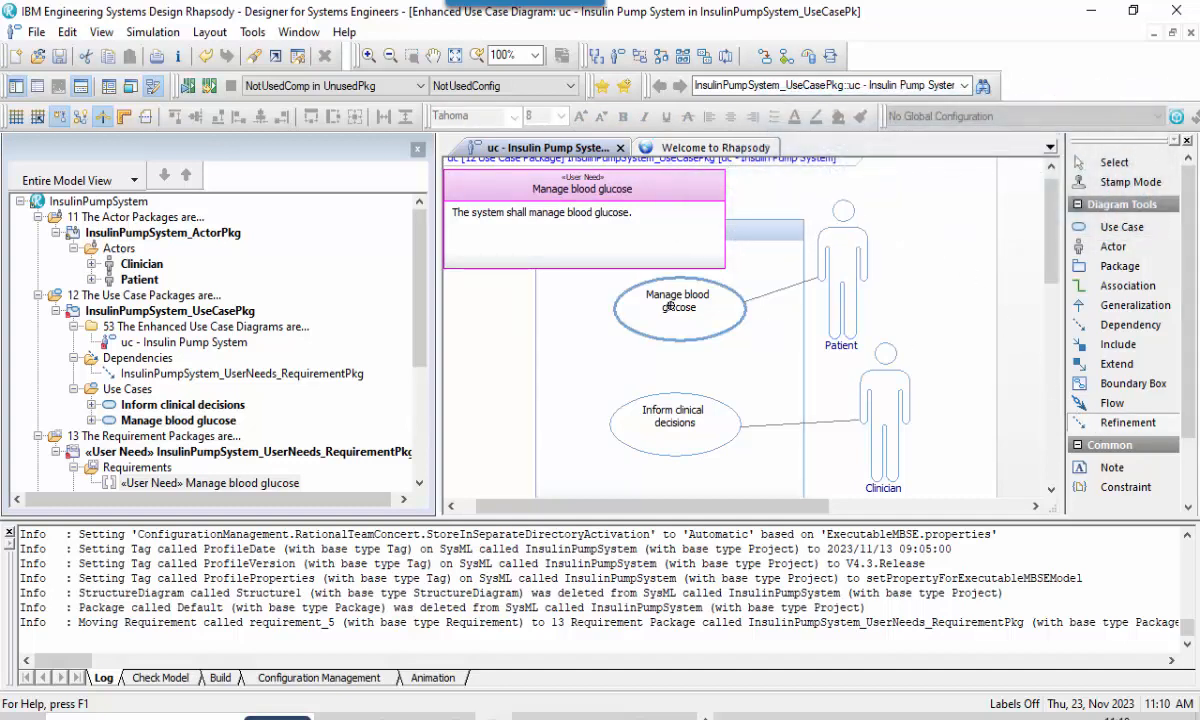
left_click(633, 290)
left_click(547, 244)
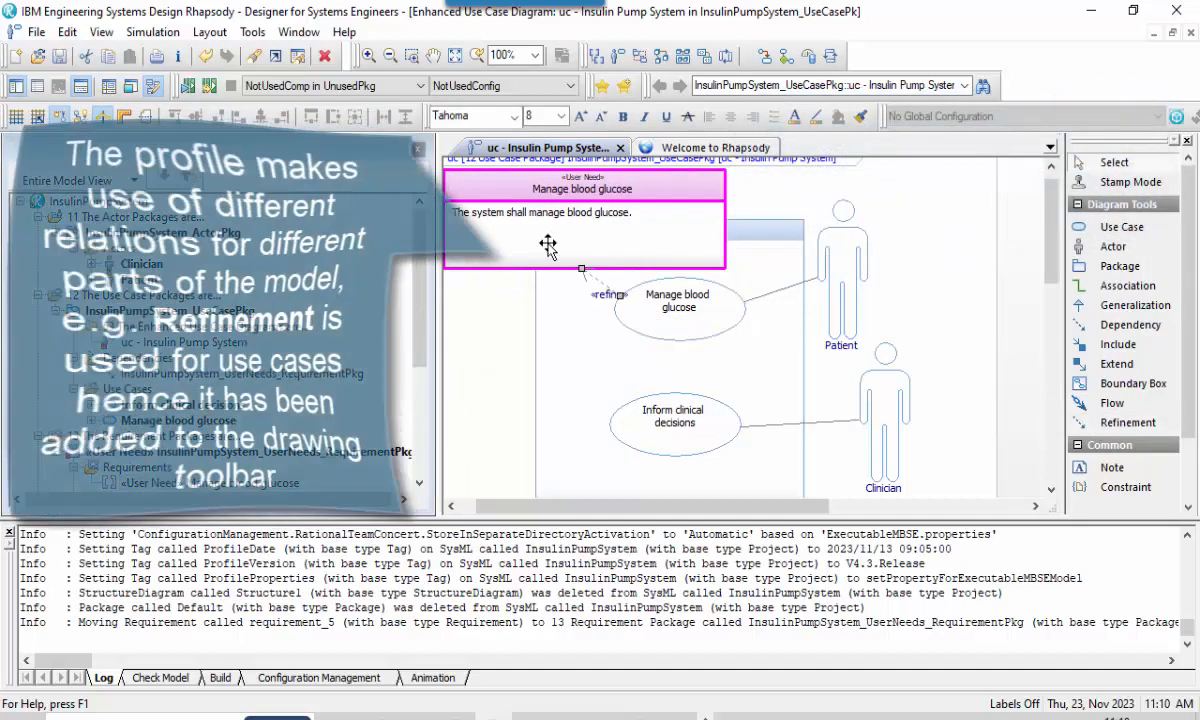
left_click(512, 297)
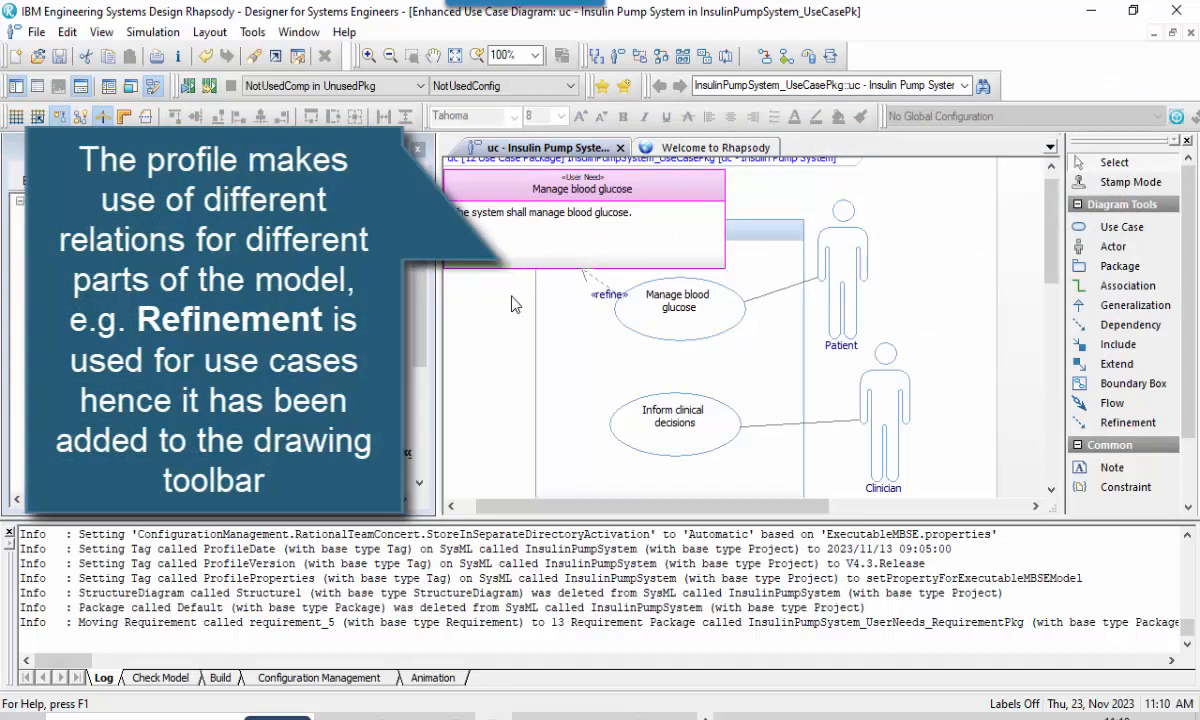
Move the Manage blood glucose requirement away from its use case, enlarge the diagram area and fit the whole diagram in view.
left_click_drag(549, 249, 508, 228)
key("Left")
key("Left")
key("Left")
key("Left")
key("Left")
key("Left")
key("Left")
key("Left")
key("Left")
key("Left")
key("Left")
key("Left")
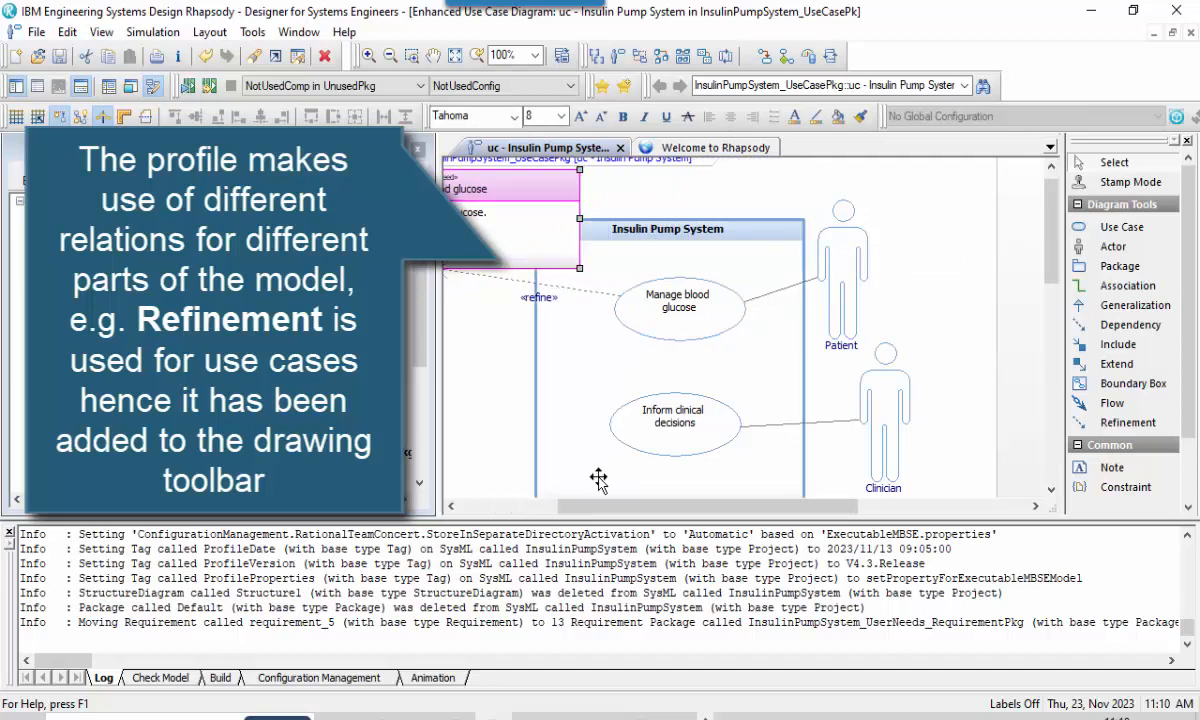
left_click_drag(581, 520, 581, 610)
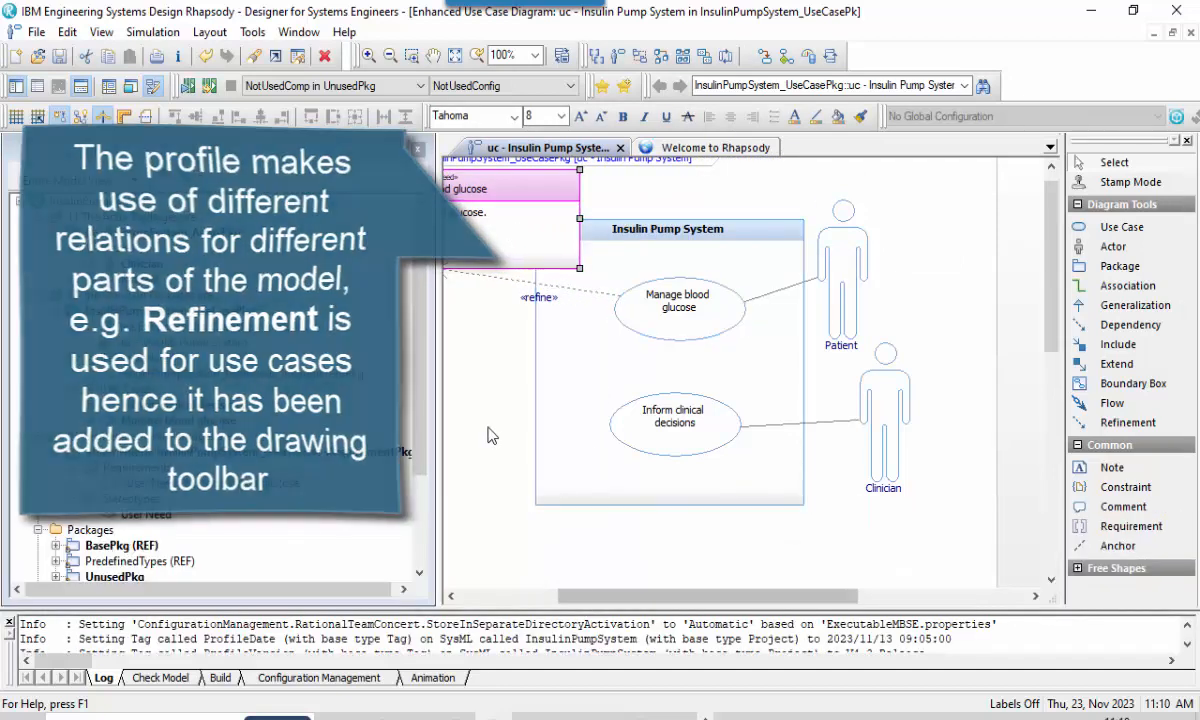
left_click(455, 55)
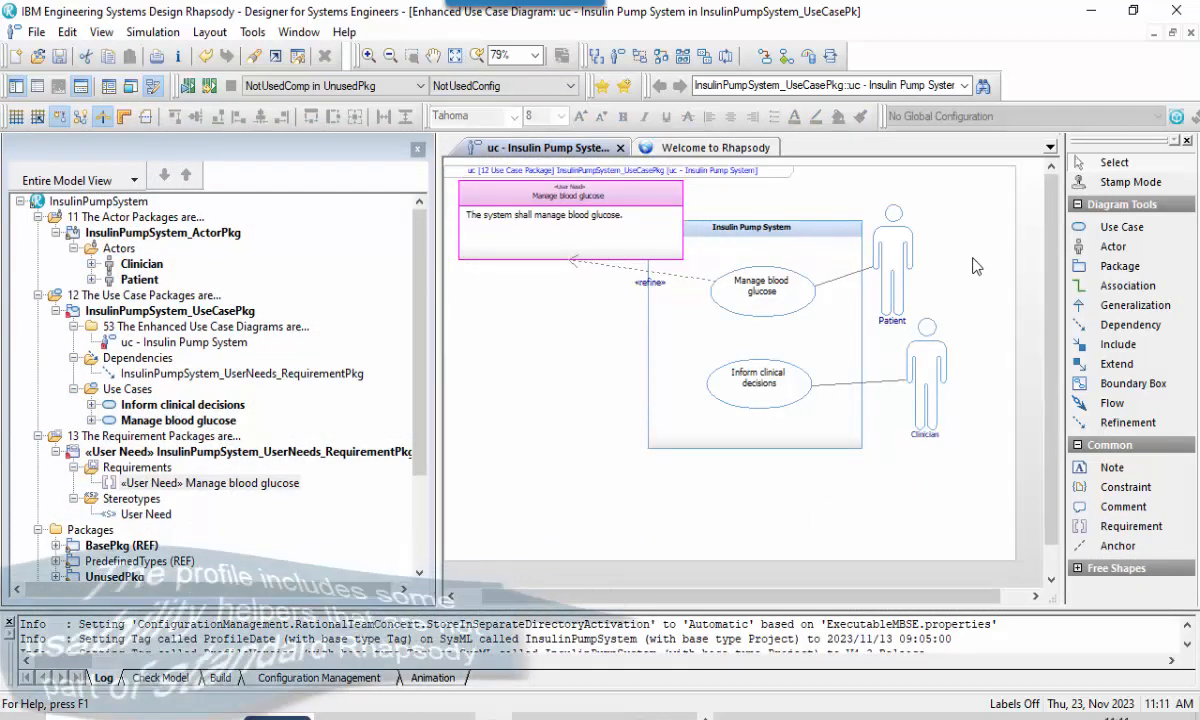
Redraw the straight lines on the use case diagram to the element centers with the MBSE Method helper.
right_click(903, 212)
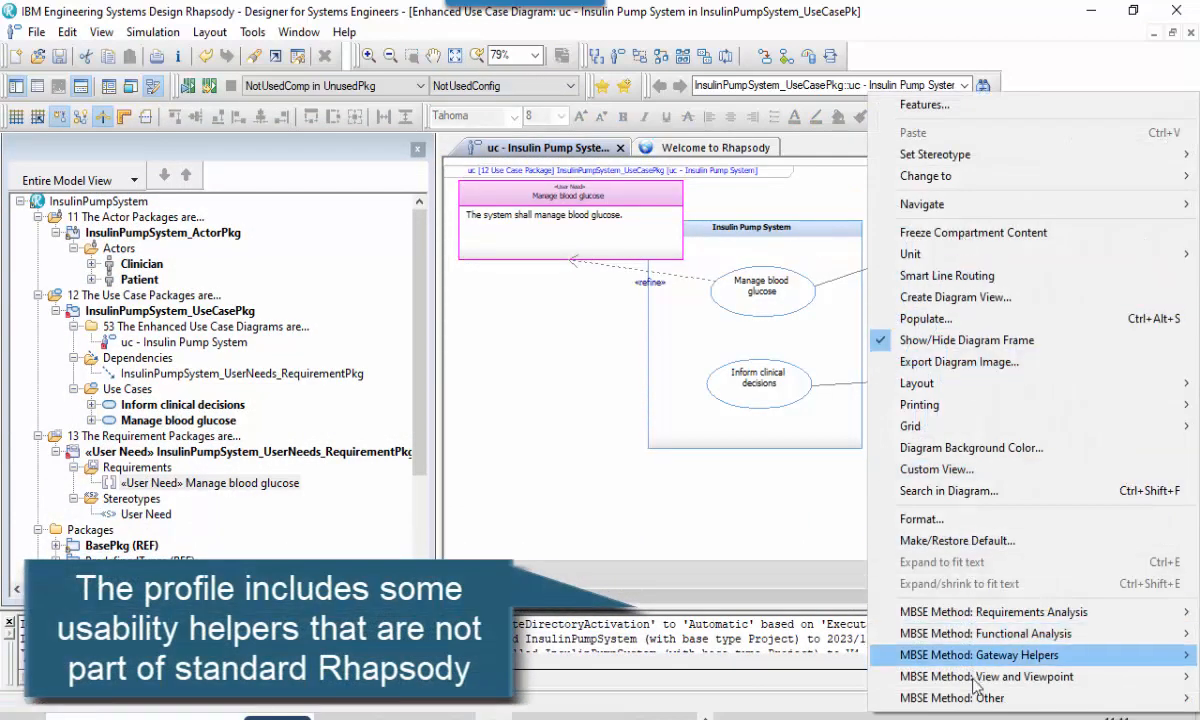
mouse_move(977, 700)
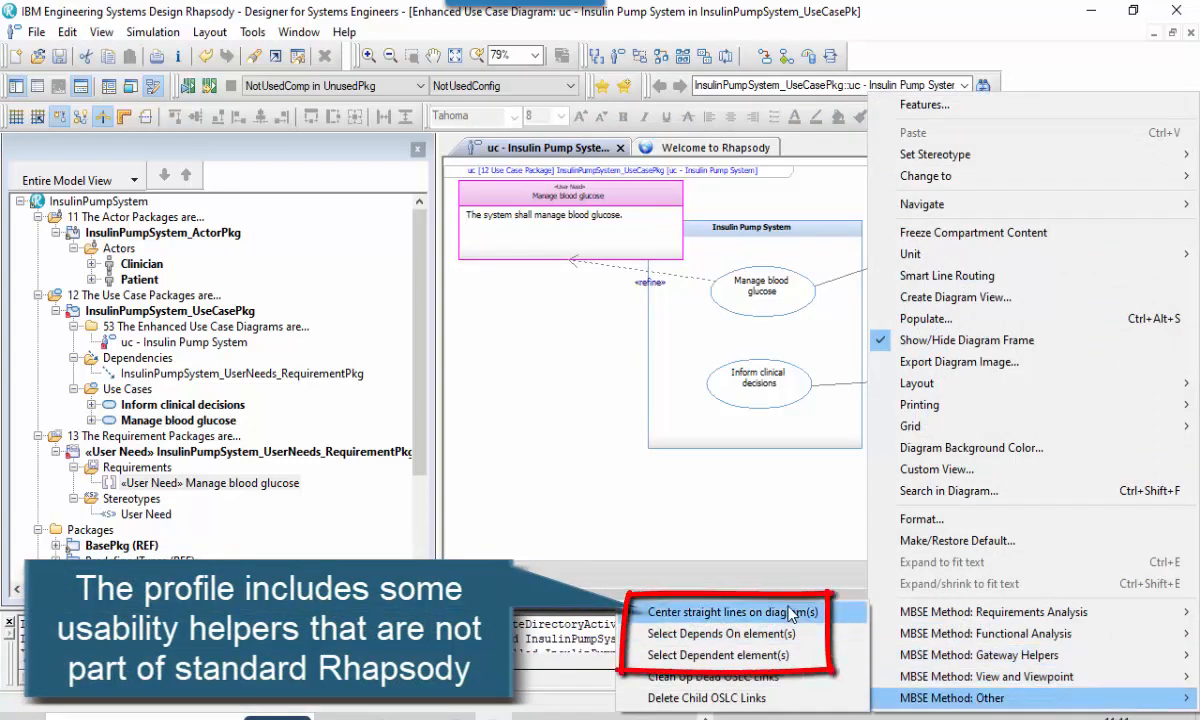
left_click(789, 612)
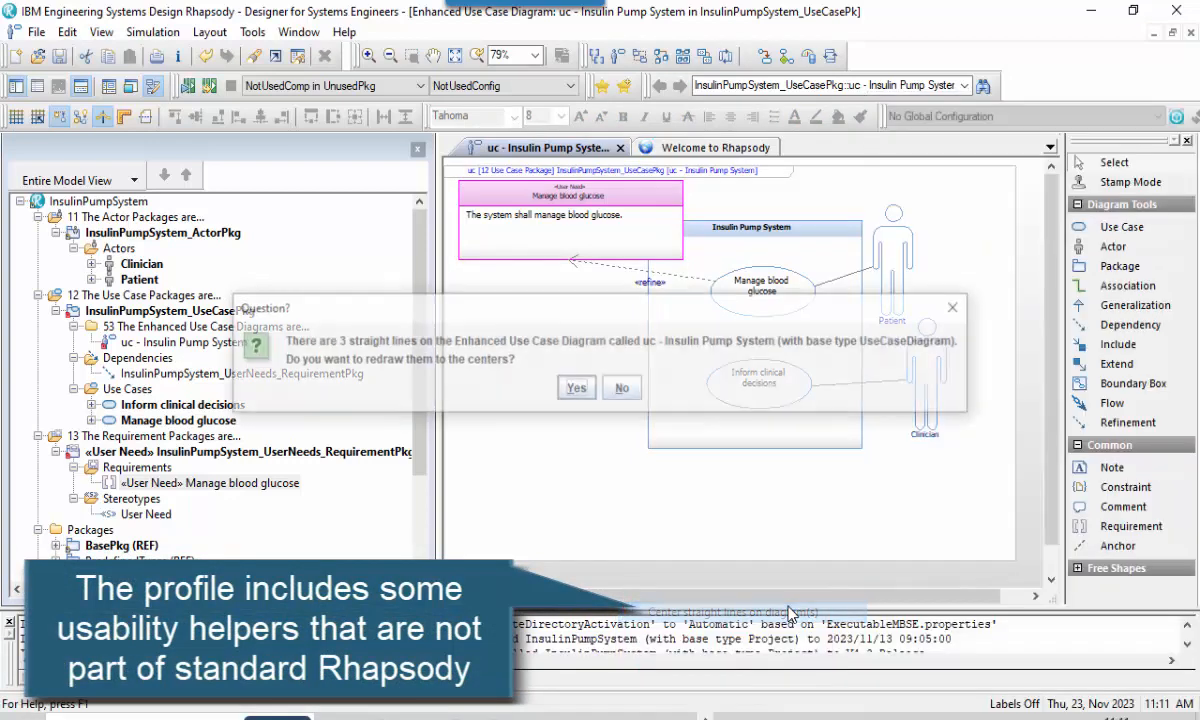
left_click(576, 389)
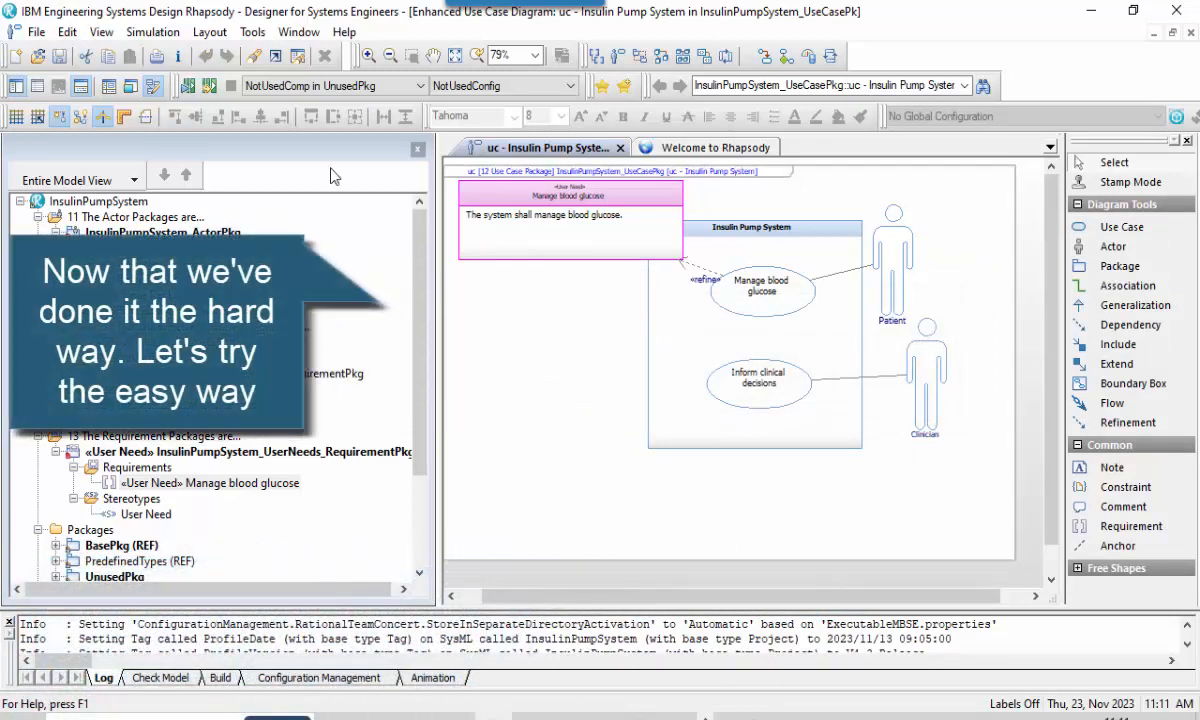
Start a new project, saving the changes to InsulinPumpSystem.rpyx.
left_click(36, 32)
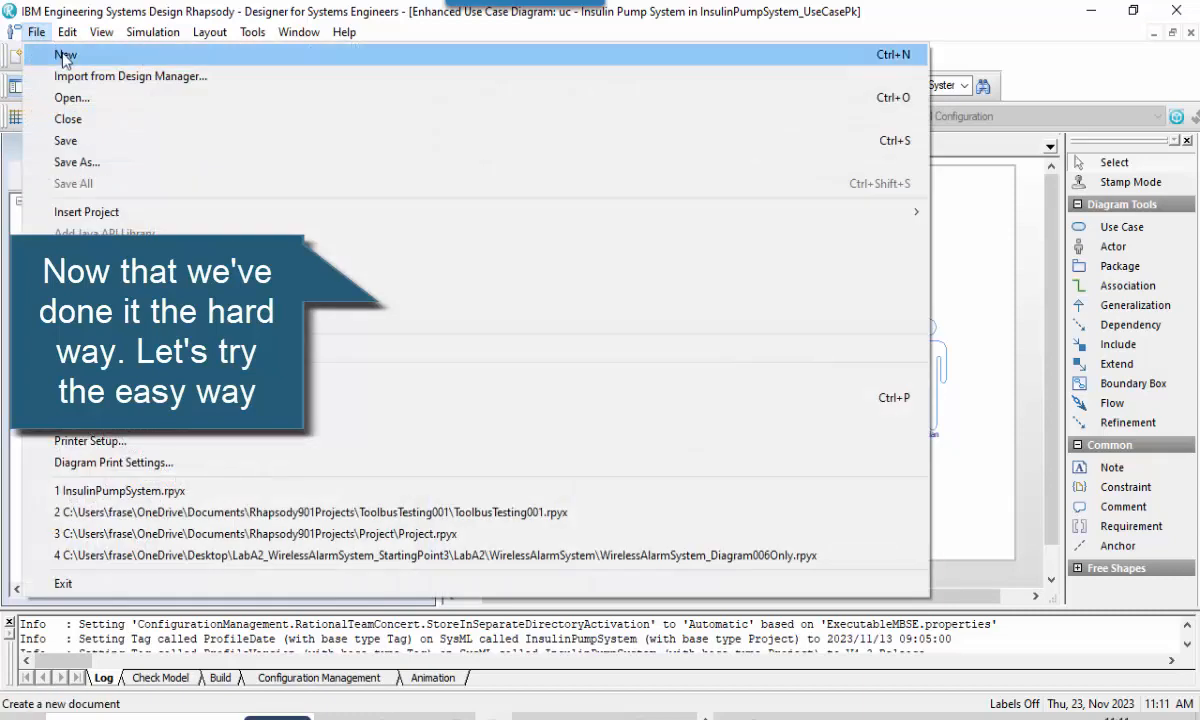
left_click(63, 55)
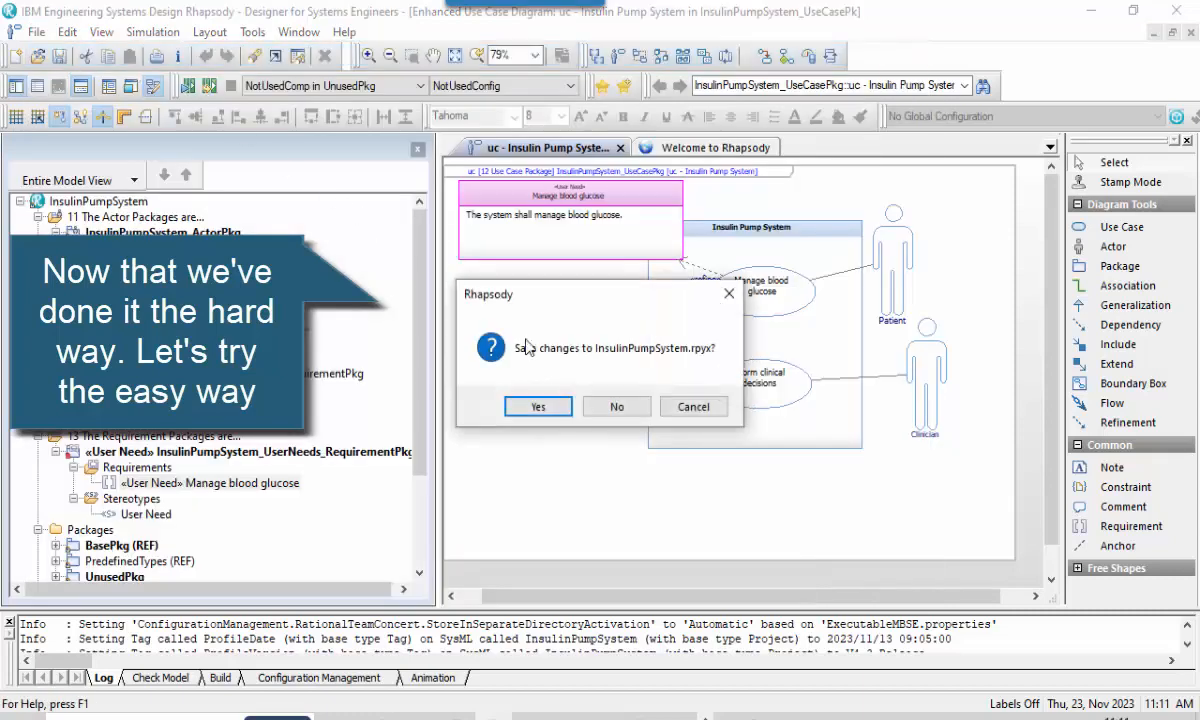
left_click(569, 407)
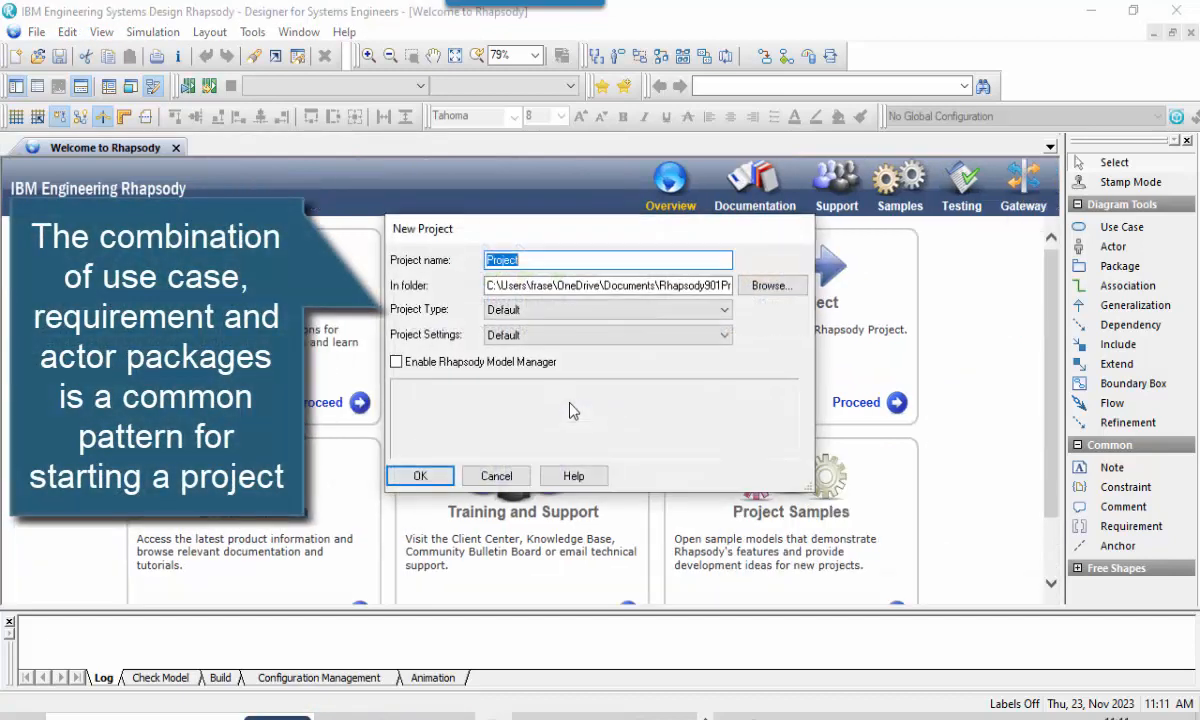
Create the project InsulinPumpSystem2 with project type ExecutableMBSEProfile, replacing the existing project file.
left_click(567, 310)
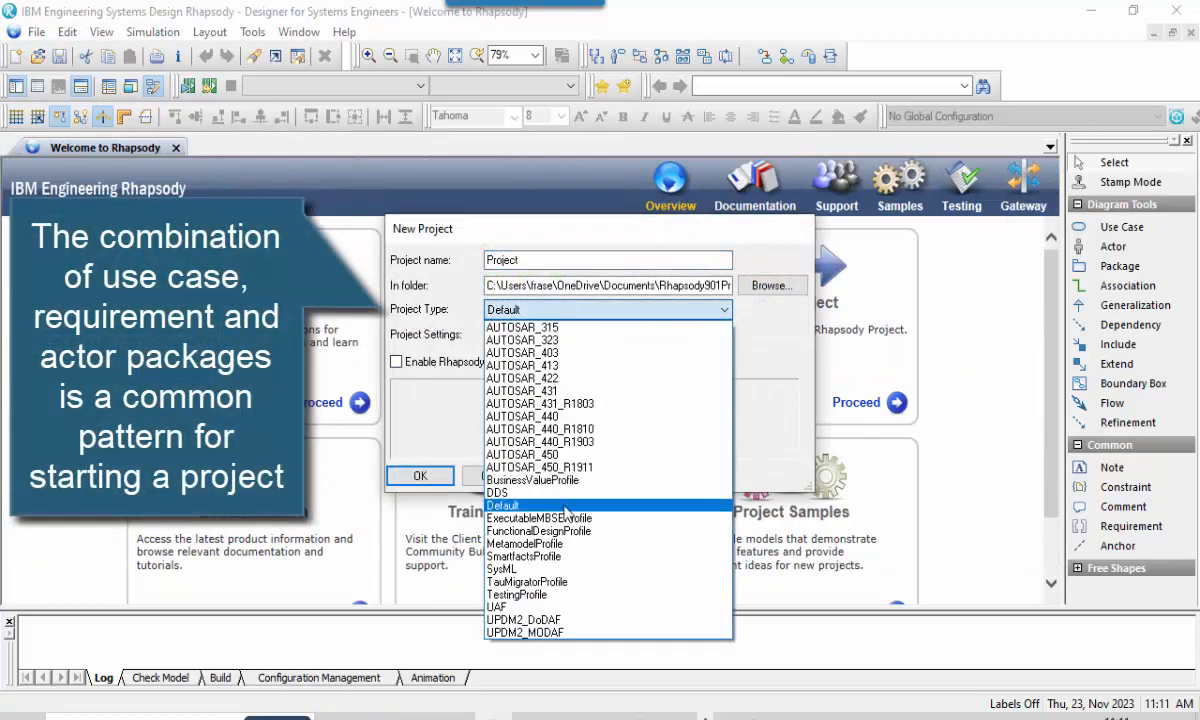
left_click(567, 519)
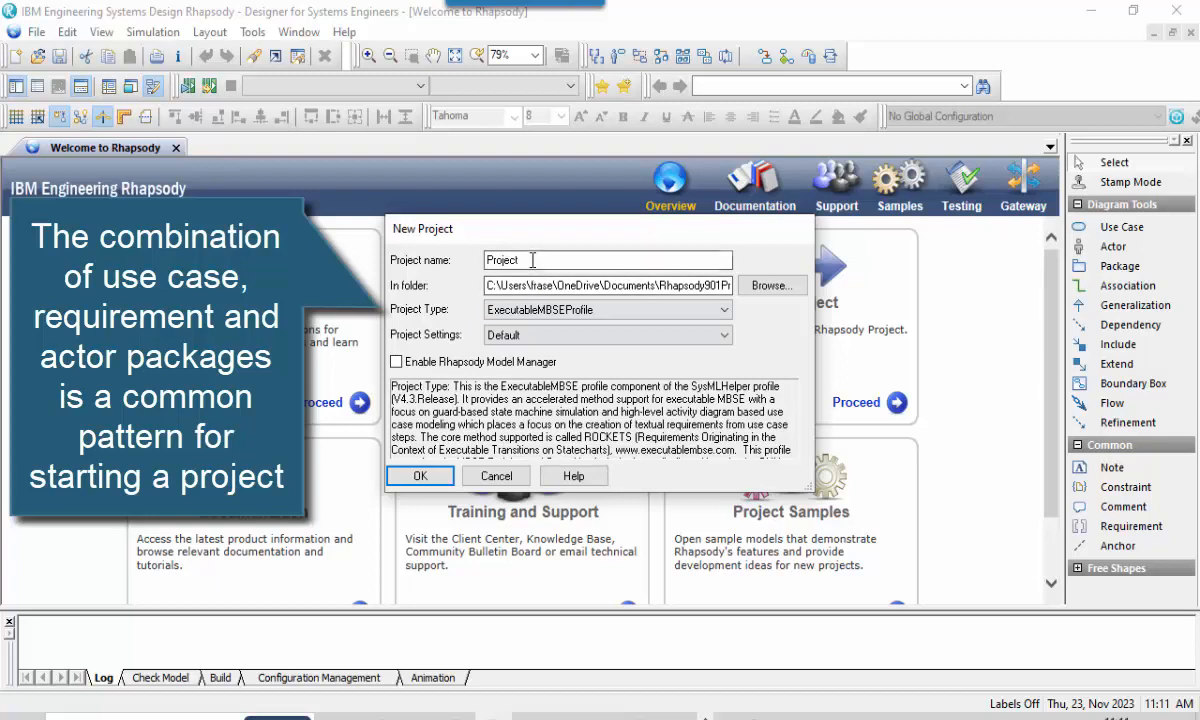
left_click_drag(573, 259, 375, 252)
type("Insu")
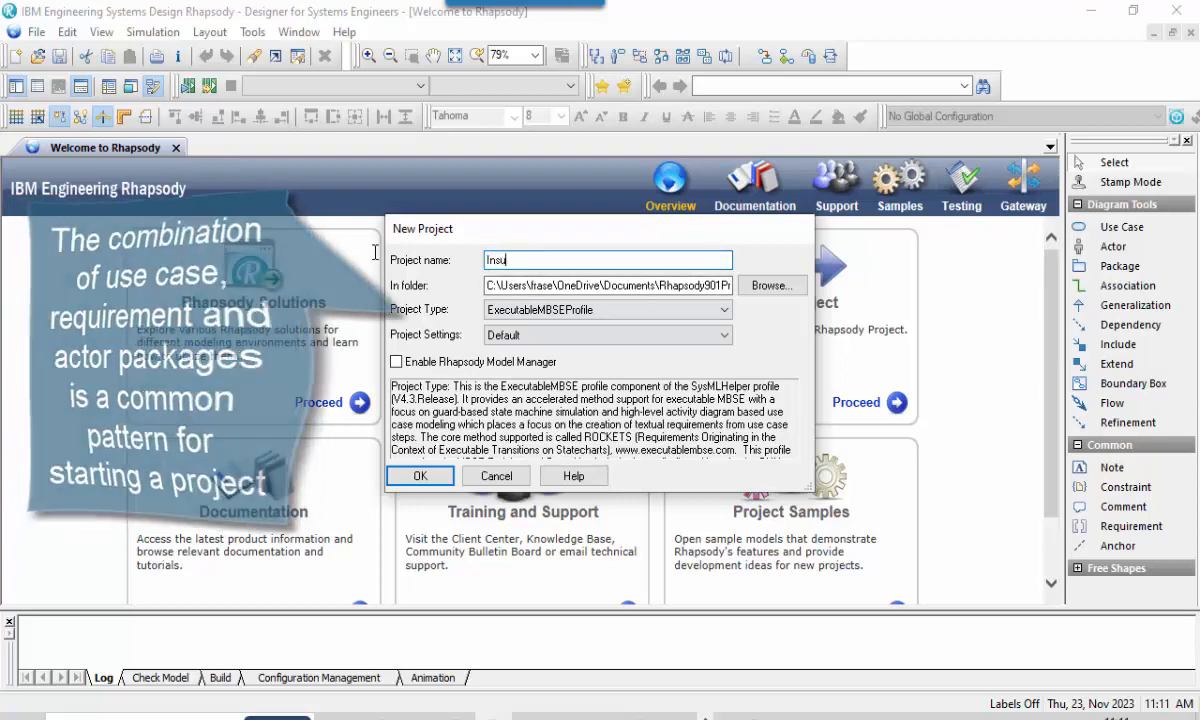
type("linPumpSystem2")
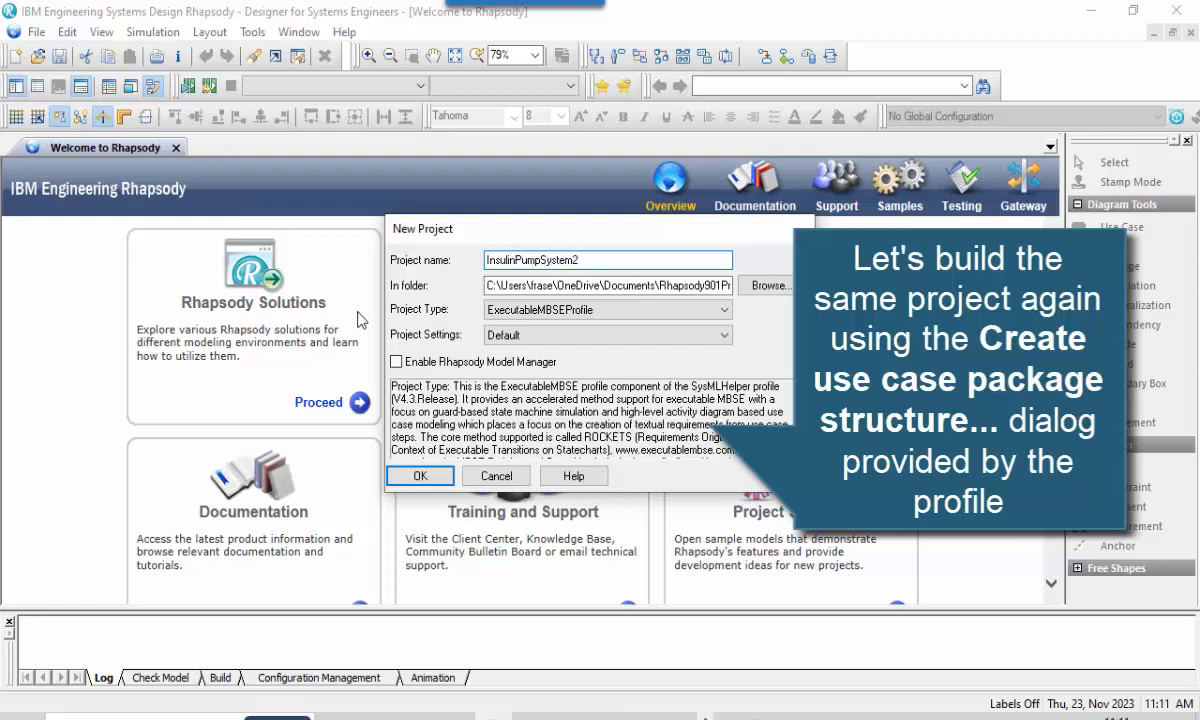
left_click(432, 478)
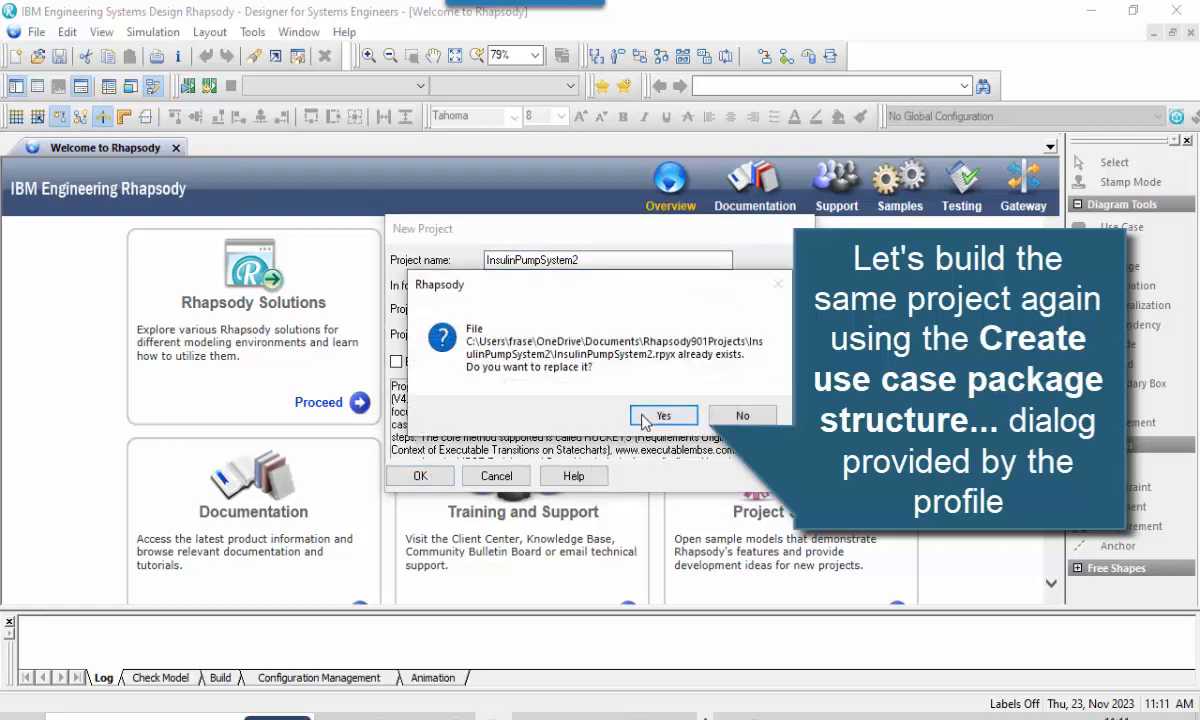
left_click(622, 398)
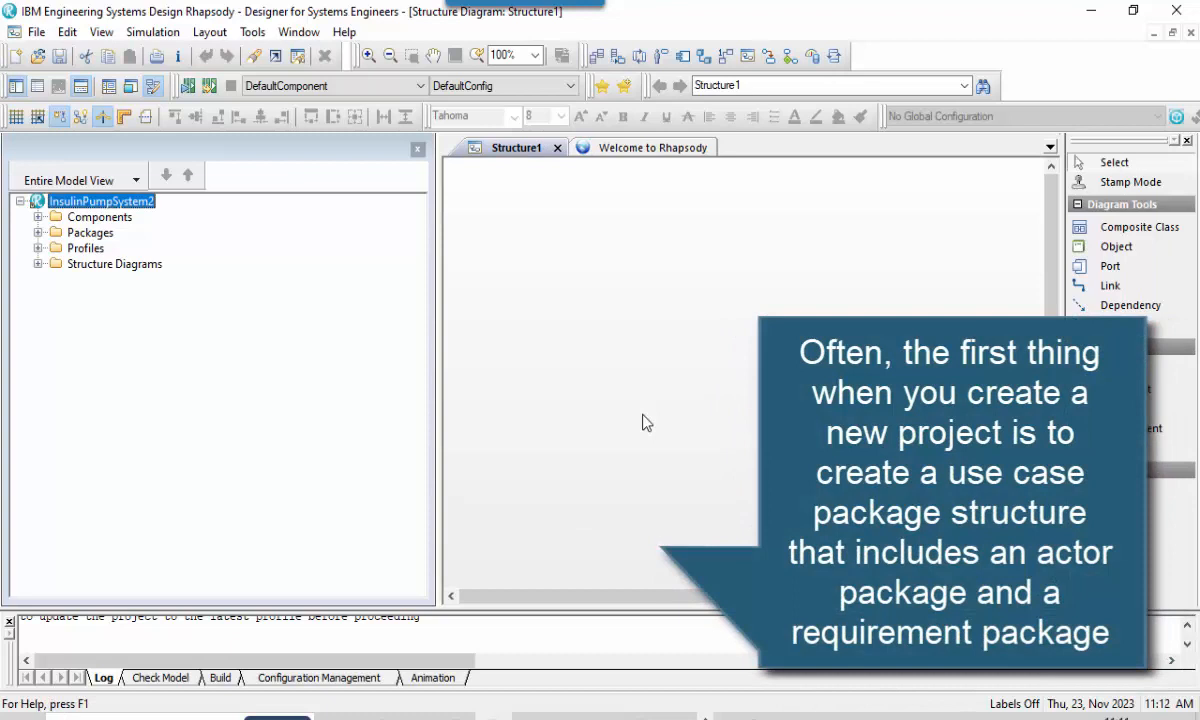
Start Create Use Case Package Structure on the InsulinPumpSystem2 project and apply the Executable MBSE properties and tags.
right_click(115, 203)
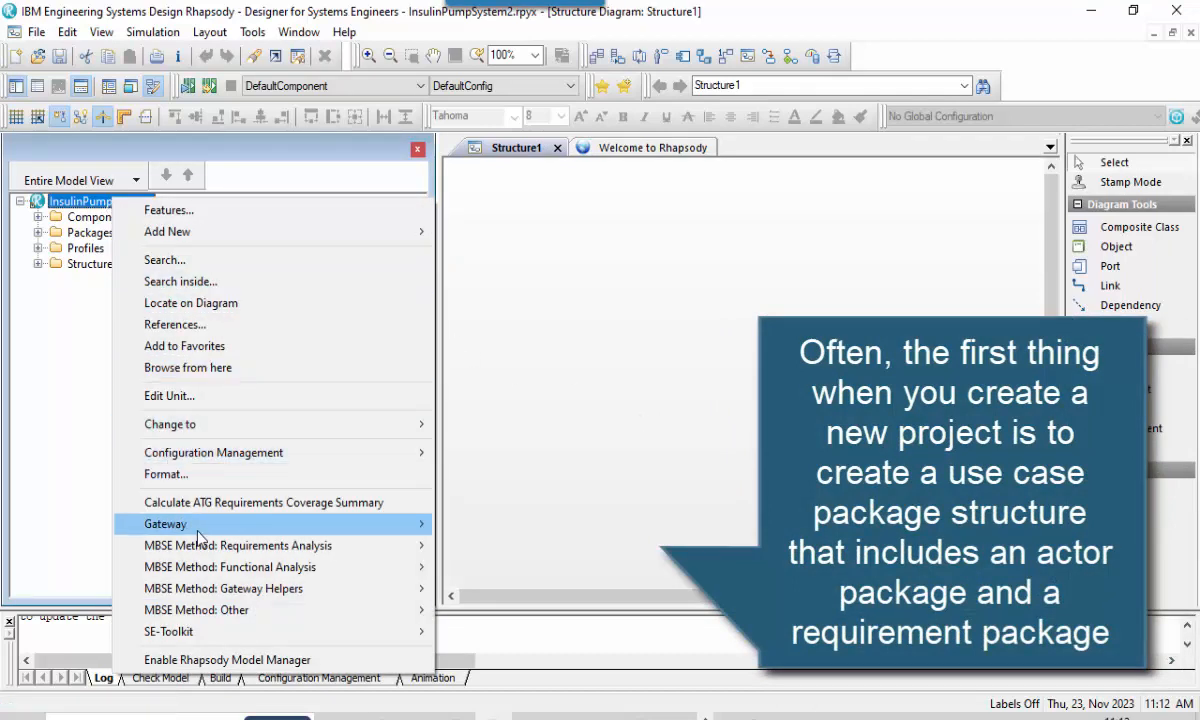
mouse_move(316, 549)
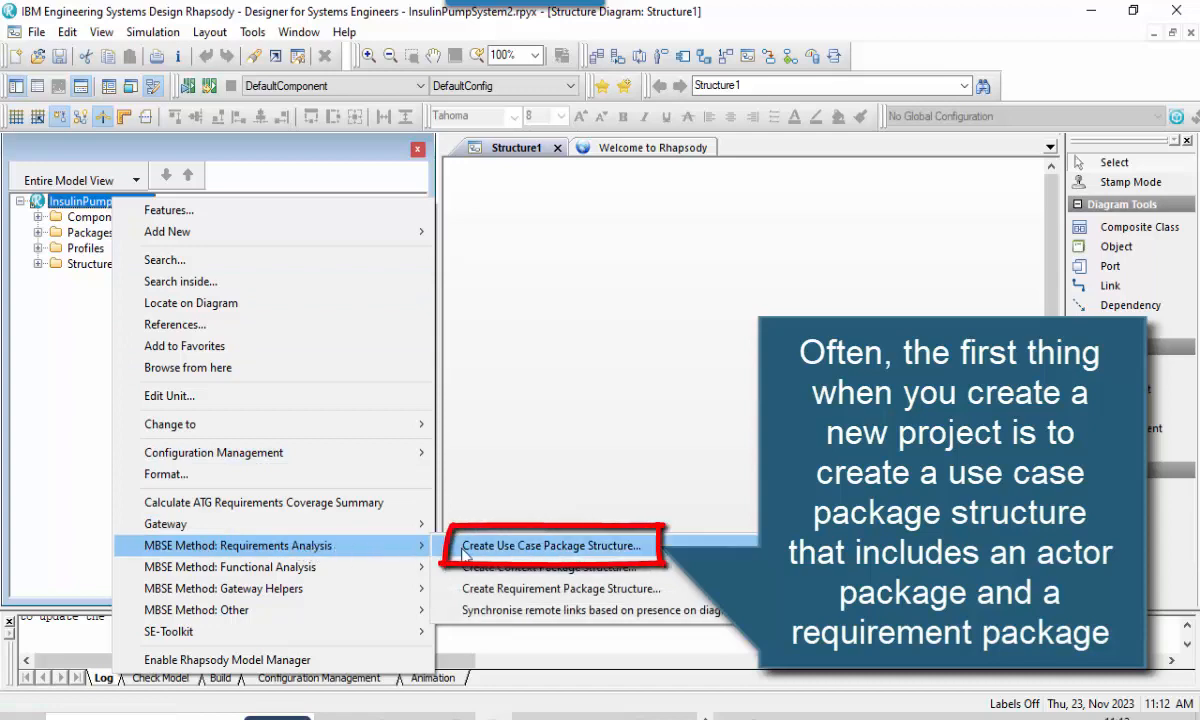
left_click(450, 548)
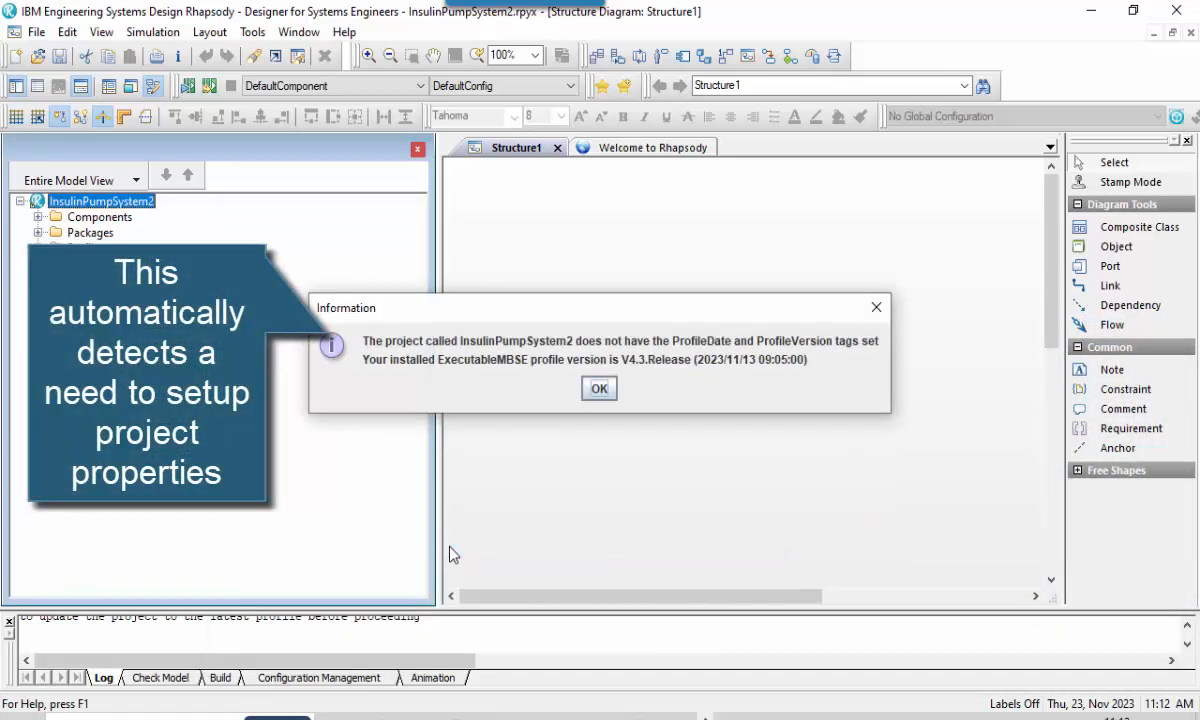
left_click(603, 390)
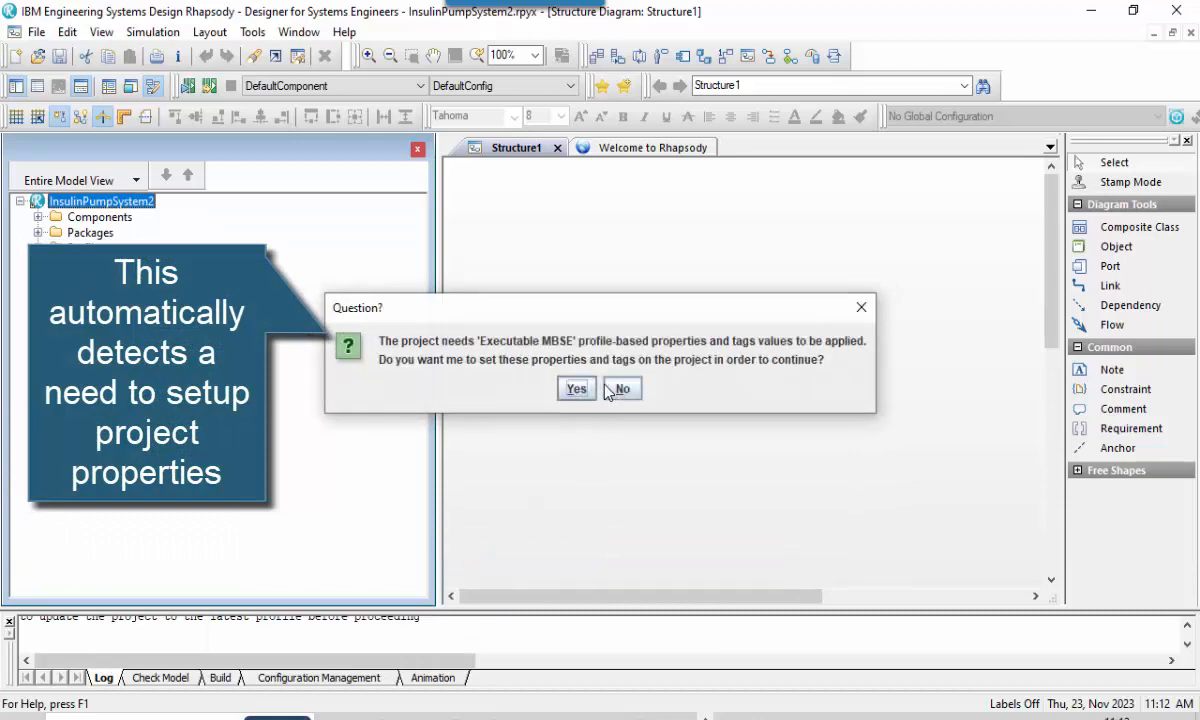
left_click(577, 390)
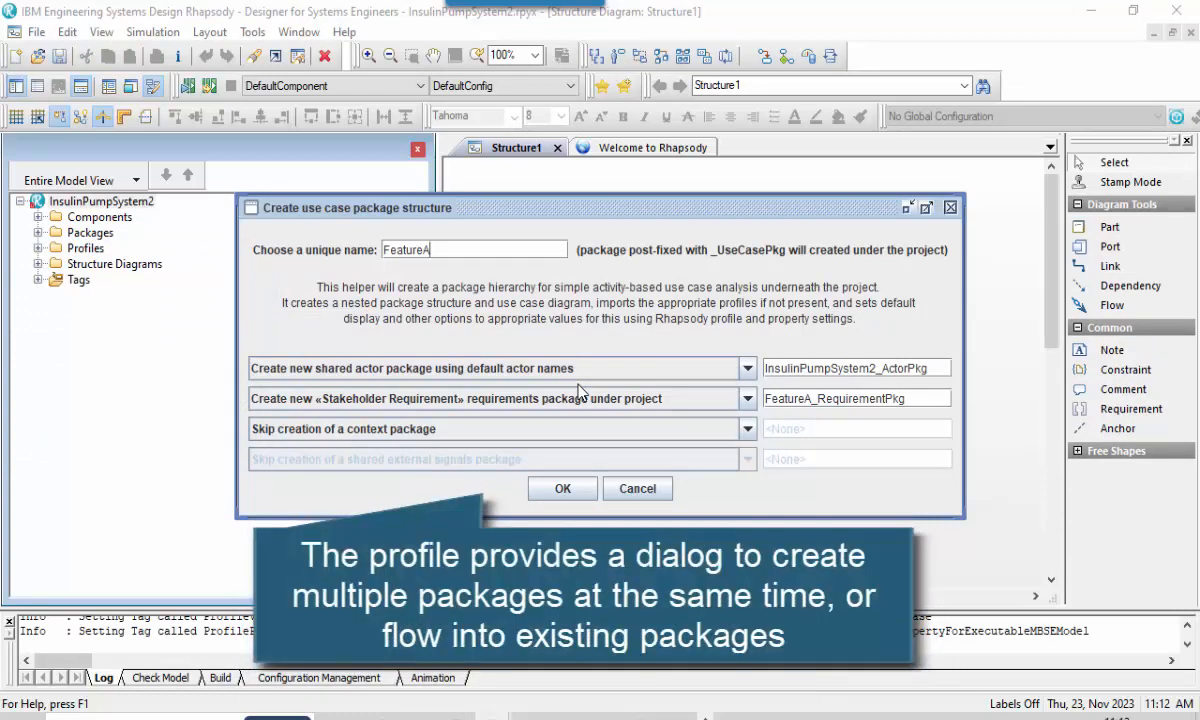
Set the unique name for the use case package to InsulinPumpSystem and the actor package name to InsulinPumpSystem_ActorPkg.
left_click_drag(430, 251, 343, 254)
type("I")
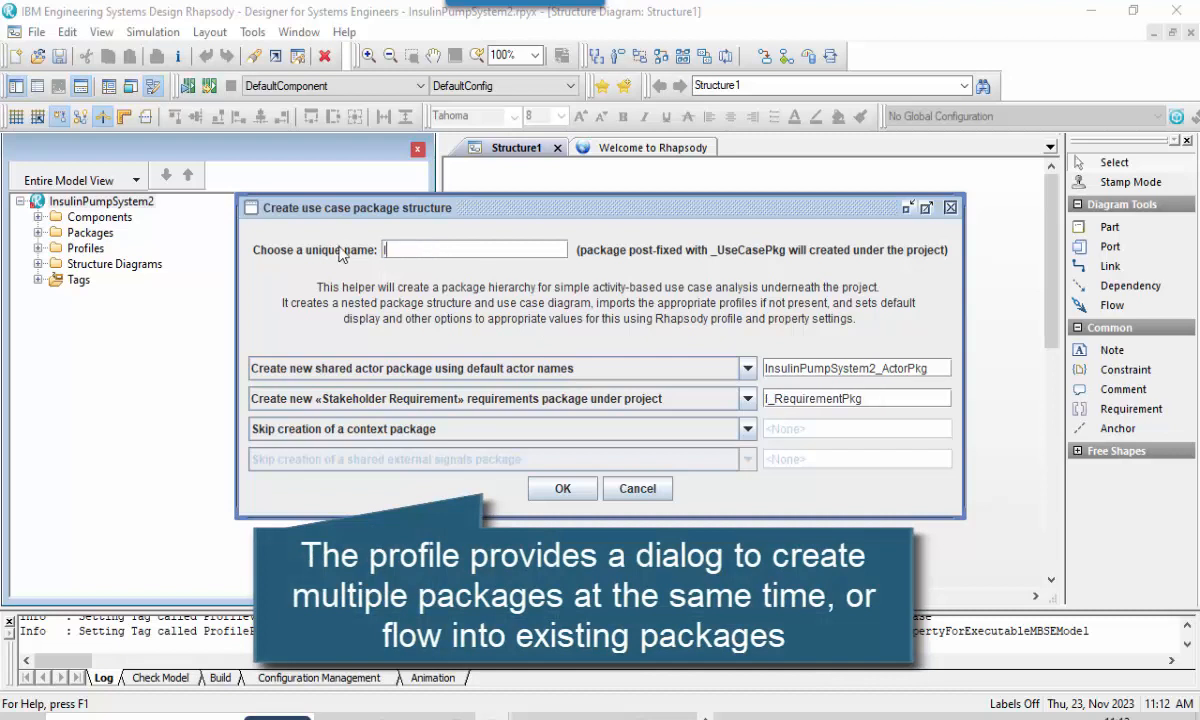
type("nsuli")
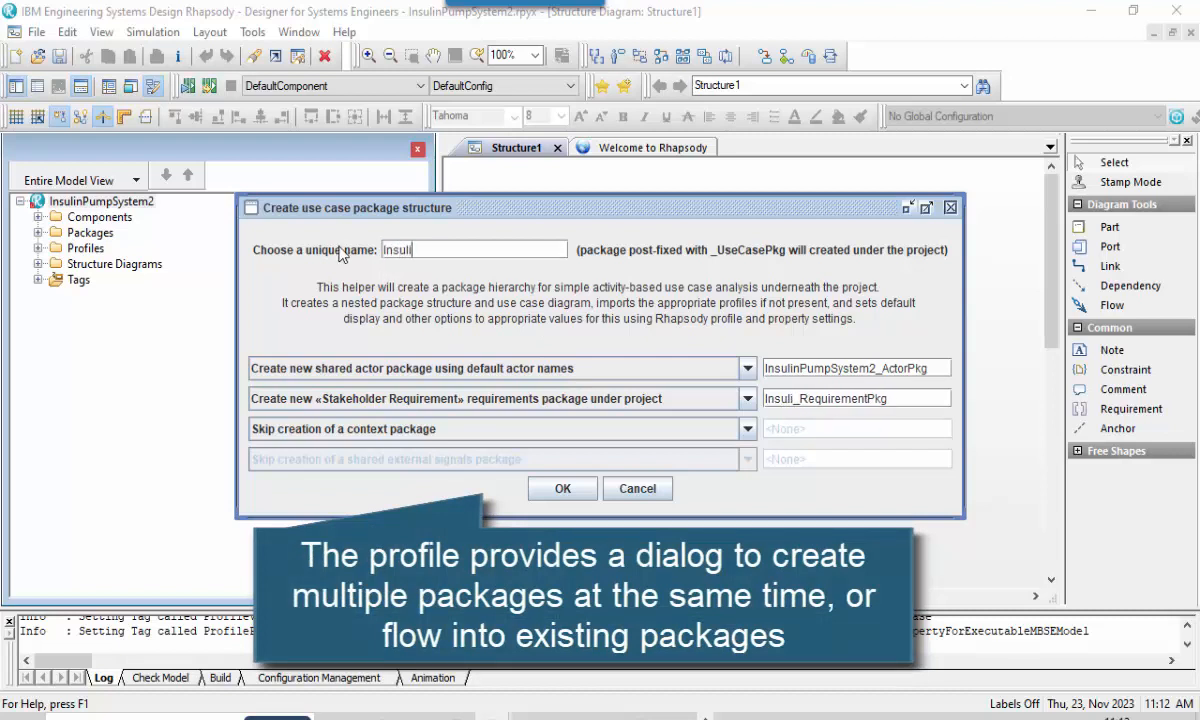
type("nPumpSystem")
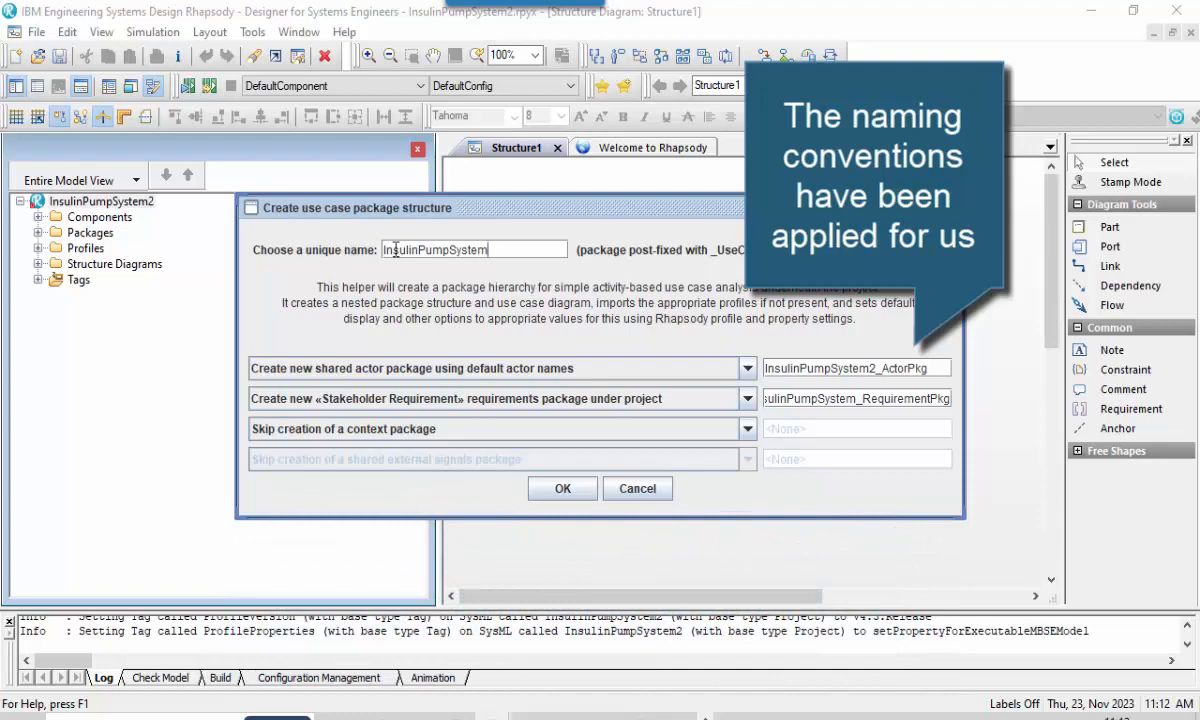
left_click(877, 369)
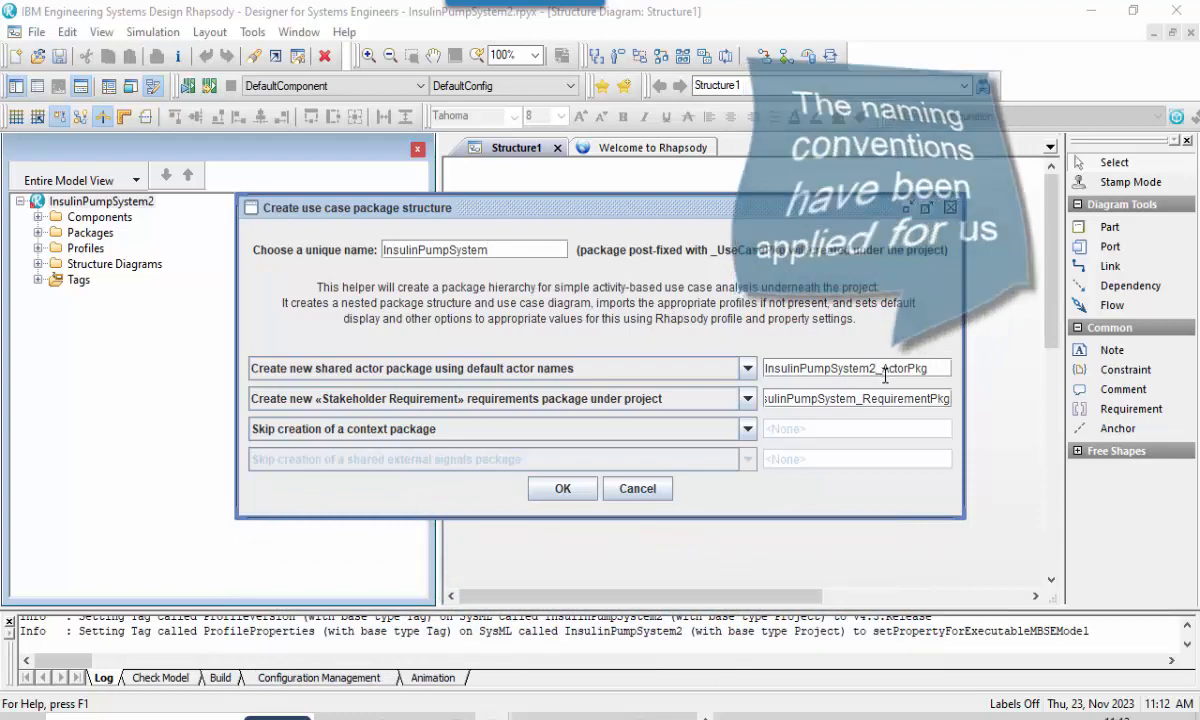
key("BackSpace")
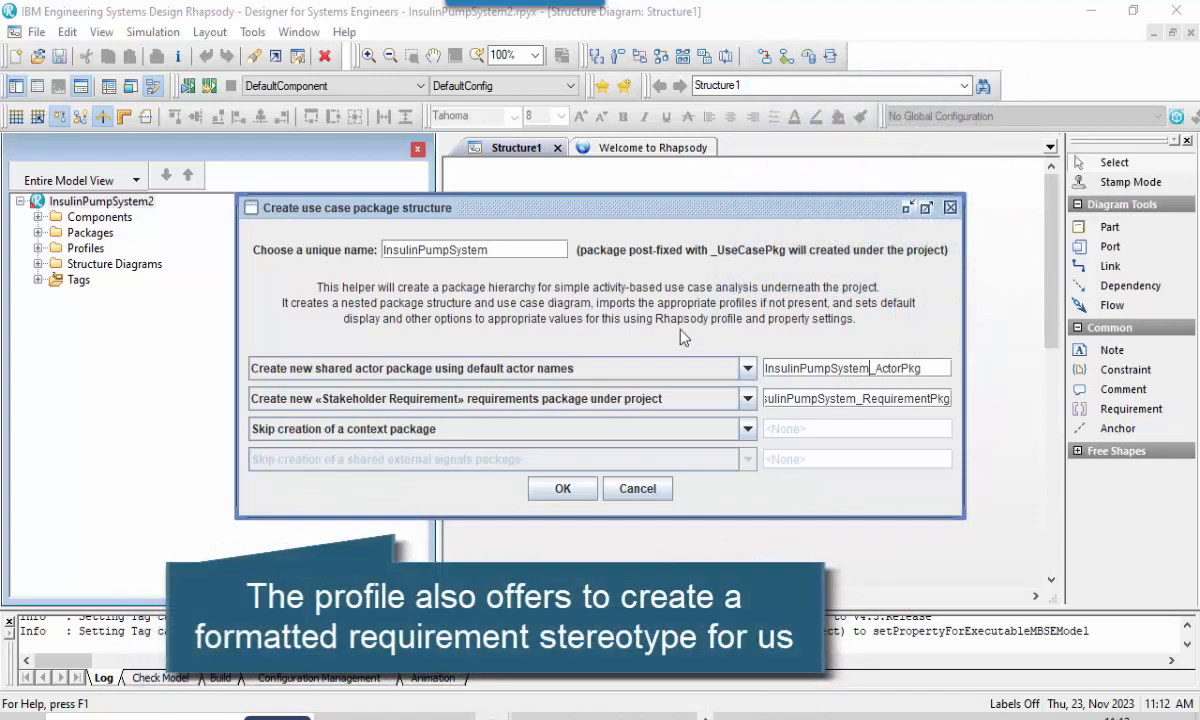
Keep the new «Stakeholder Requirement» requirements package under the project and create the package structure.
left_click(707, 400)
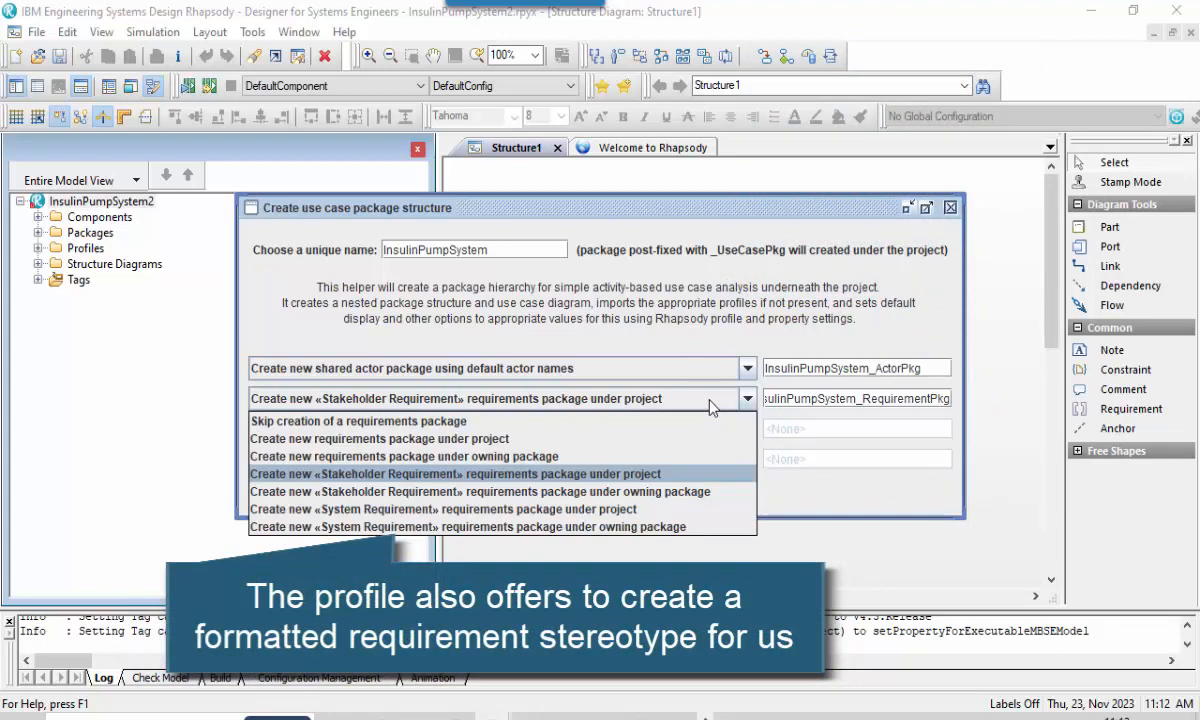
left_click(710, 405)
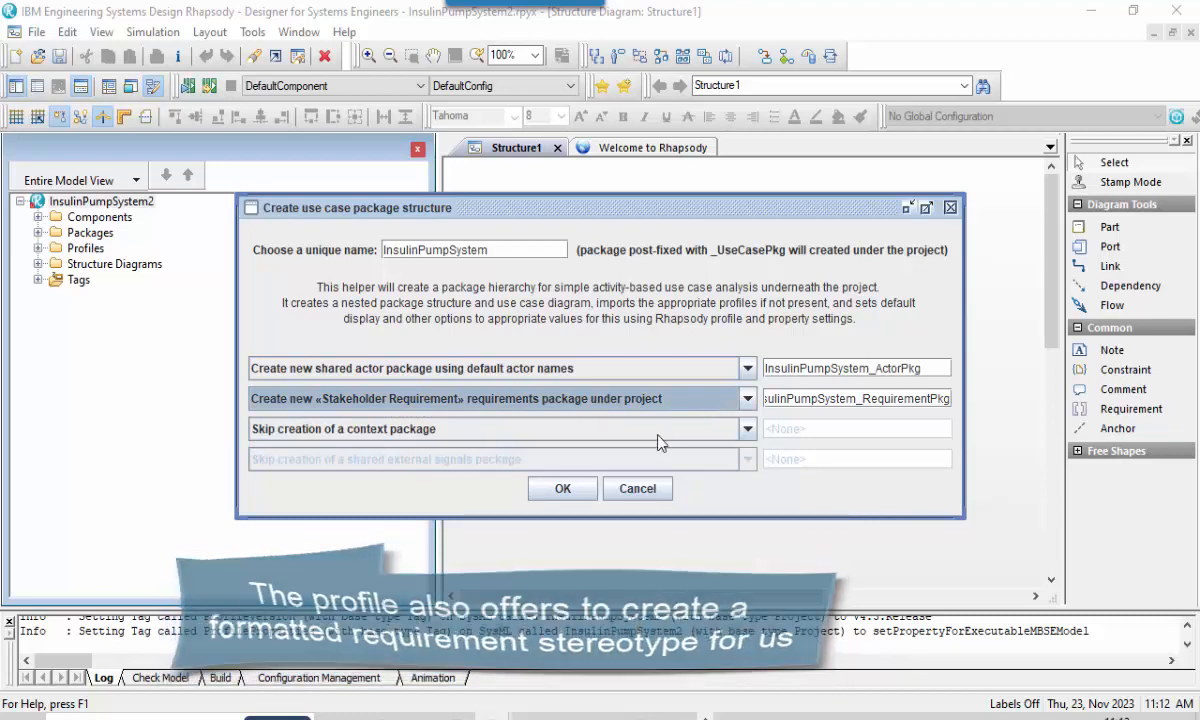
left_click(563, 488)
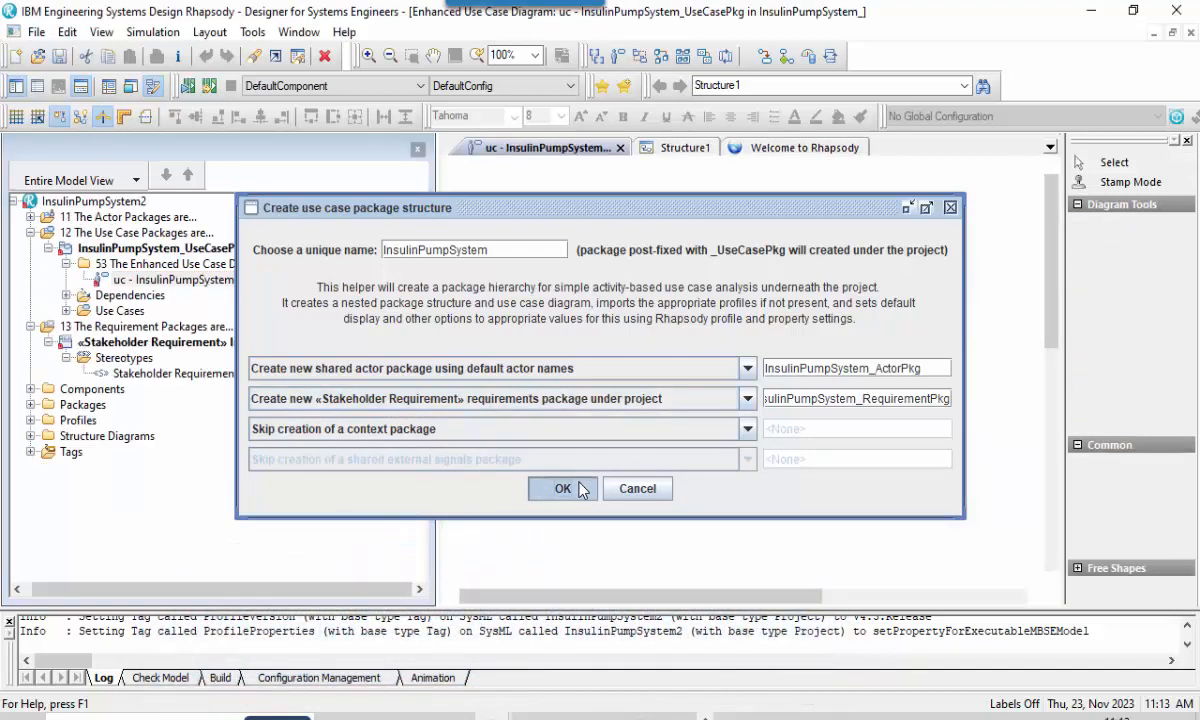
Rename the Stakeholder Requirement stereotype in the requirement package to "User Need".
left_click(180, 375)
left_click(186, 376)
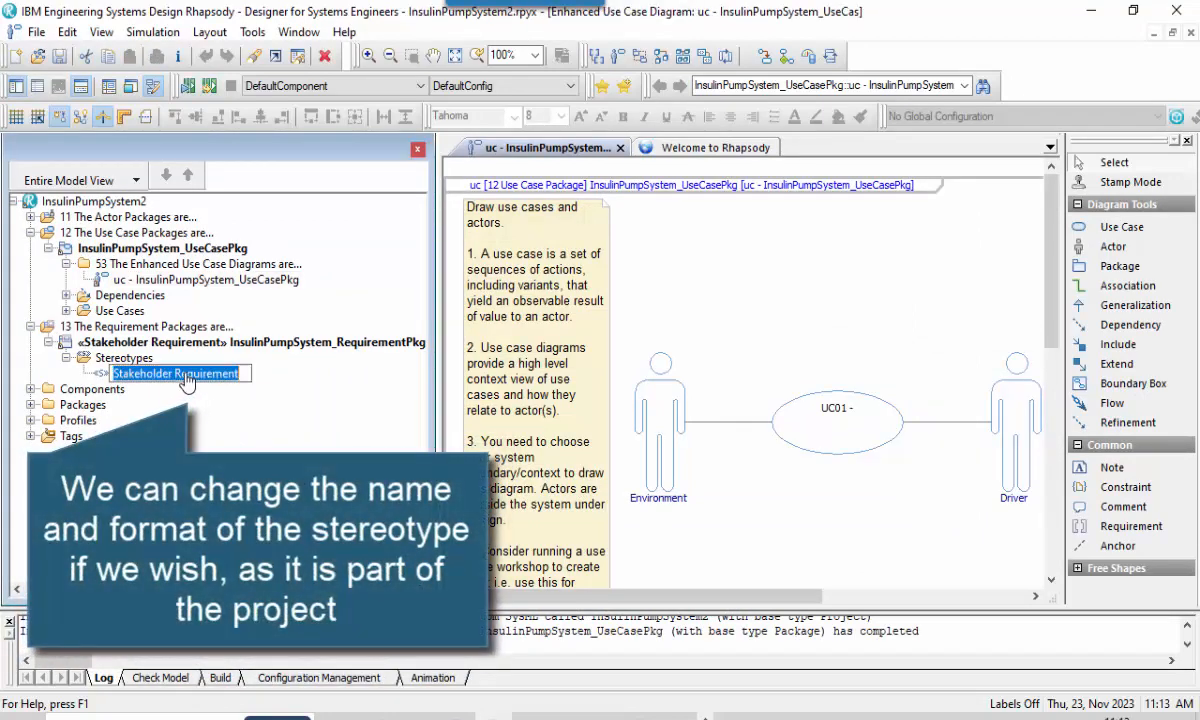
type("User Nee")
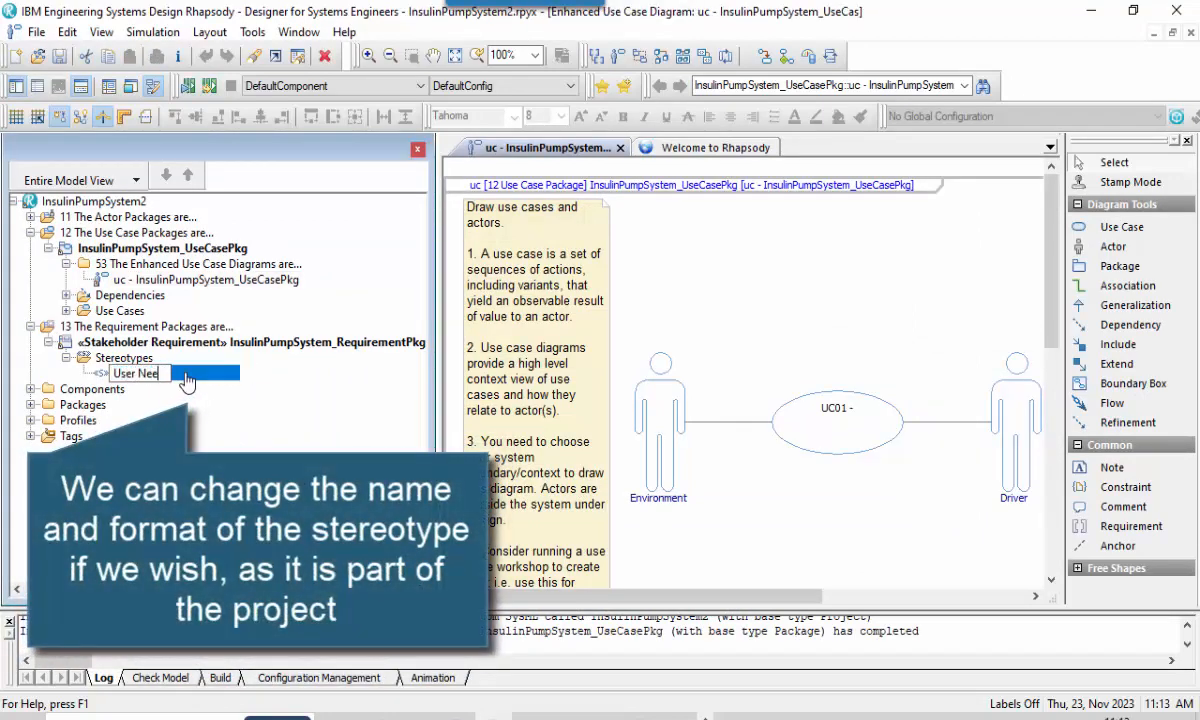
type("d")
key("Return")
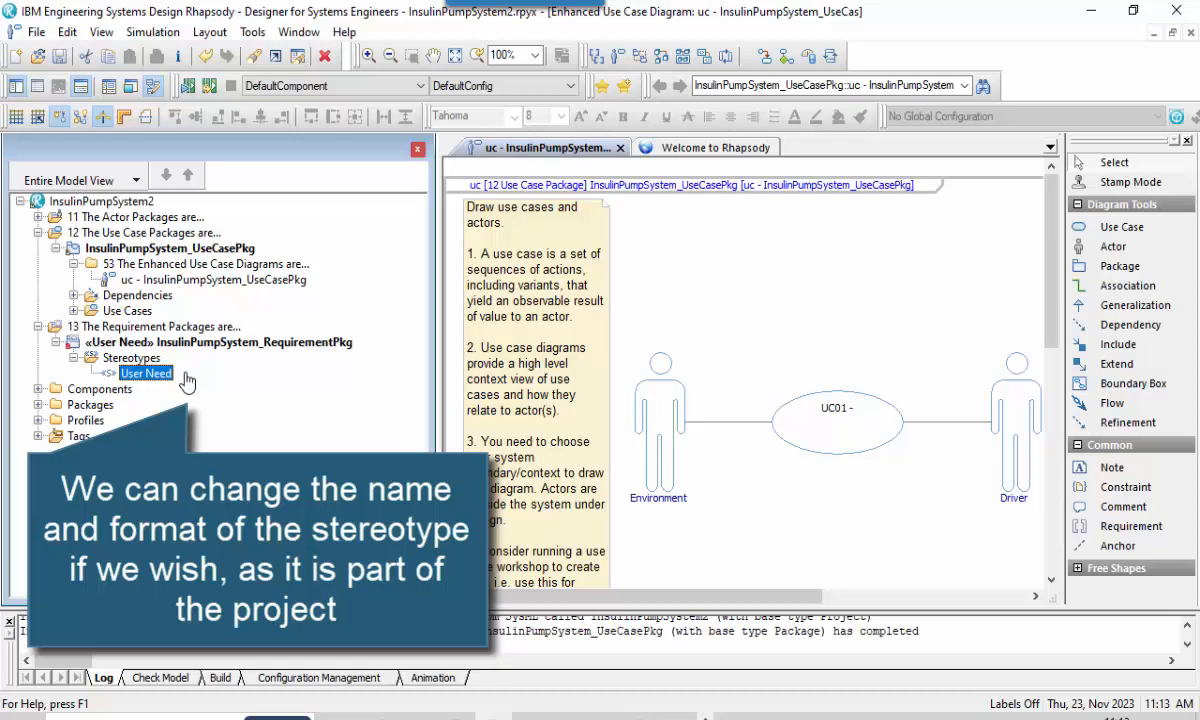
Rename the Driver actor in the use case diagram to "Patient".
left_click(997, 500)
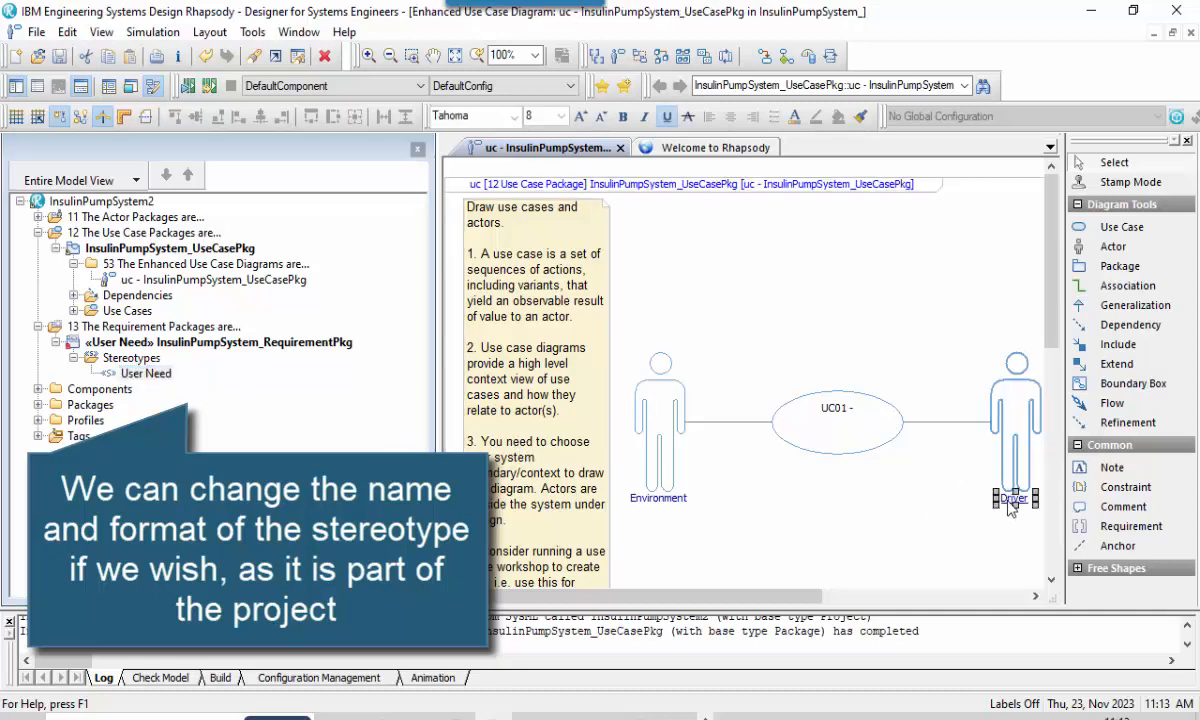
left_click(1008, 499)
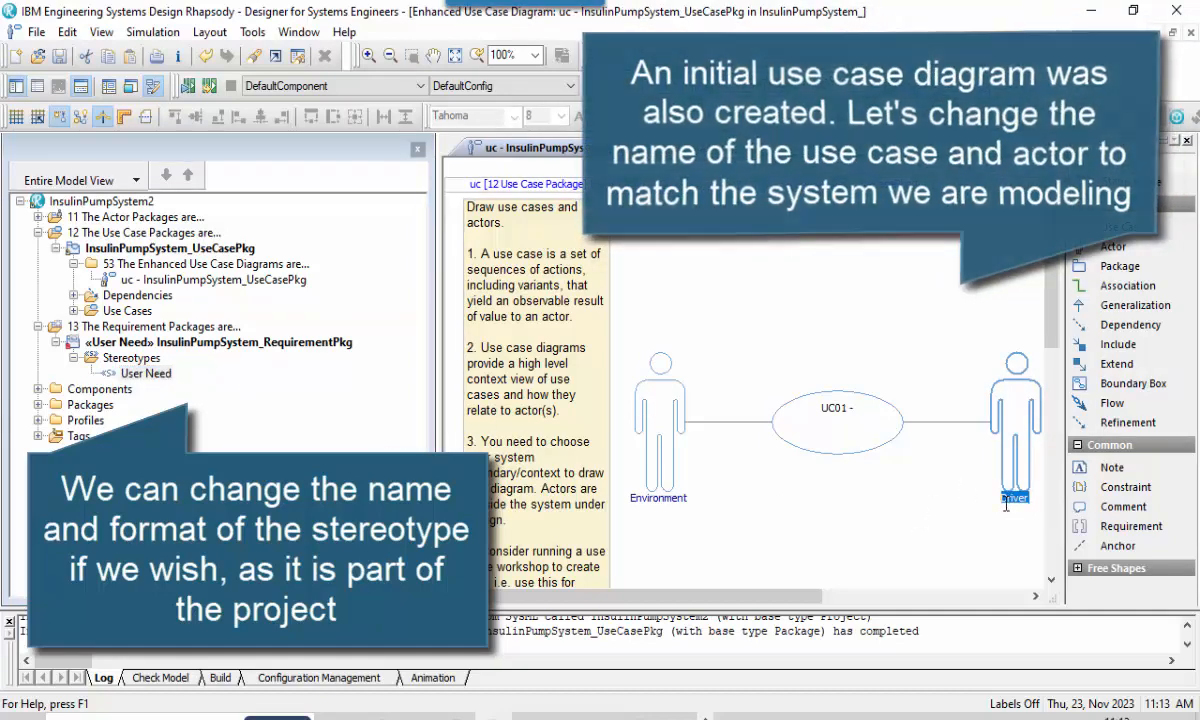
type("Pati")
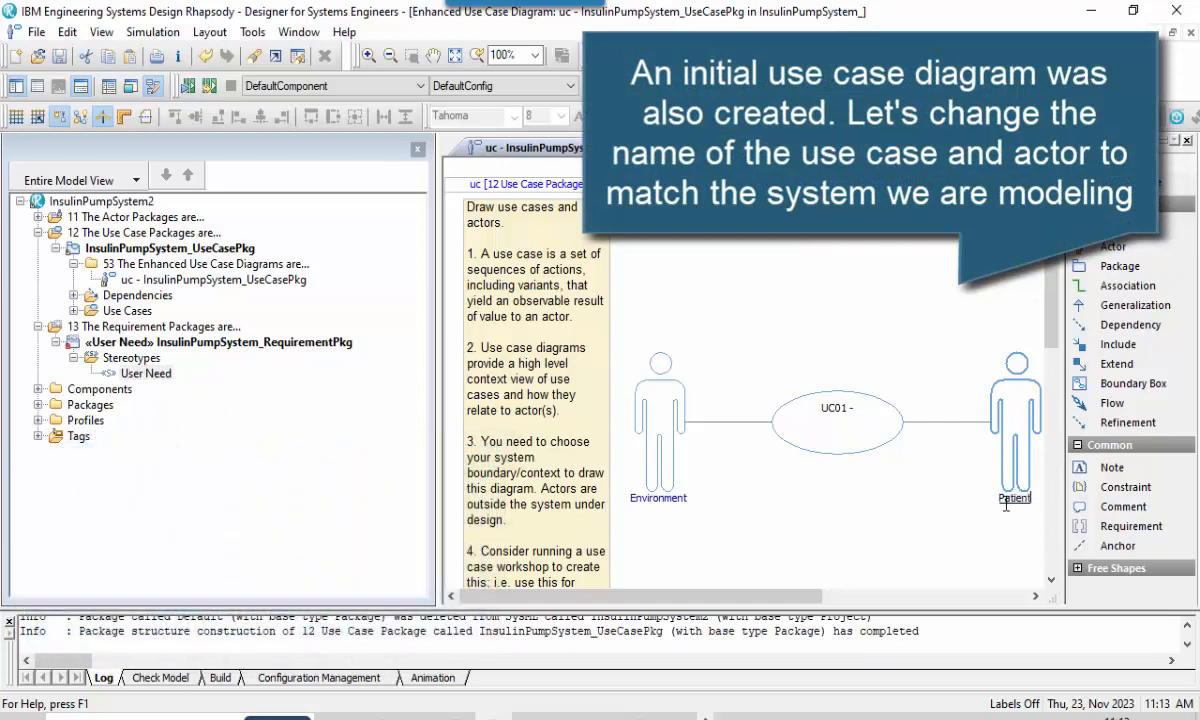
type("ent")
left_click(978, 508)
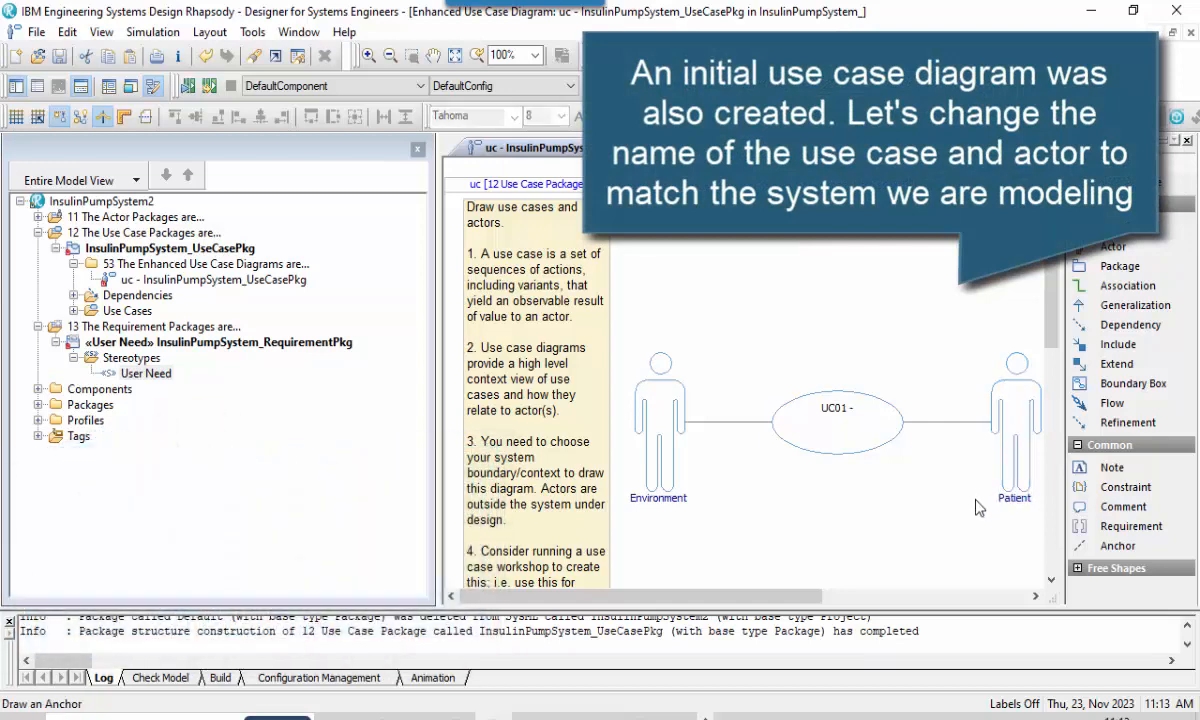
Rename the use case UC01 to "Manage blood glucose" and expand the Use Cases of InsulinPumpSystem_UseCasePkg in the model tree.
left_click(838, 410)
left_click(838, 416)
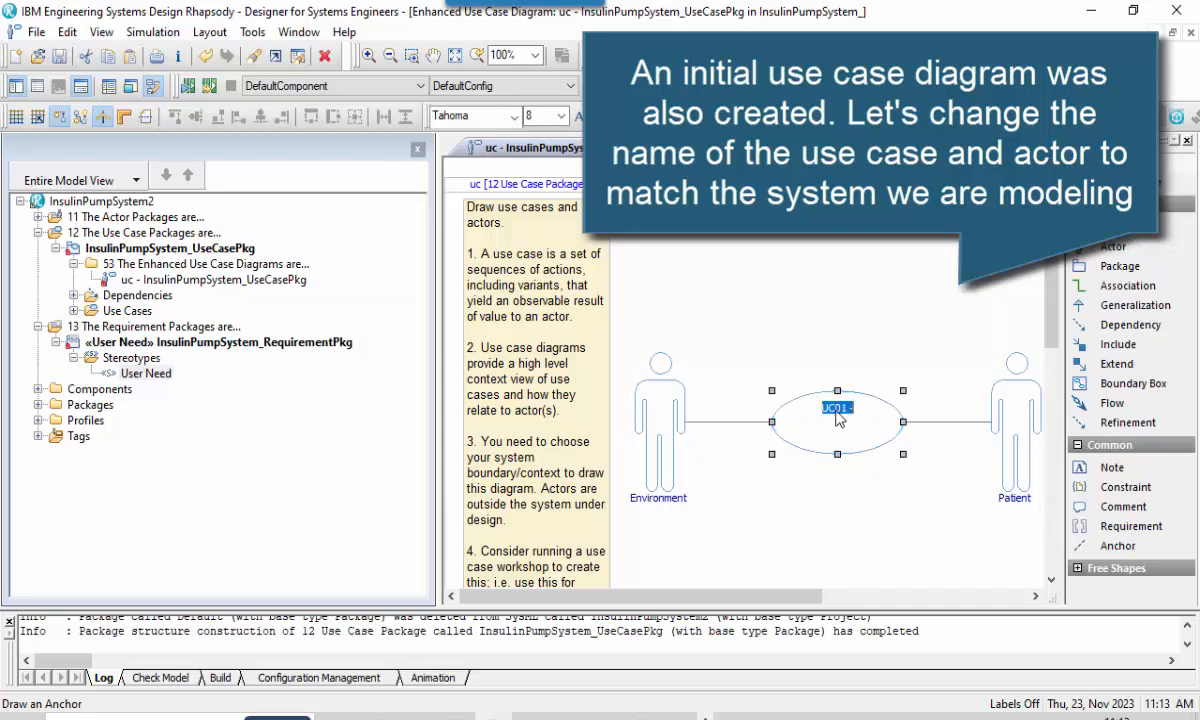
type("Manage blood g")
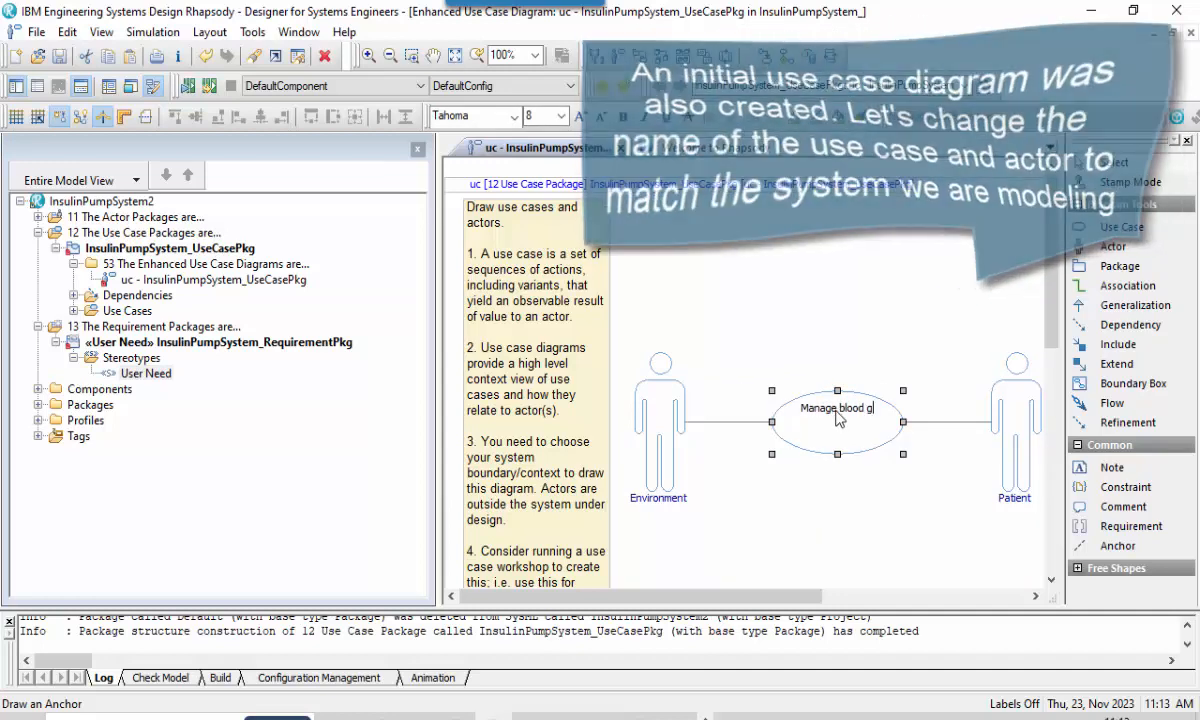
type("lucose")
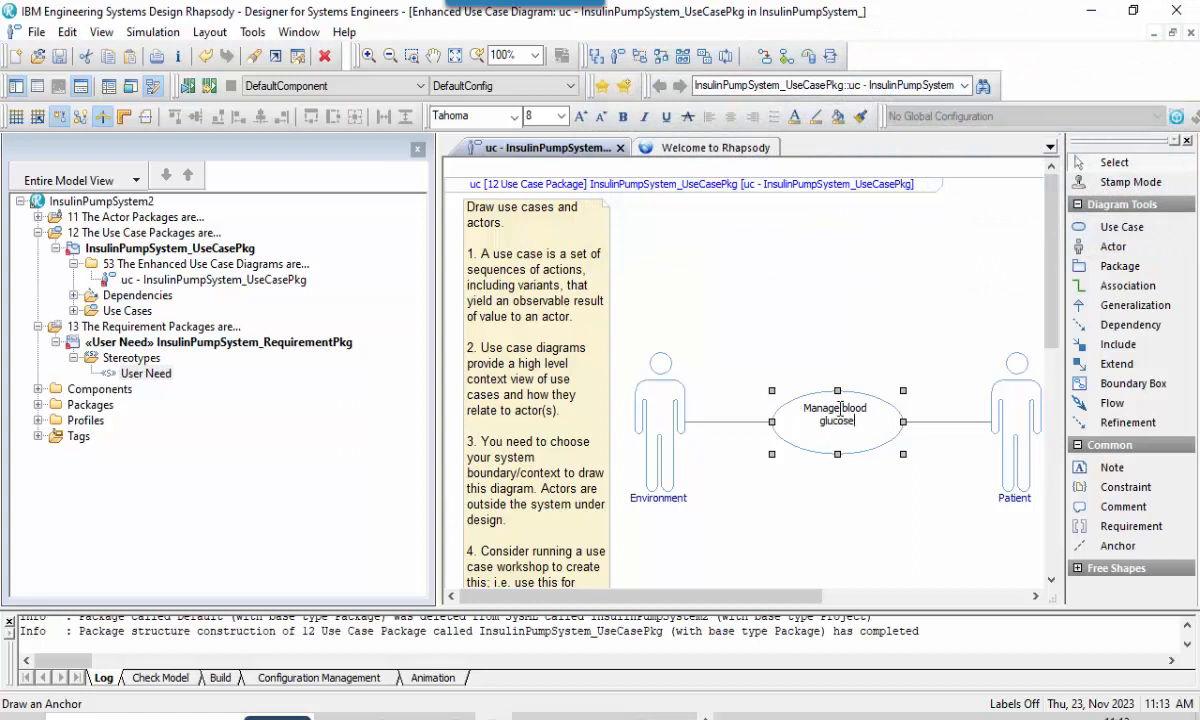
left_click(905, 365)
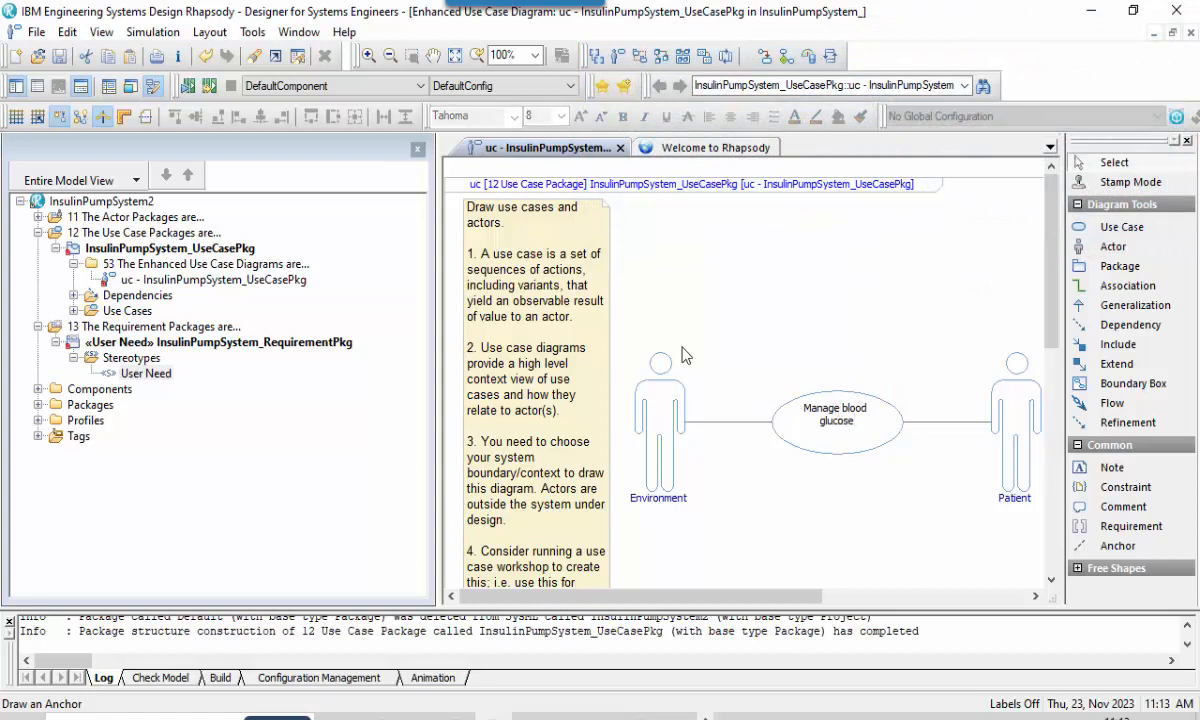
left_click(70, 318)
left_click(73, 311)
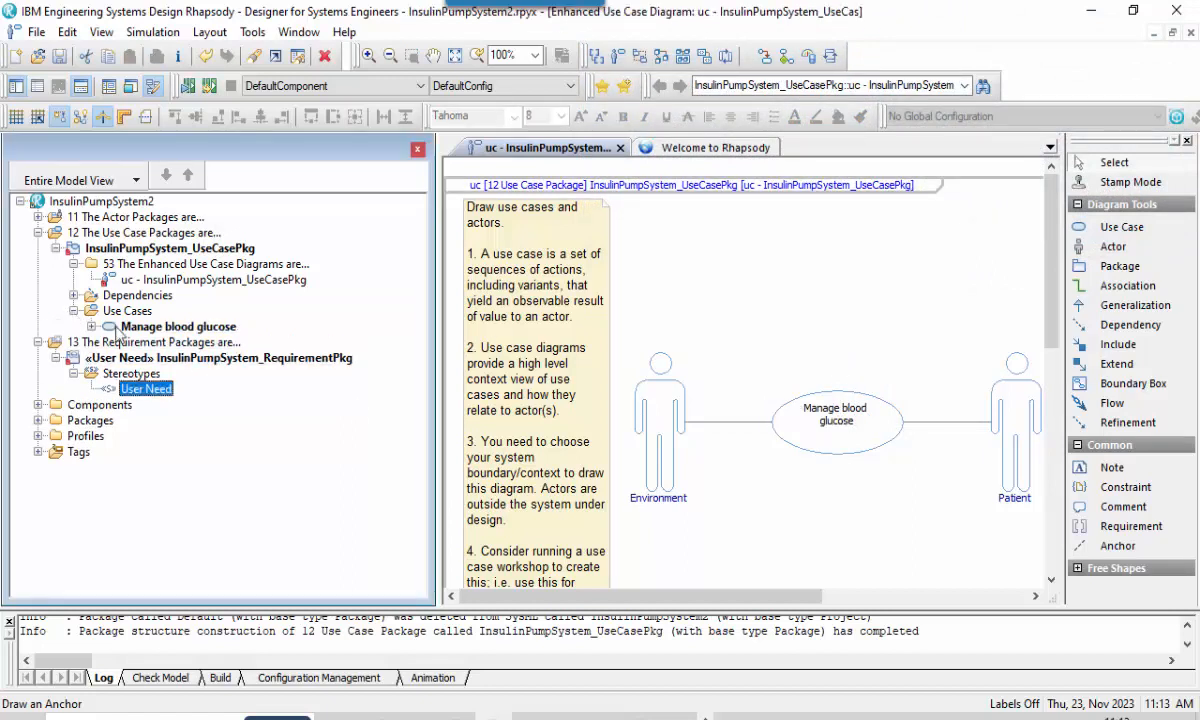
left_click(790, 540)
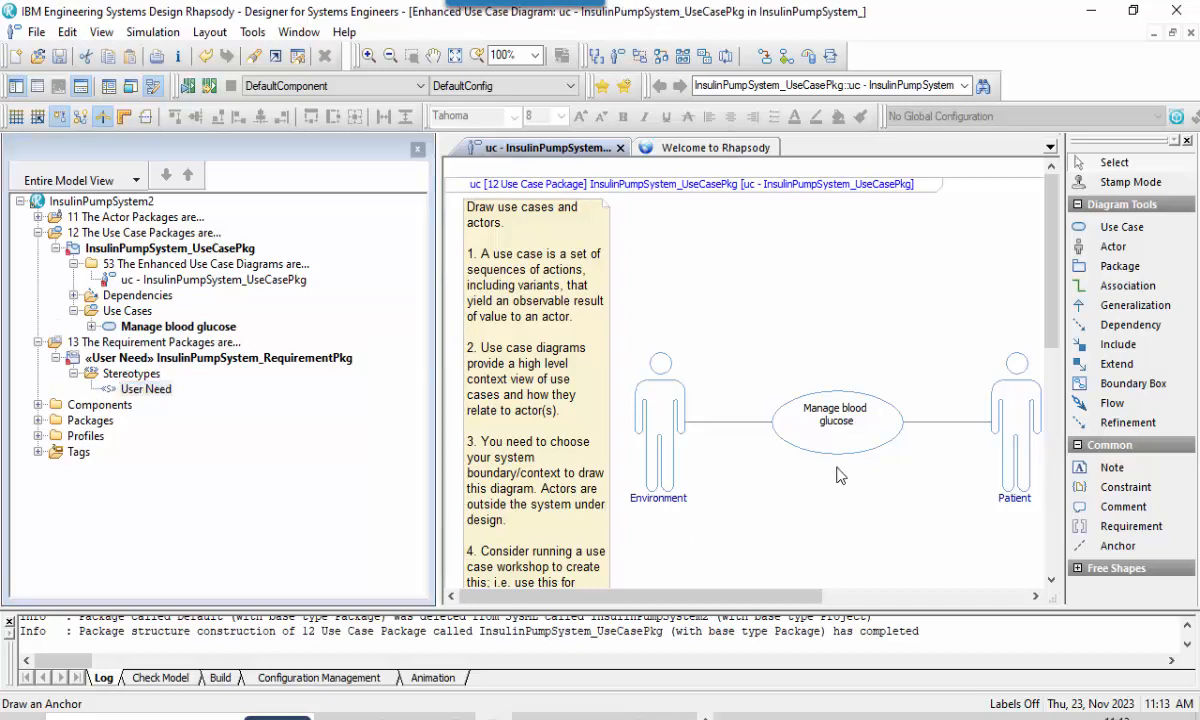
Create a new requirement from the Manage blood glucose use case with the requirements analysis helper and place it below the Patient actor.
right_click(860, 446)
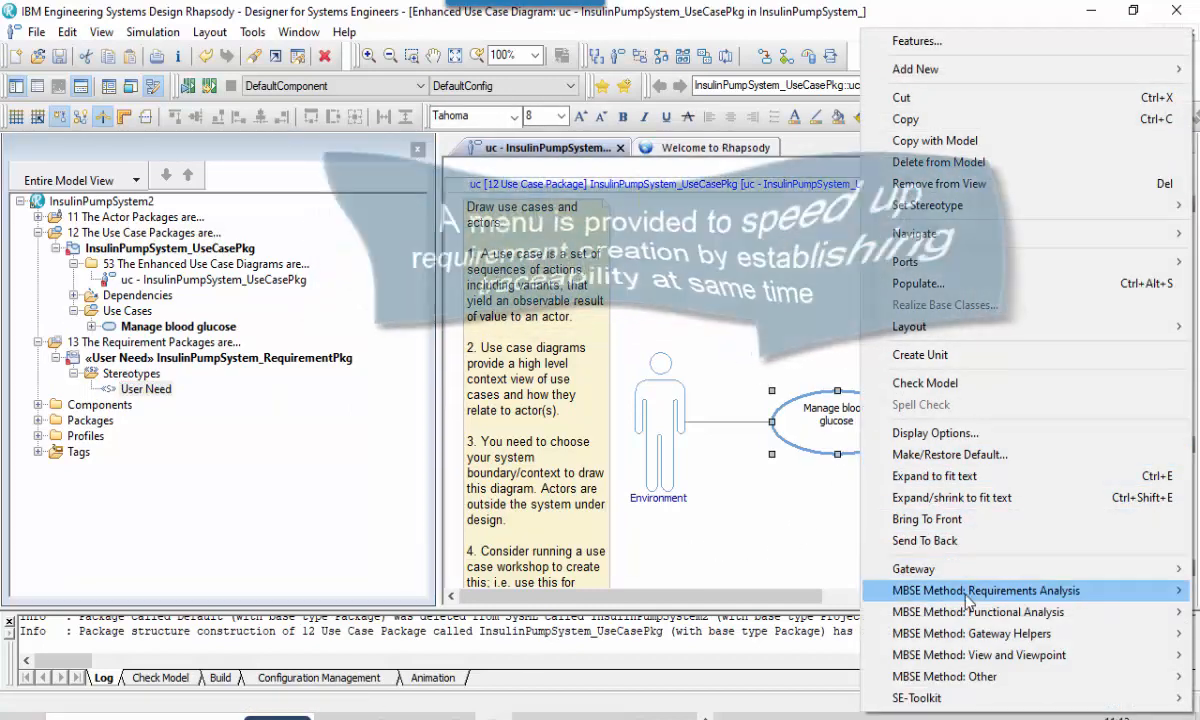
mouse_move(967, 598)
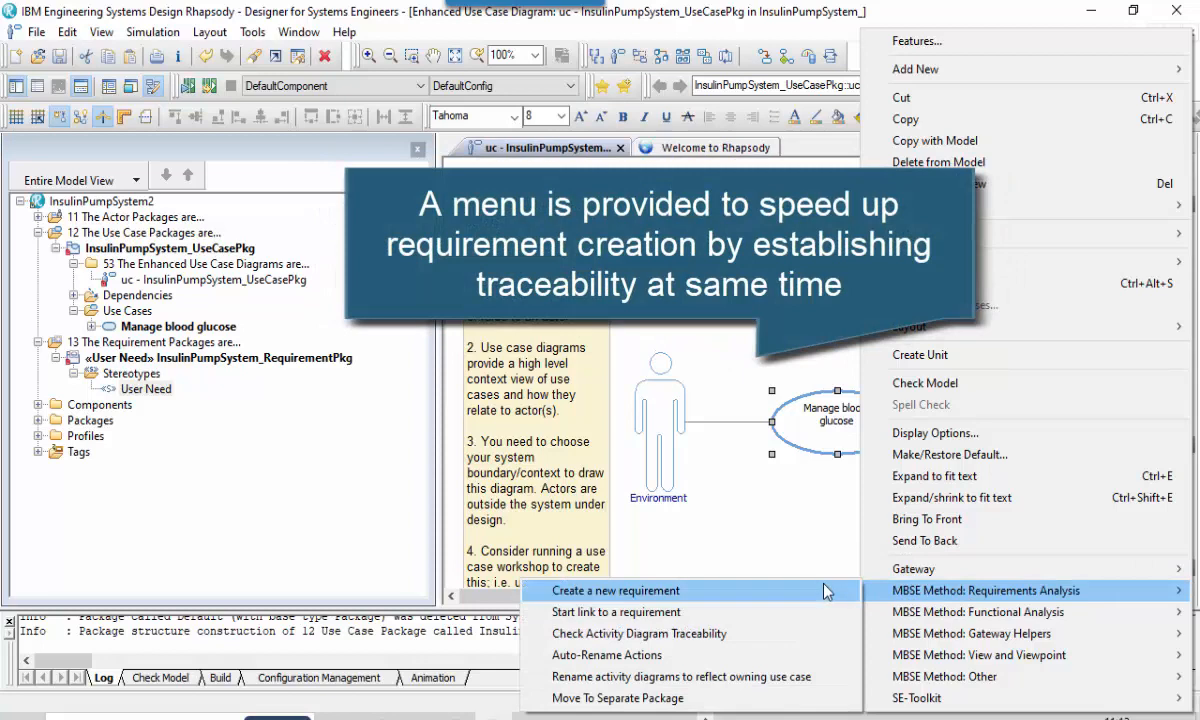
left_click(824, 591)
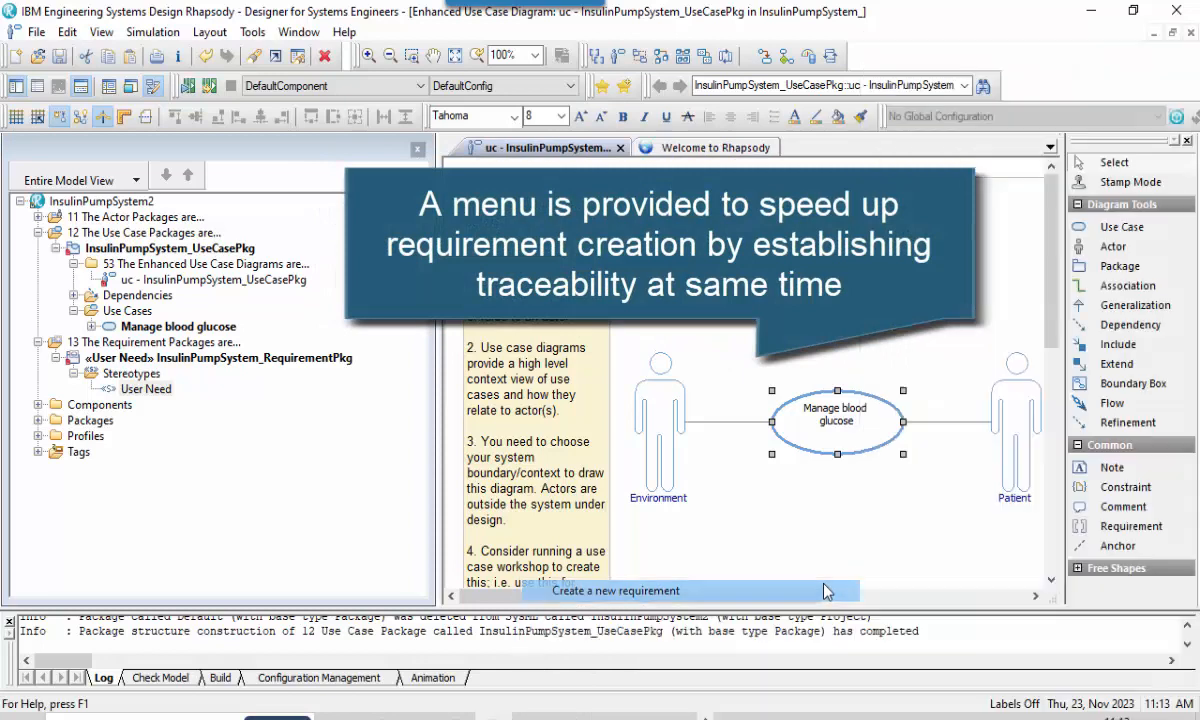
left_click_drag(819, 596, 927, 597)
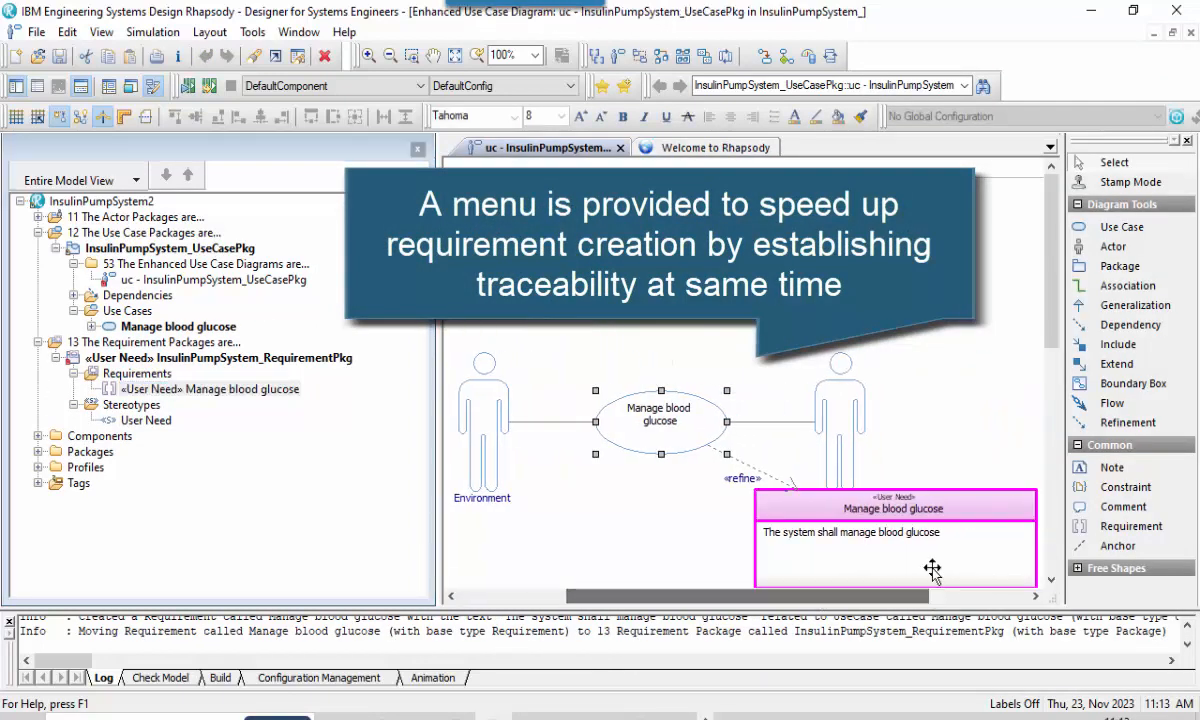
left_click_drag(932, 540, 892, 570)
Complete the requirement text as "The system shall manage blood glucose." and move the requirement above the Patient actor.
left_click(906, 565)
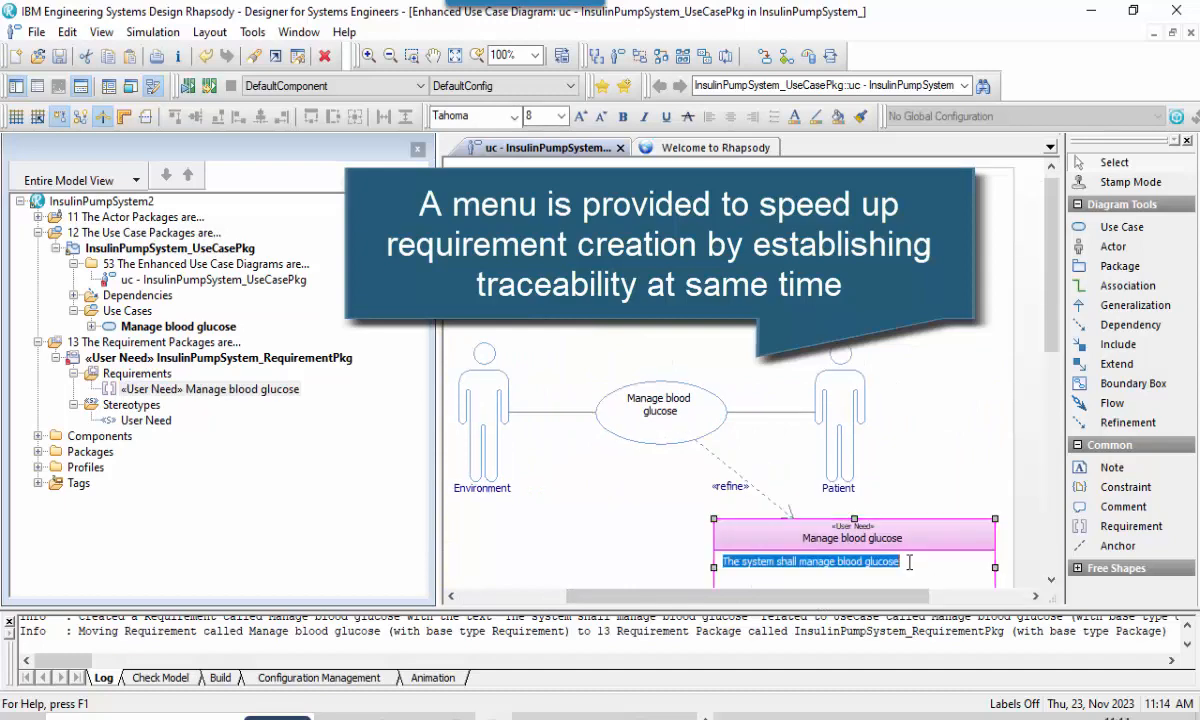
left_click(909, 562)
type(".")
left_click(874, 408)
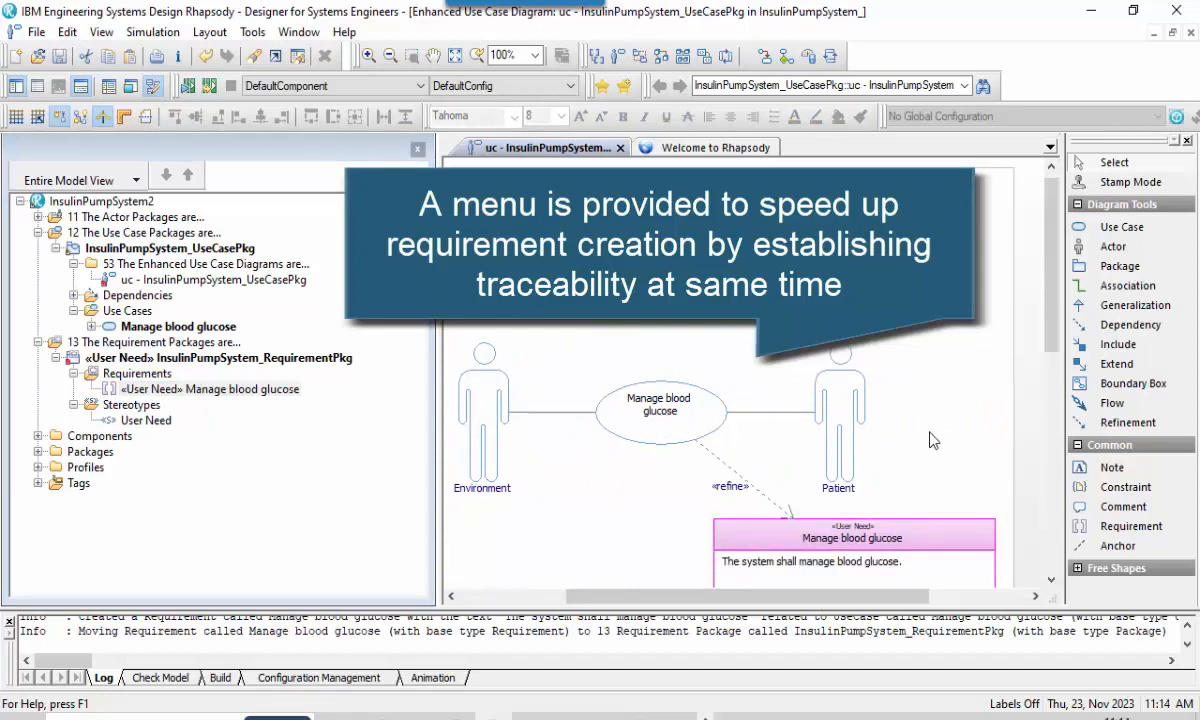
scroll(925, 450, "down", 1)
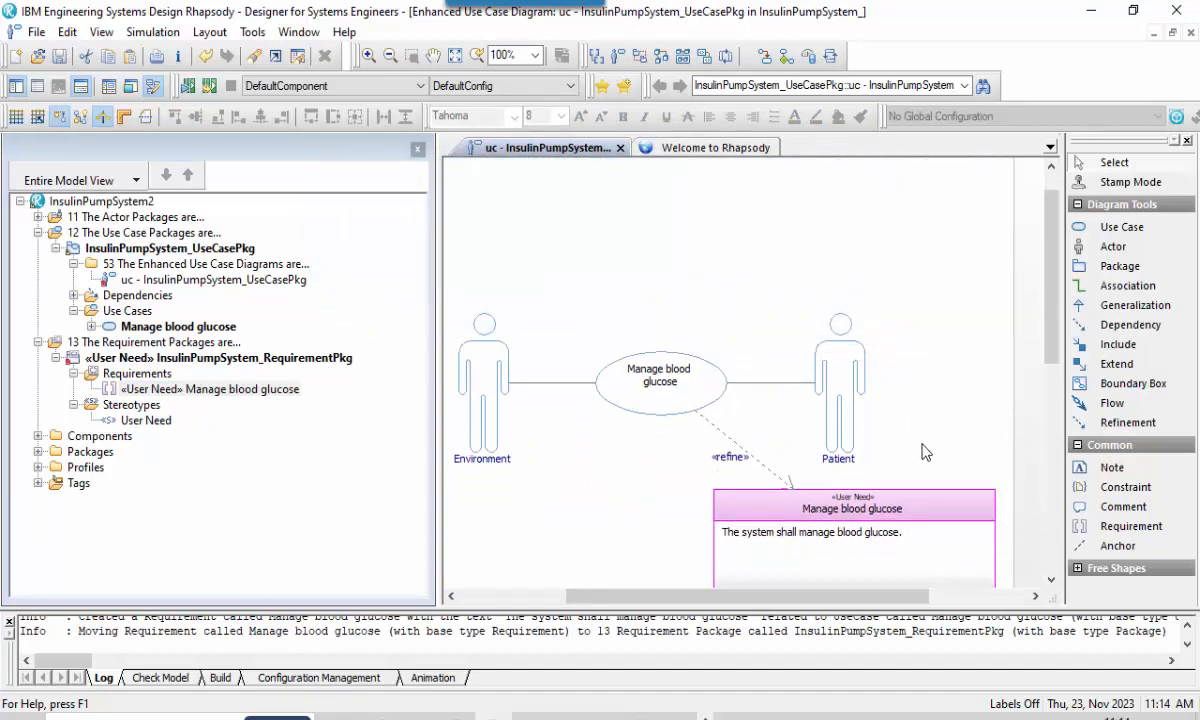
left_click_drag(876, 508, 903, 224)
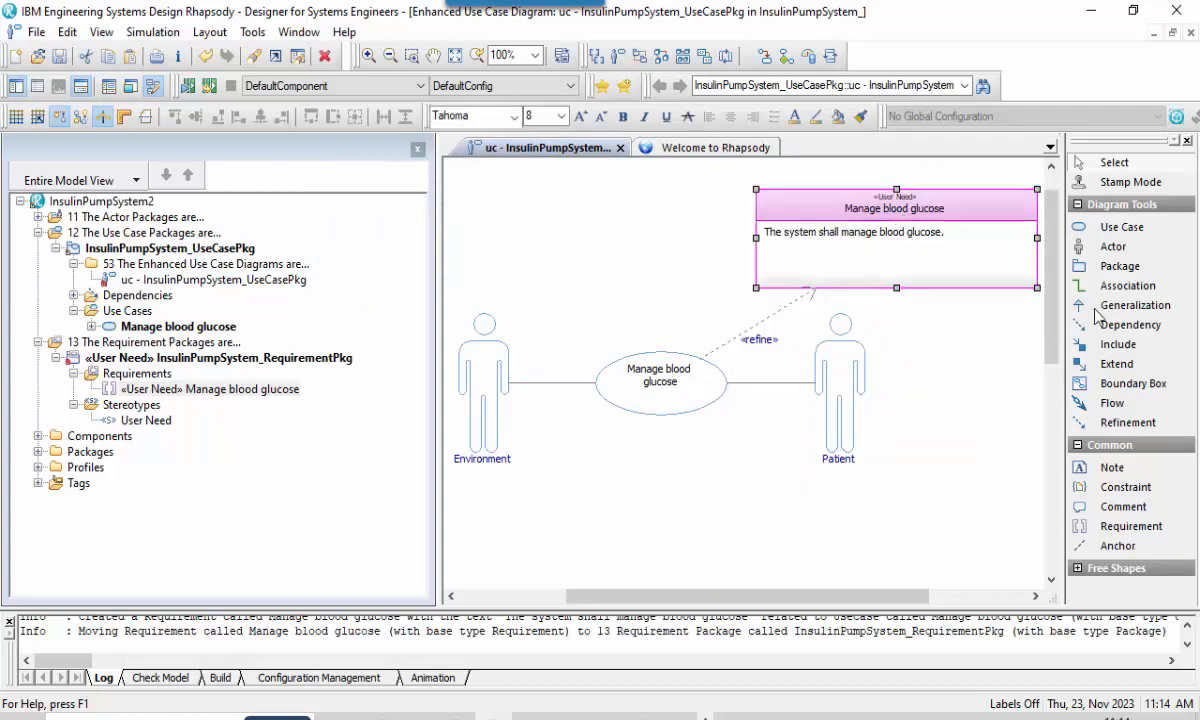
Add a use case named "Inform clinical decisions" below the Manage blood glucose use case.
left_click(1115, 227)
left_click(660, 480)
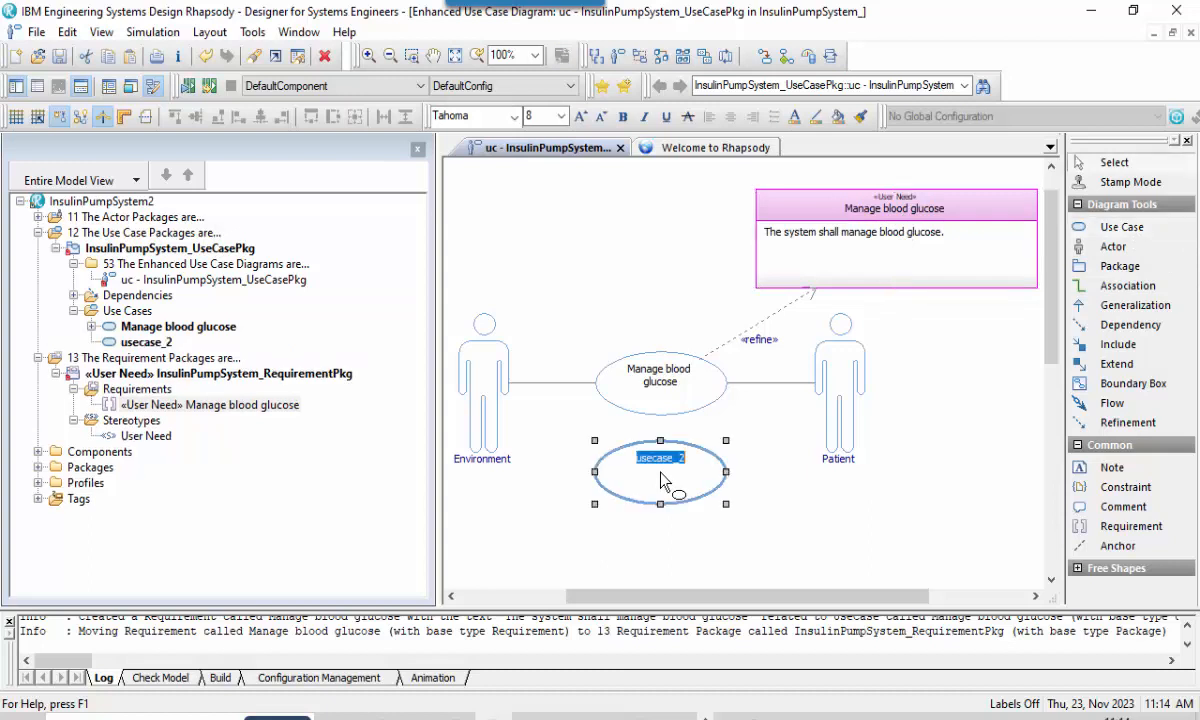
key("BackSpace")
type("Inform ")
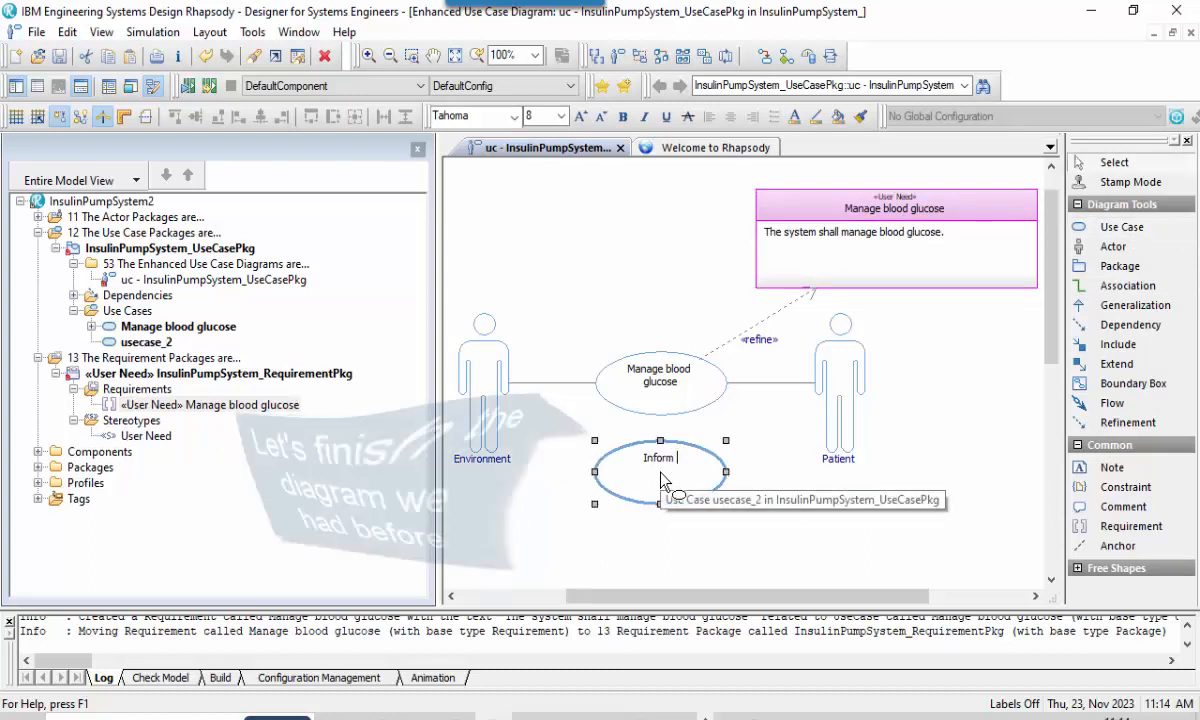
type("clinical decisions")
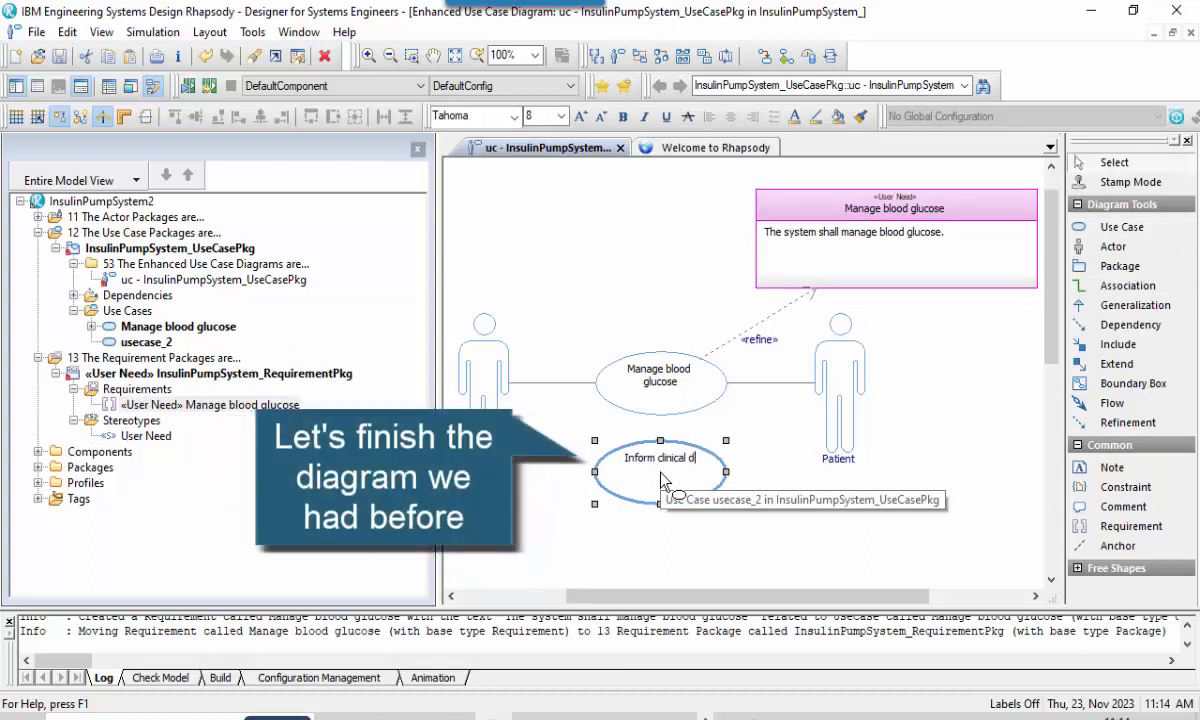
key("Return")
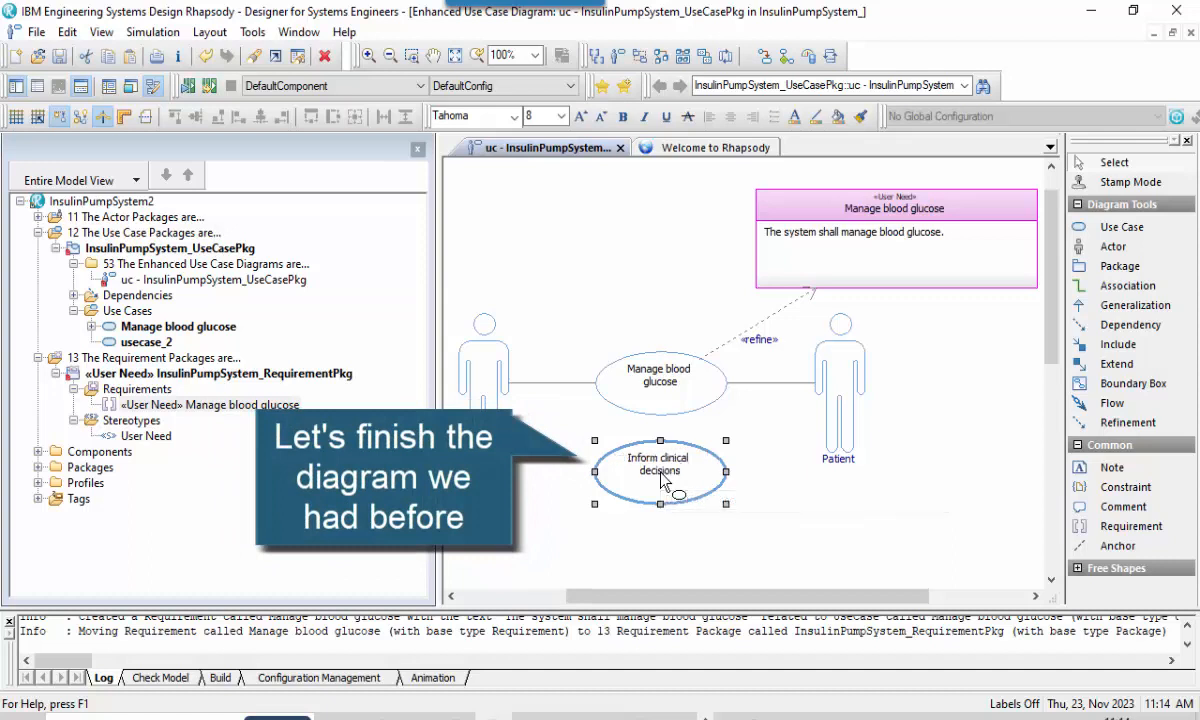
left_click(774, 492)
Add an actor named "Clinician" below Patient and draw an association between it and the Inform clinical decisions use case.
left_click(1108, 248)
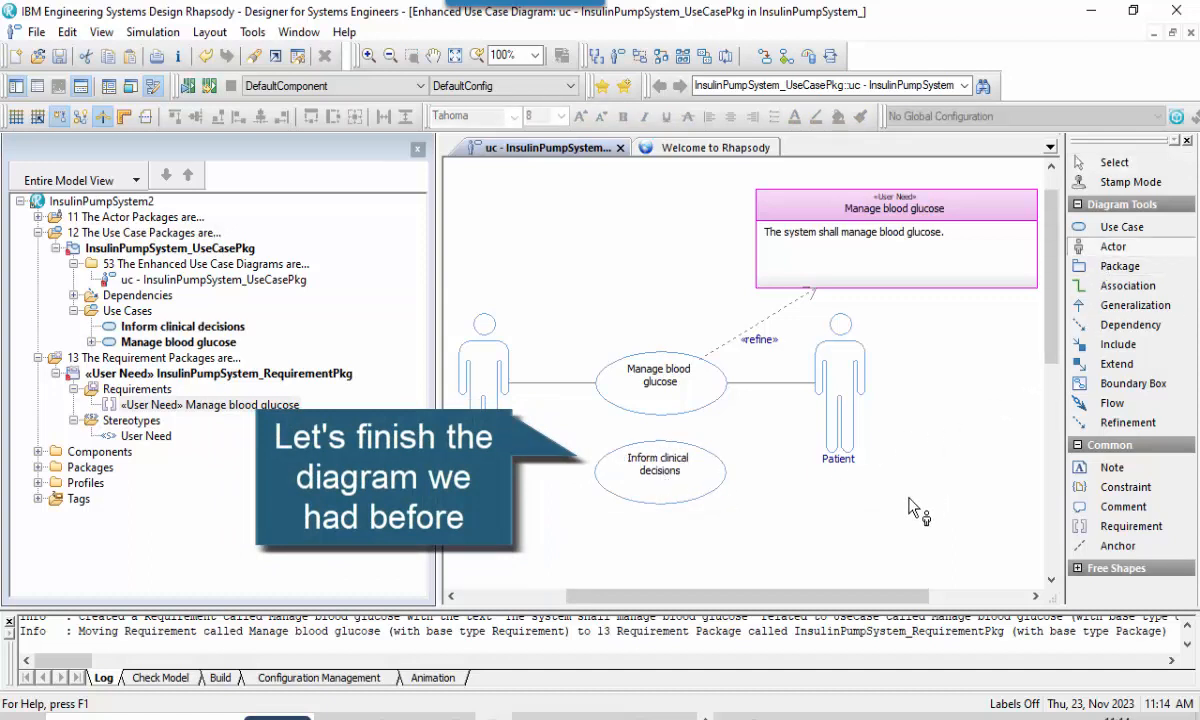
left_click(901, 505)
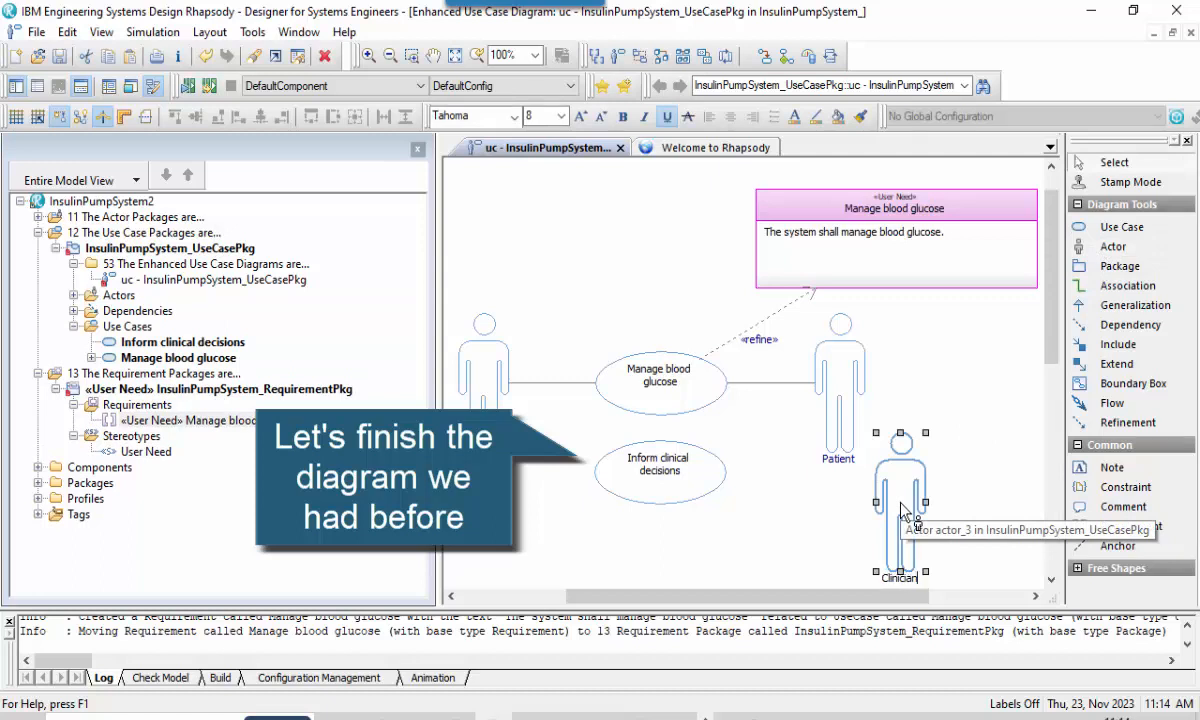
left_click(998, 415)
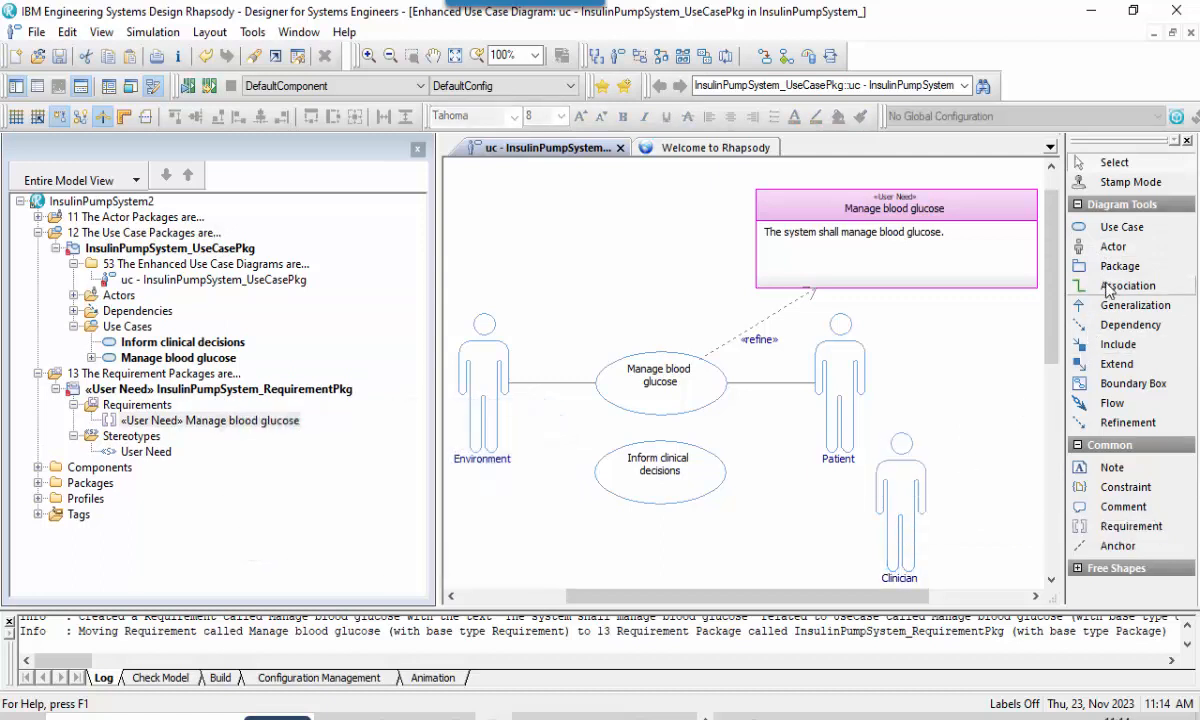
left_click(1108, 288)
left_click_drag(640, 440, 840, 465)
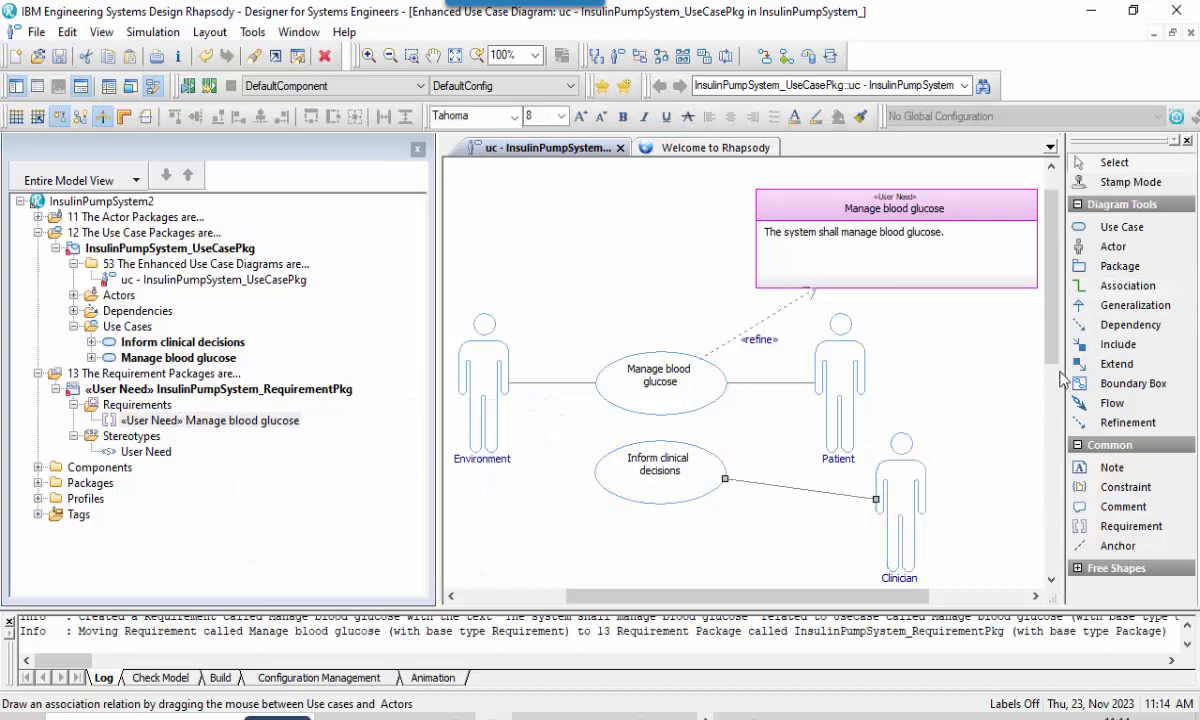
Draw a boundary box around both use cases and name it "Insulin Pump System".
left_click(1066, 381)
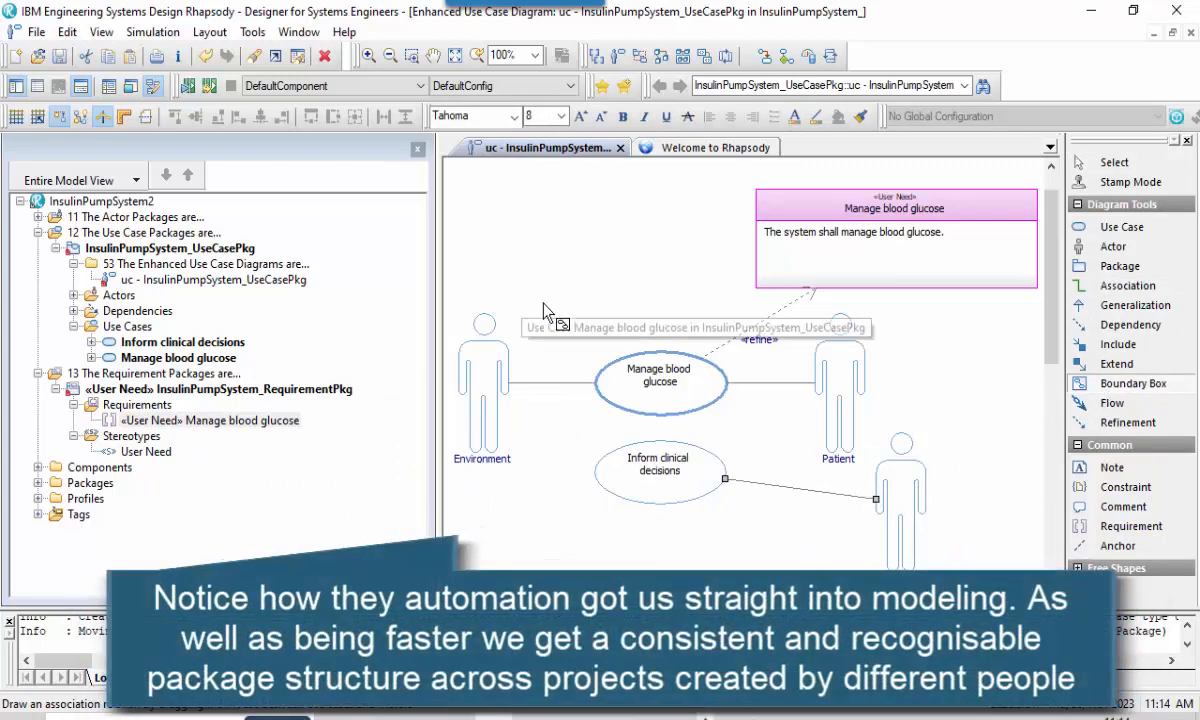
left_click_drag(544, 302, 803, 573)
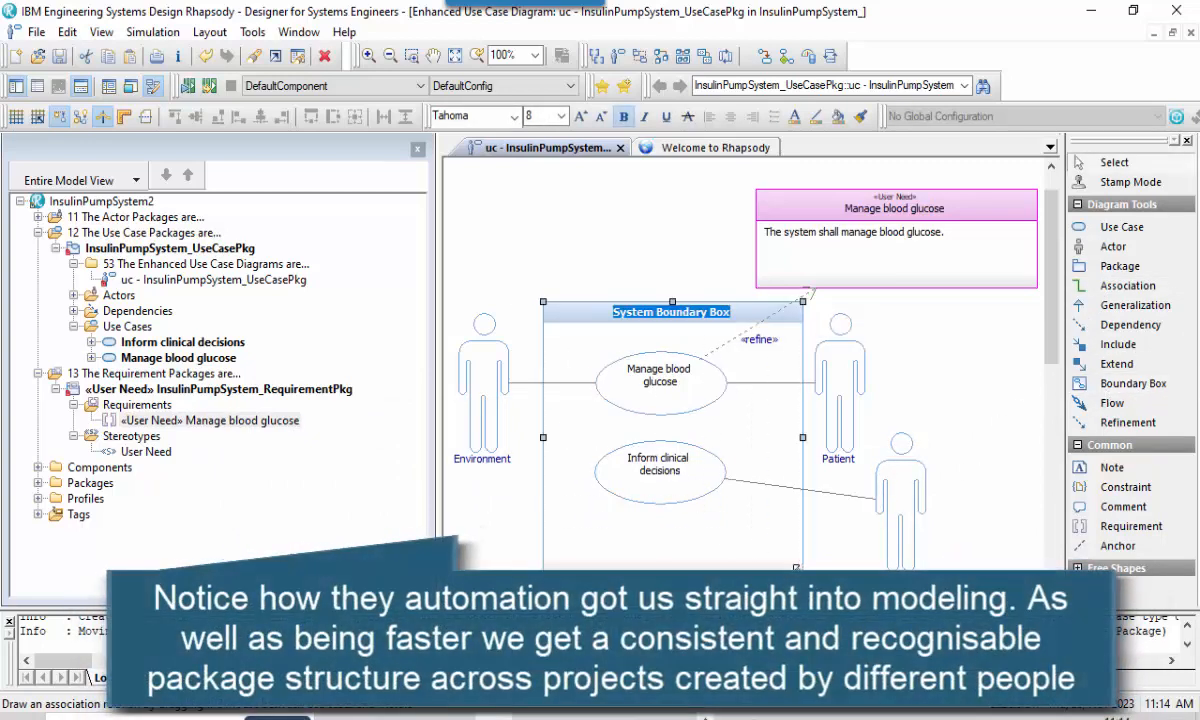
key("BackSpace")
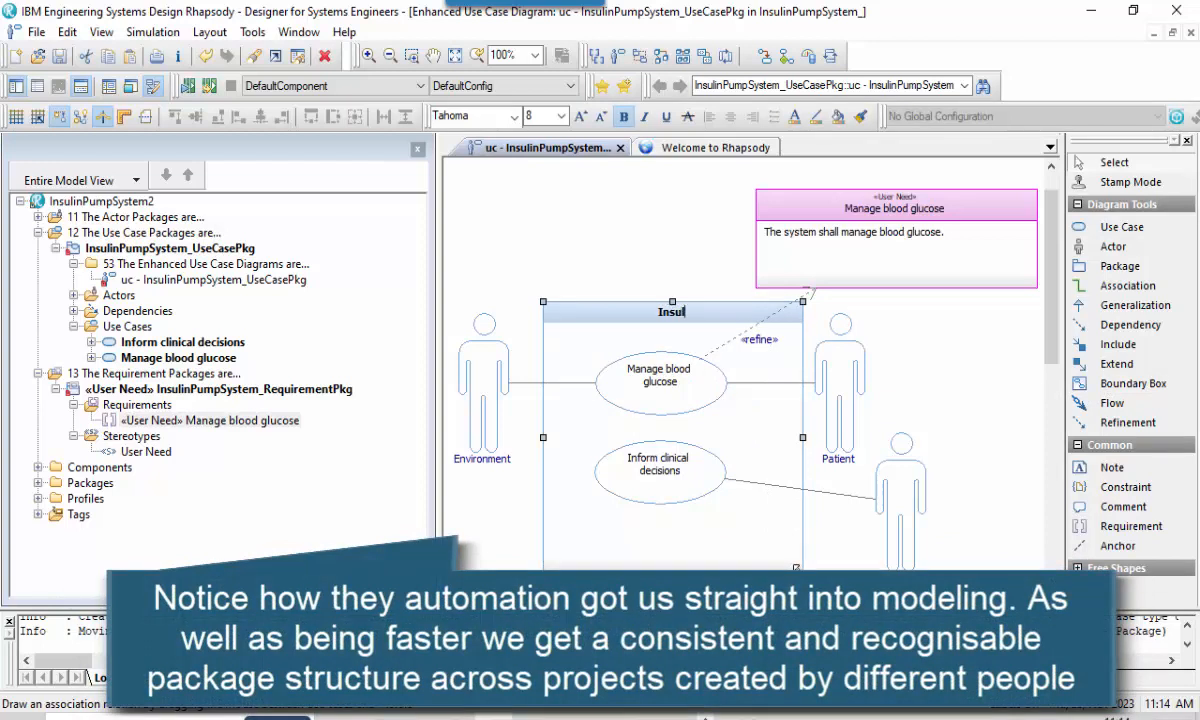
type("Insulin Pump System")
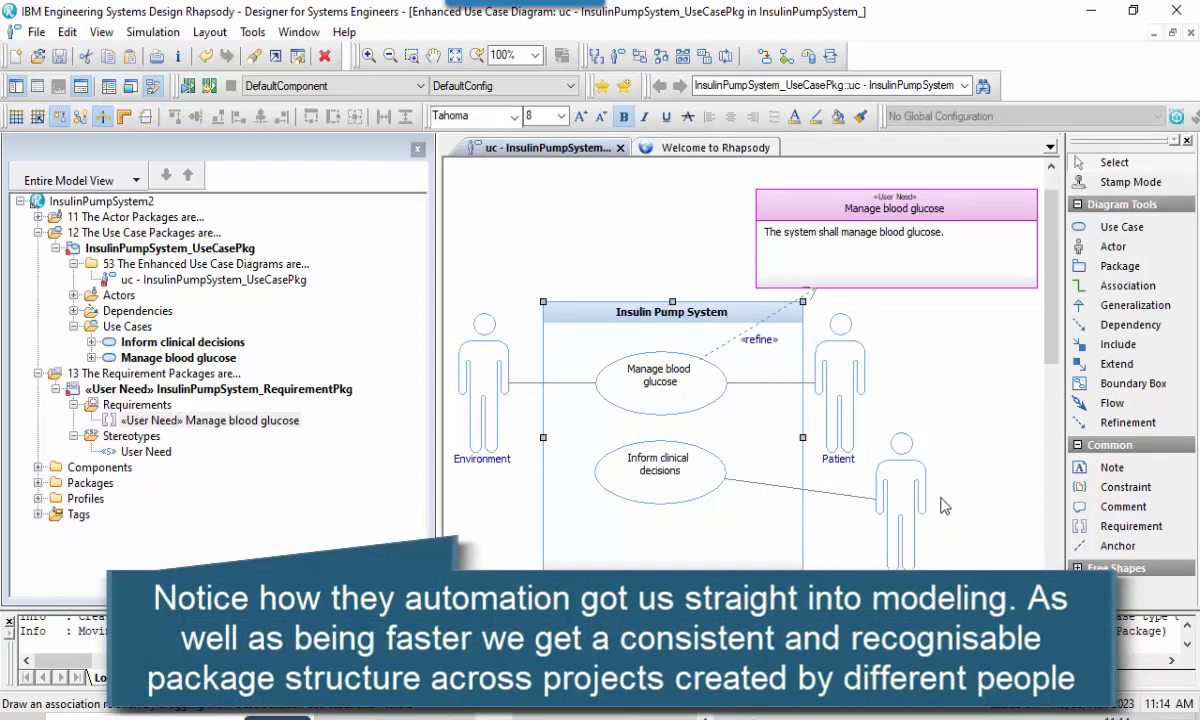
Reposition the Inform clinical decisions and Manage blood glucose use cases so they sit centred inside the boundary box.
left_click_drag(648, 462, 661, 487)
left_click_drag(651, 391, 662, 409)
left_click(948, 388)
scroll(960, 400, "down", 2)
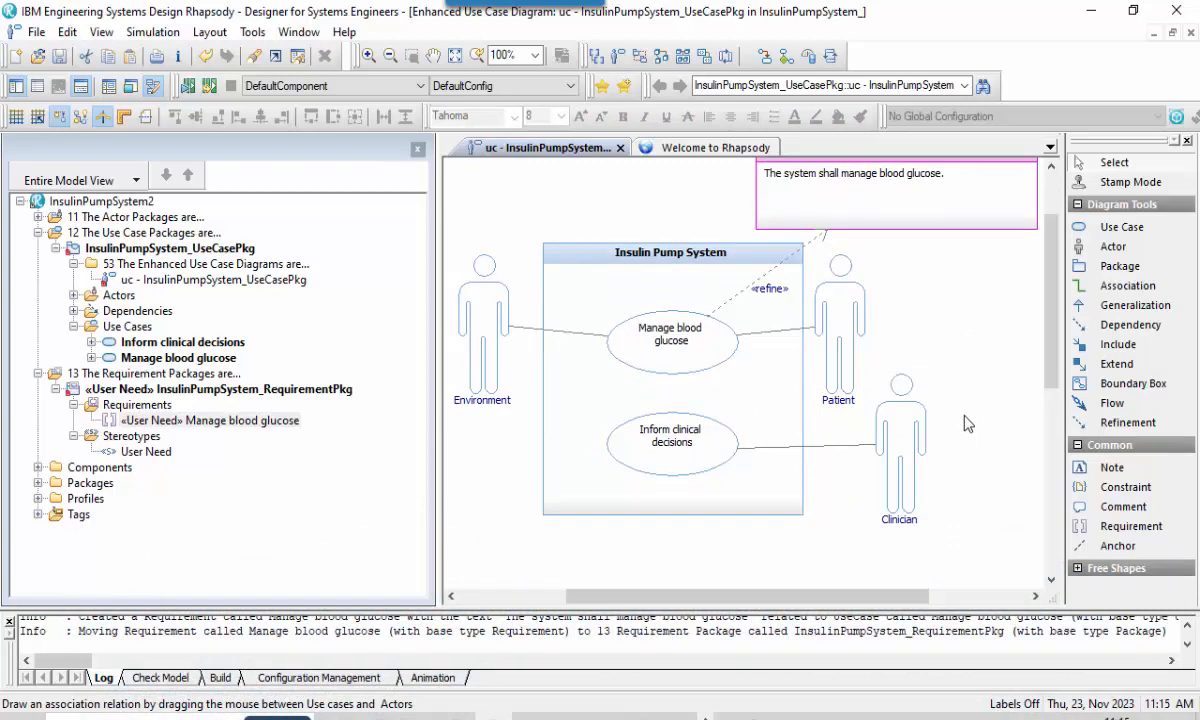
Expand the Actors of InsulinPumpSystem_UseCasePkg and of InsulinPumpSystem_ActorPkg in the model tree.
left_click(73, 295)
left_click(38, 217)
left_click(55, 232)
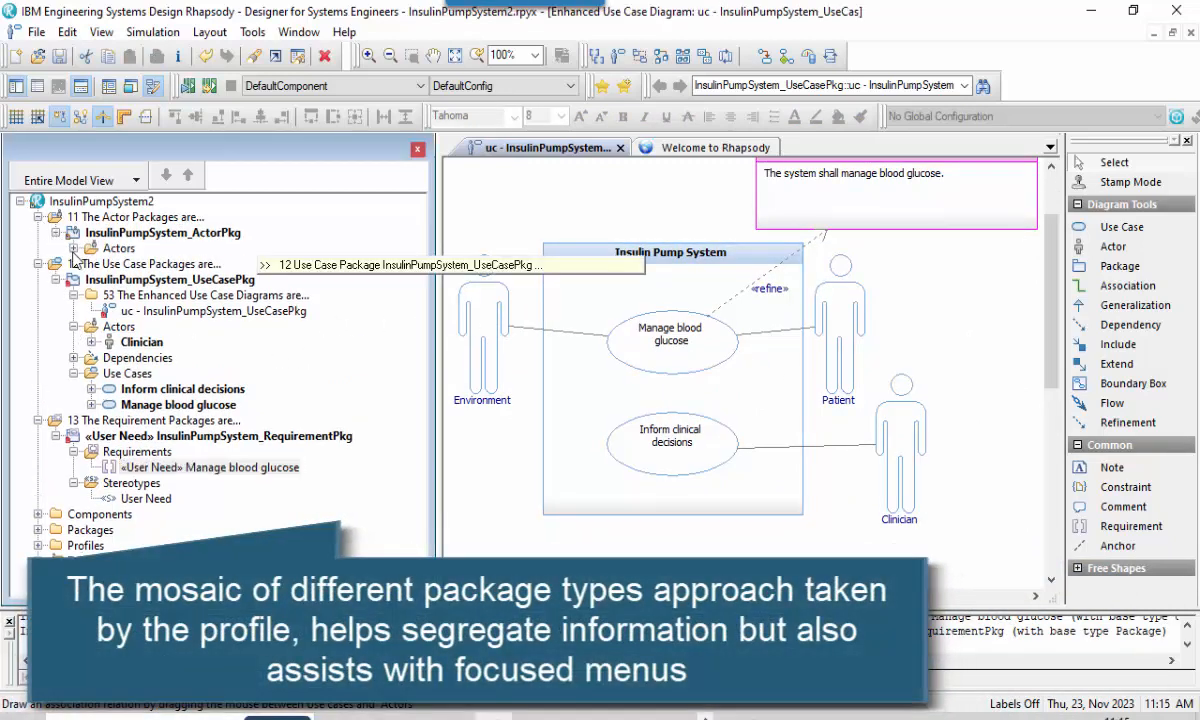
left_click(73, 248)
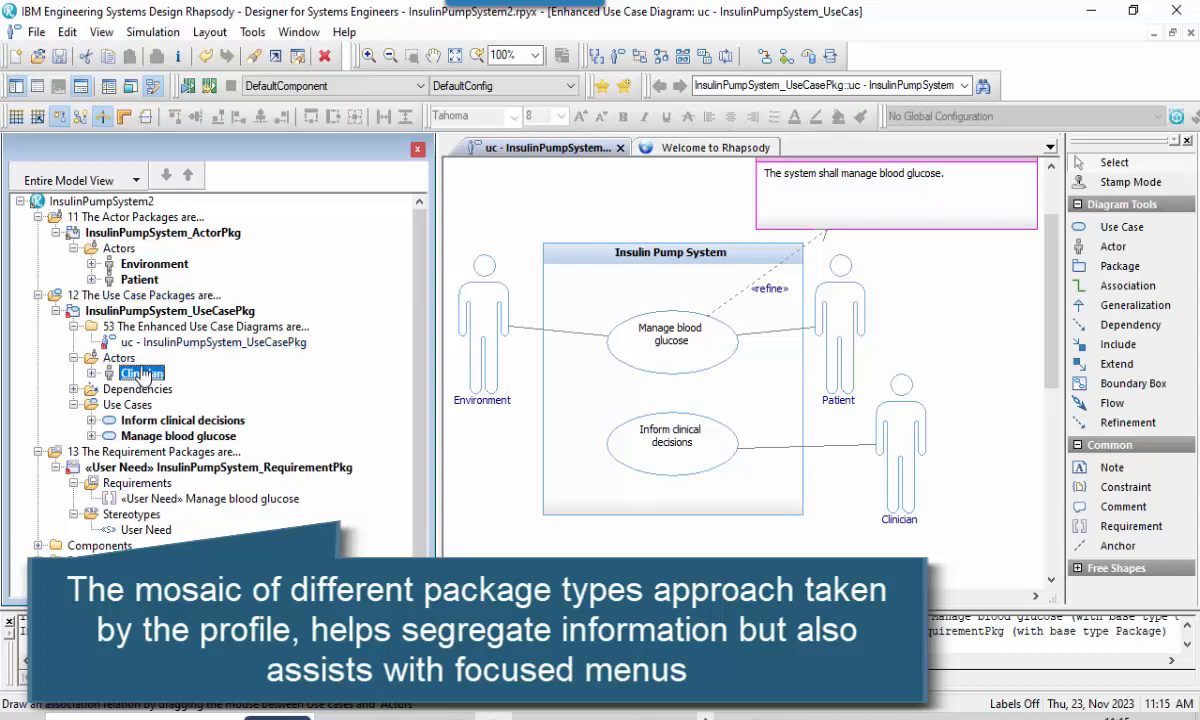